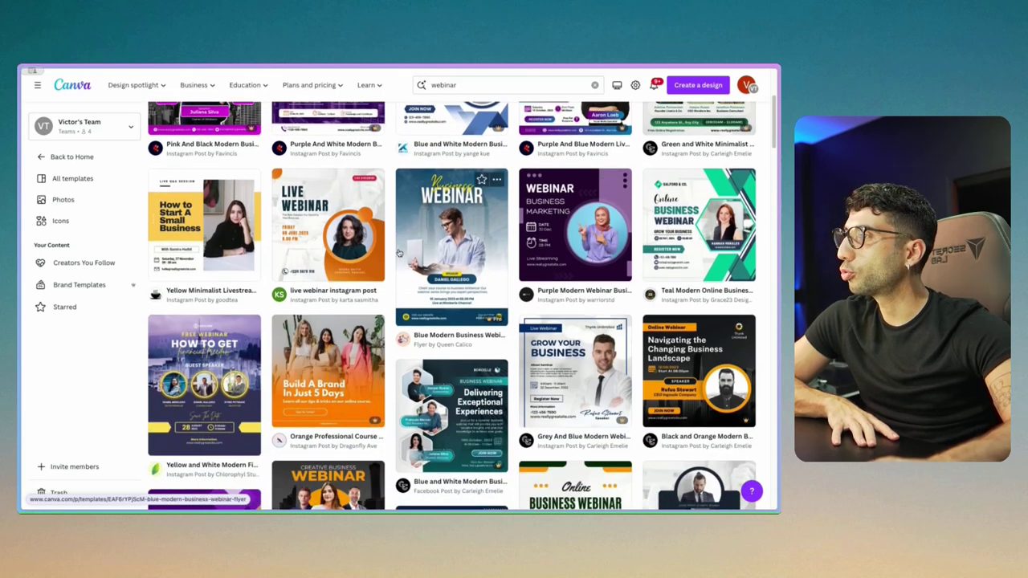
Look through the webinar template results for designs suited to promoting a webinar
{"action": "scroll", "coordinate": [411, 274], "scroll_direction": "up", "scroll_amount": 5}
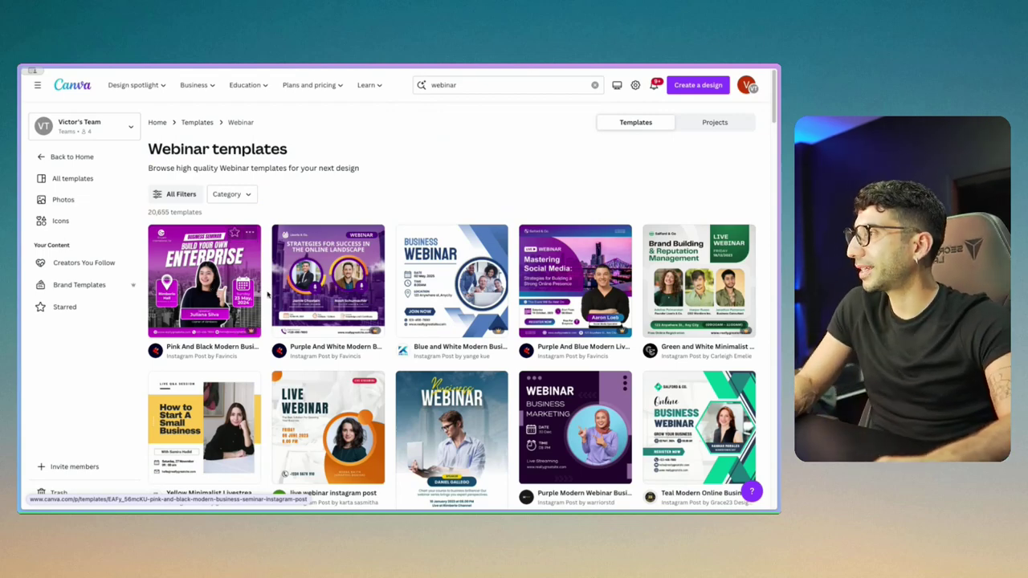
{"action": "scroll", "coordinate": [268, 295], "scroll_direction": "down", "scroll_amount": 2}
{"action": "scroll", "coordinate": [268, 296], "scroll_direction": "down", "scroll_amount": 10}
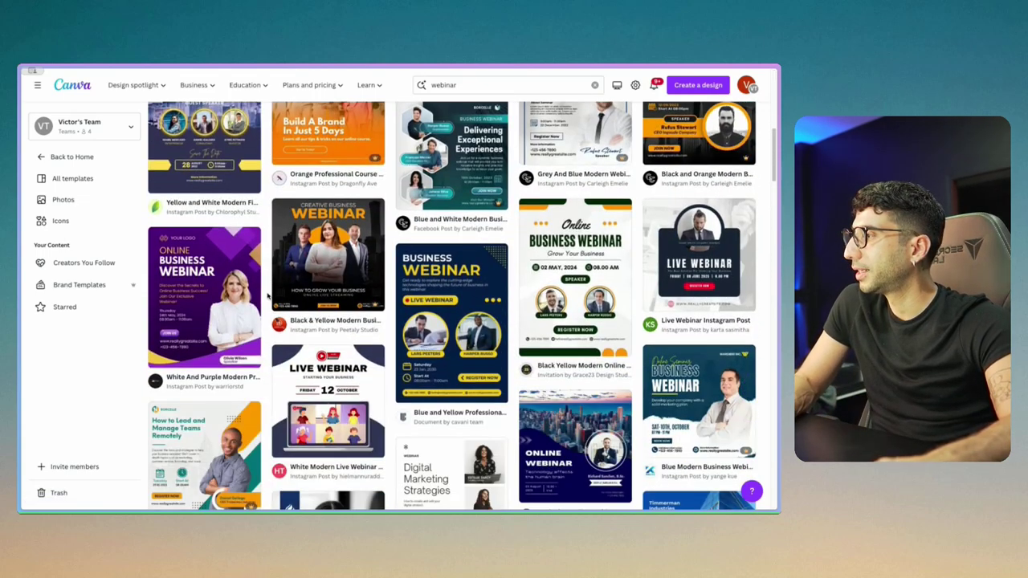
{"action": "scroll", "coordinate": [268, 296], "scroll_direction": "down", "scroll_amount": 5}
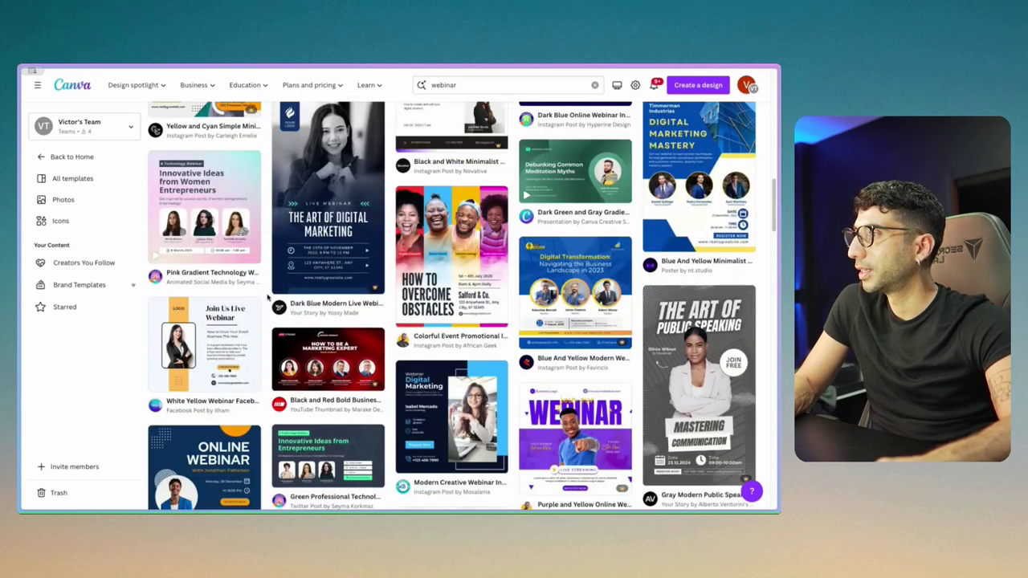
{"action": "scroll", "coordinate": [268, 295], "scroll_direction": "down", "scroll_amount": 1}
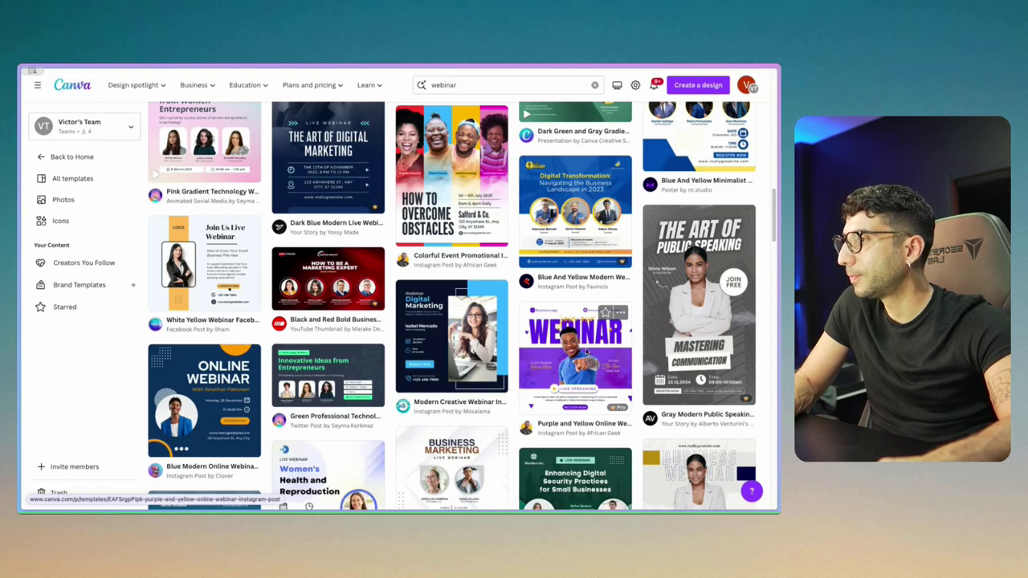
{"action": "scroll", "coordinate": [589, 362], "scroll_direction": "up", "scroll_amount": 10}
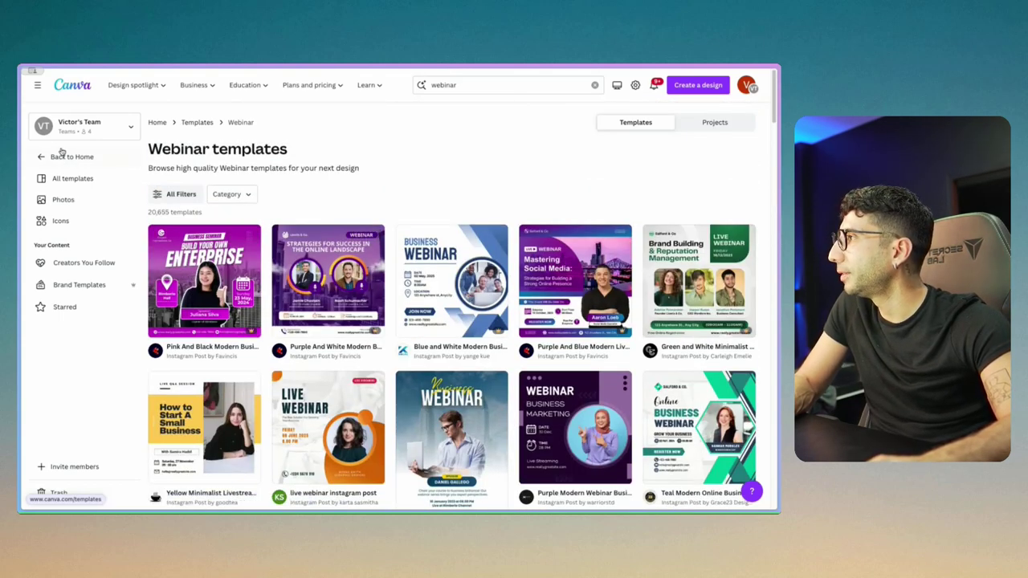
Show all templates and examine the suggestions, including those inspired by the last design
{"action": "left_click", "coordinate": [76, 178]}
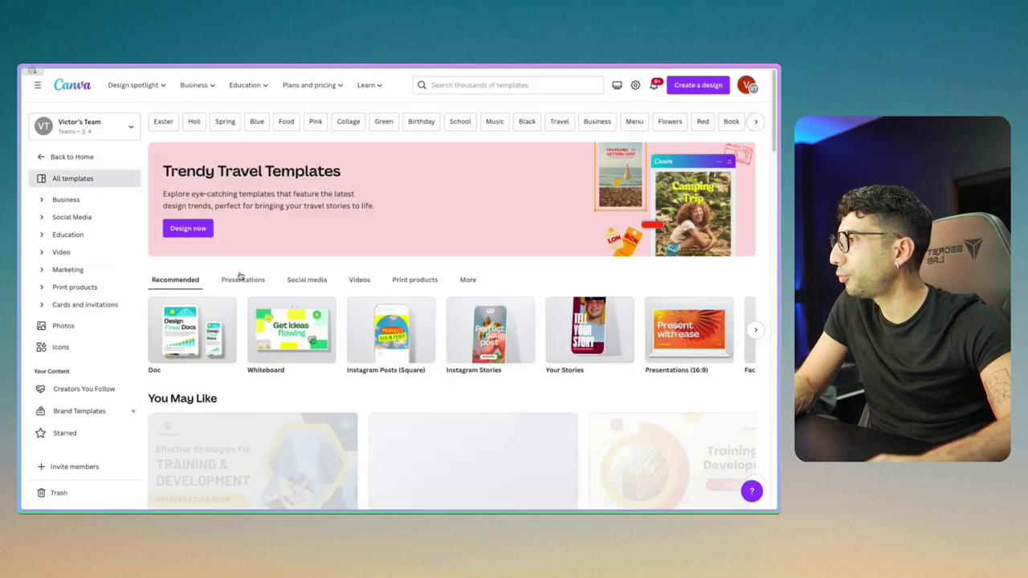
{"action": "scroll", "coordinate": [421, 343], "scroll_direction": "down", "scroll_amount": 3}
{"action": "scroll", "coordinate": [421, 343], "scroll_direction": "down", "scroll_amount": 1}
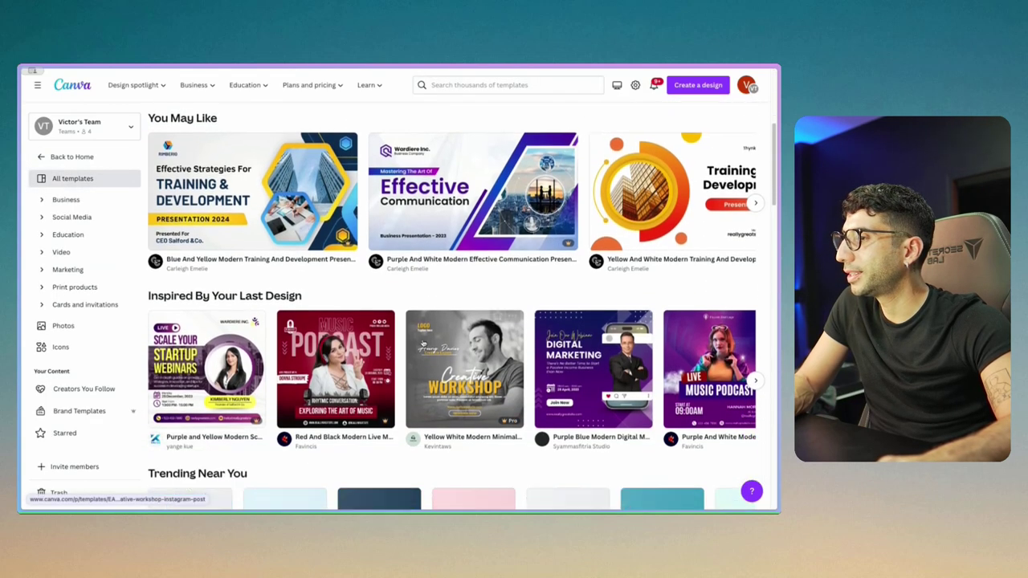
{"action": "scroll", "coordinate": [167, 242], "scroll_direction": "up", "scroll_amount": 4}
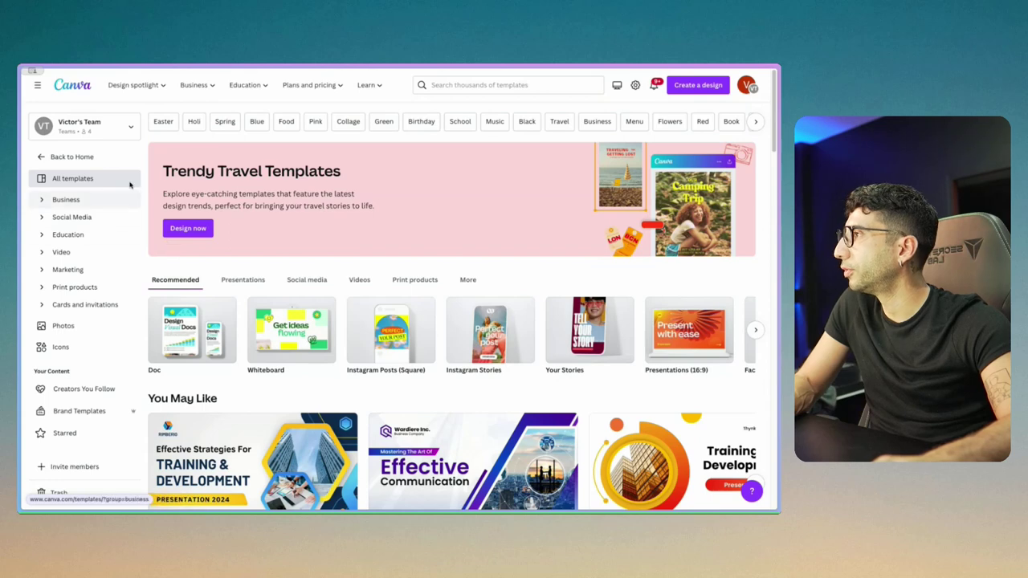
From the home page, open the Pink And Black Modern Business Seminar Instagram Post template for customizing
{"action": "left_click", "coordinate": [69, 91]}
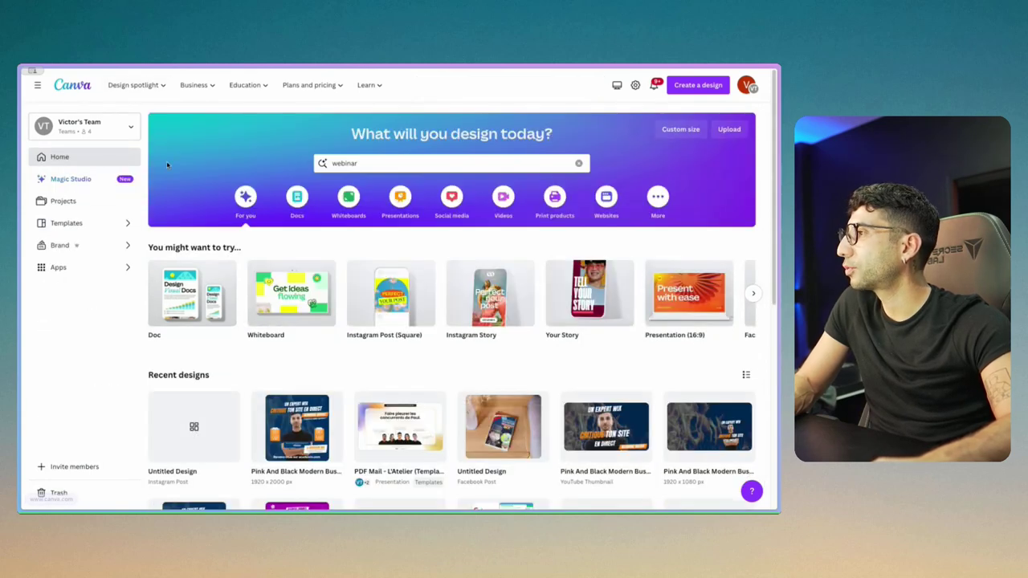
{"action": "left_click", "coordinate": [302, 428]}
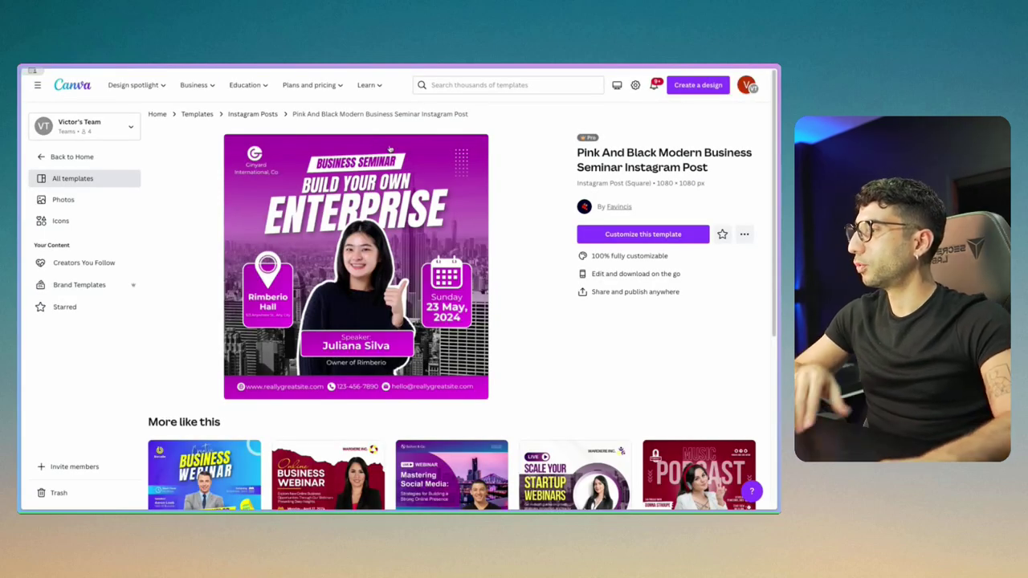
{"action": "left_click", "coordinate": [606, 235]}
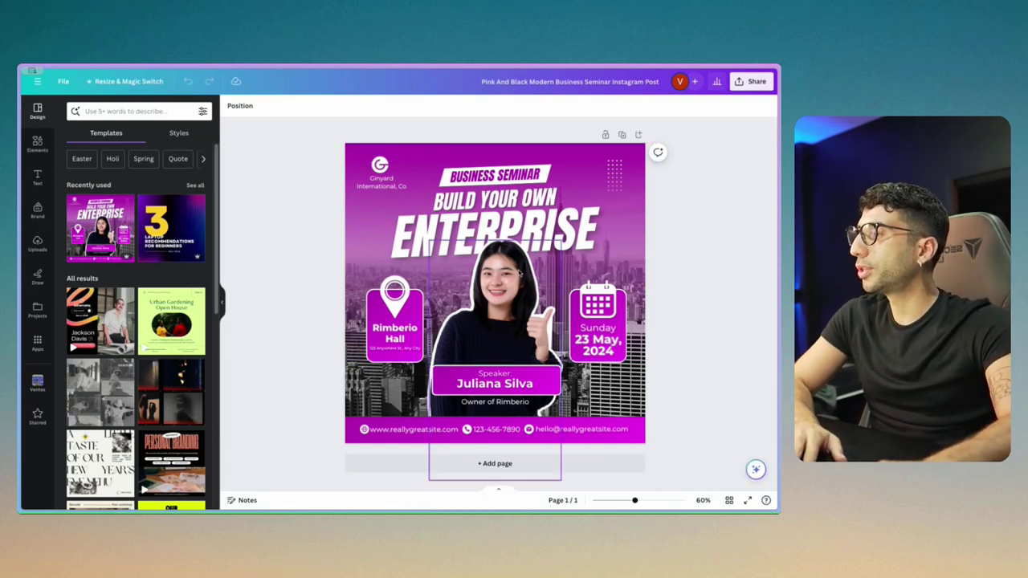
Try moving the woman's photo and the white silhouette behind it aside, and undo both moves
{"action": "left_click_drag", "start_coordinate": [508, 301], "coordinate": [583, 304]}
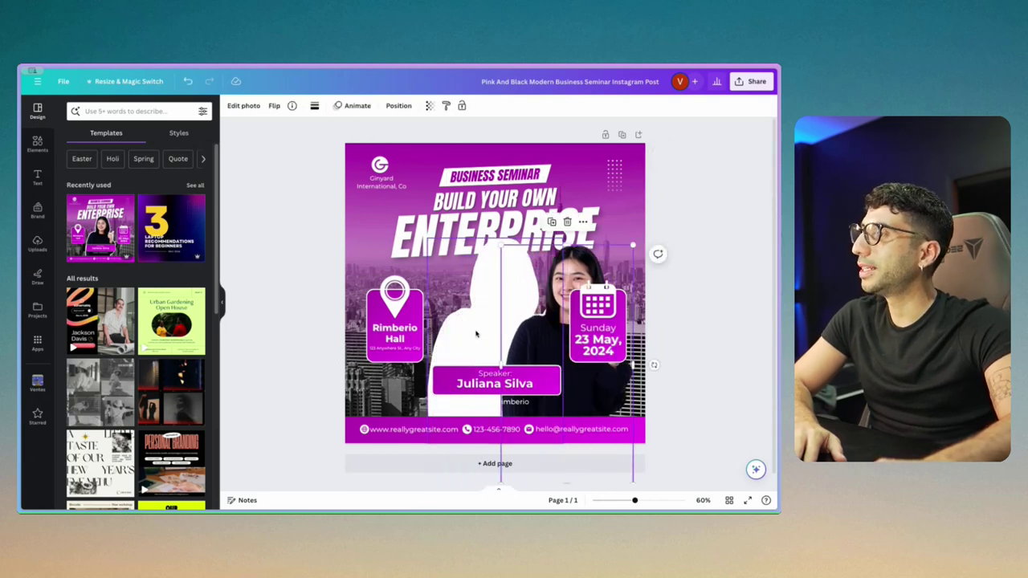
{"action": "left_click_drag", "start_coordinate": [477, 333], "coordinate": [447, 315]}
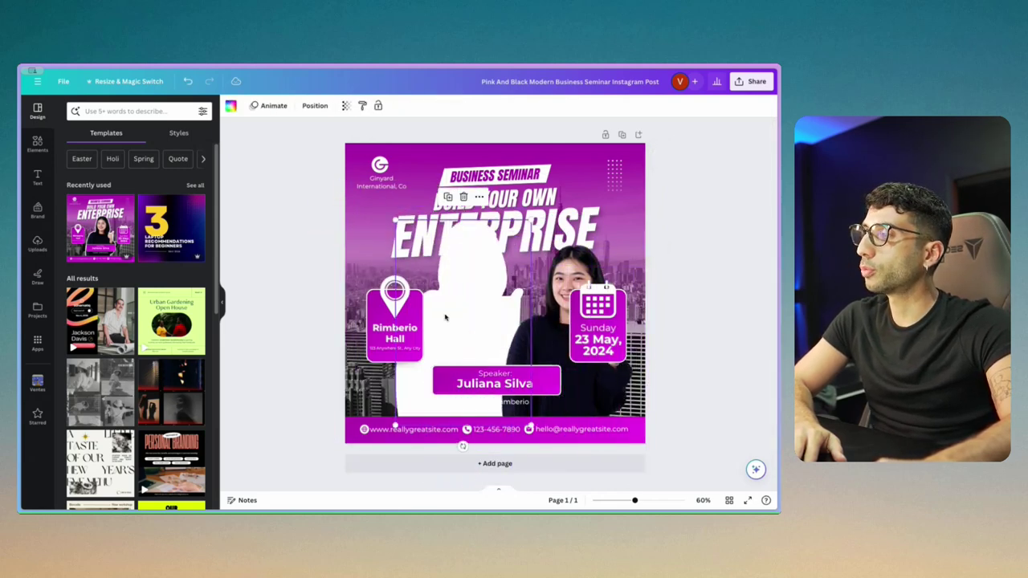
{"action": "key", "text": "ctrl+z"}
{"action": "key", "text": "ctrl+z"}
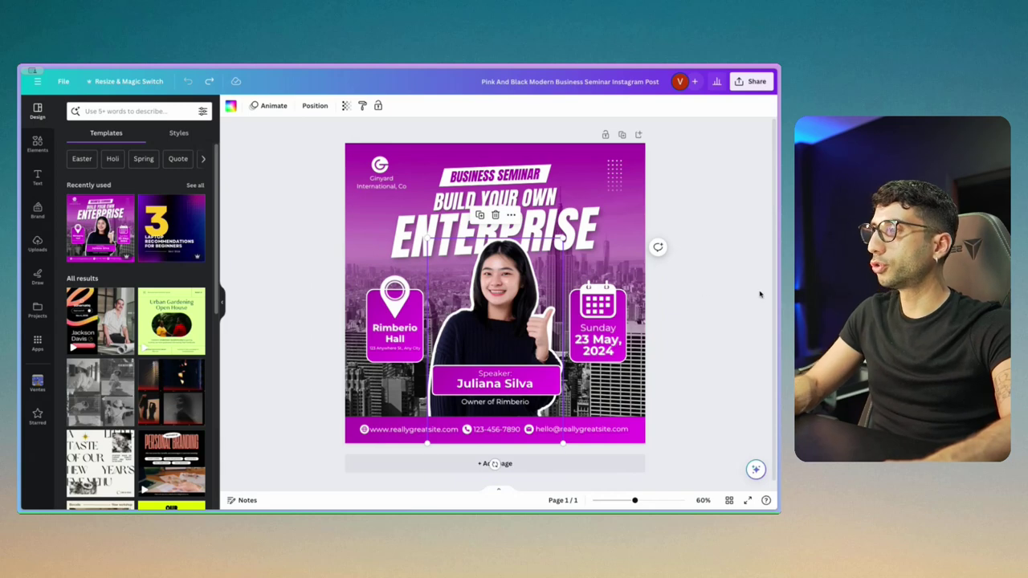
Try replacing the woman's photo with the uploaded portrait of the man in a black T-shirt, and undo the replacement
{"action": "left_click", "coordinate": [709, 301]}
{"action": "left_click", "coordinate": [516, 308]}
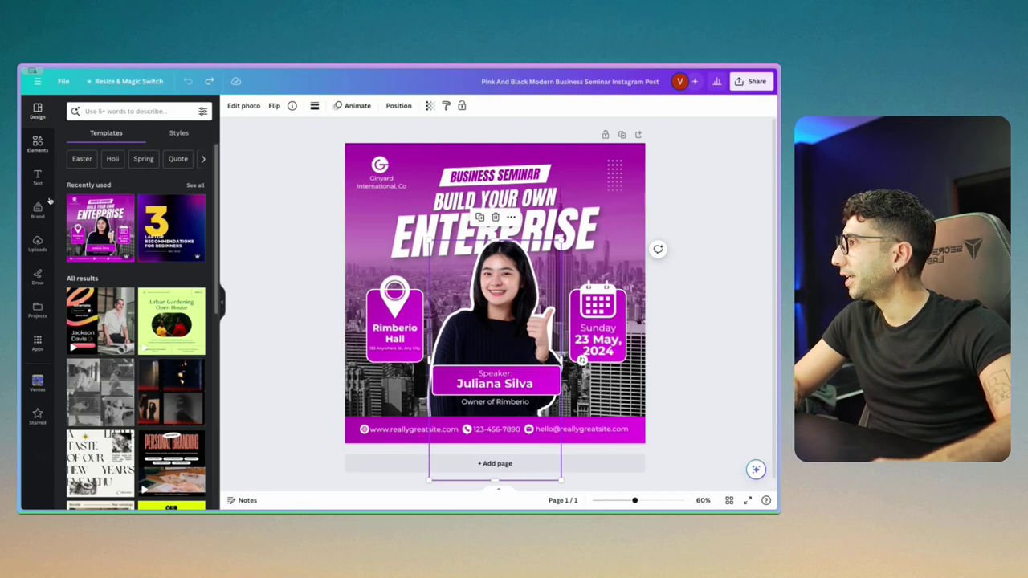
{"action": "left_click", "coordinate": [36, 242]}
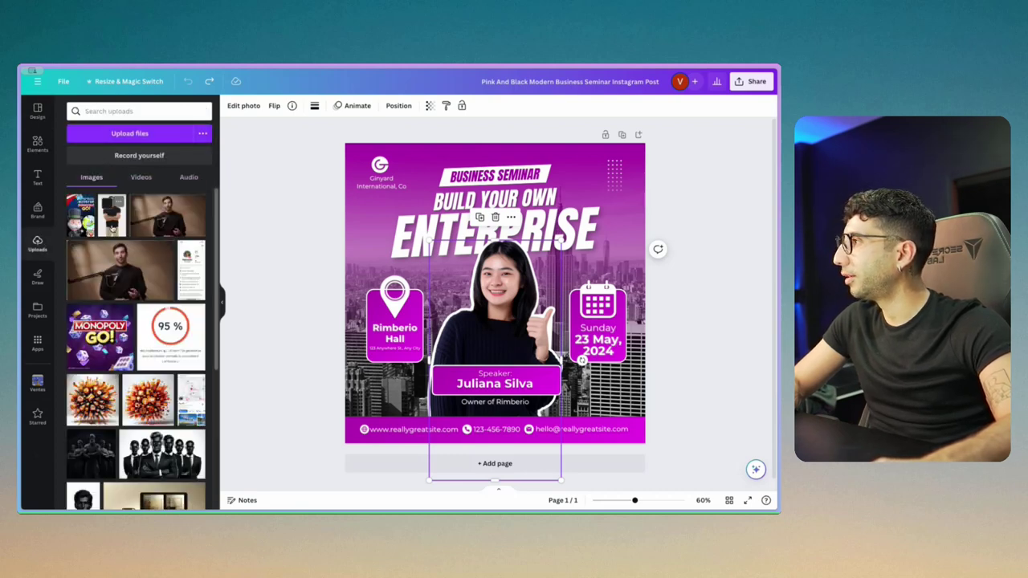
{"action": "left_click_drag", "start_coordinate": [111, 215], "coordinate": [561, 302]}
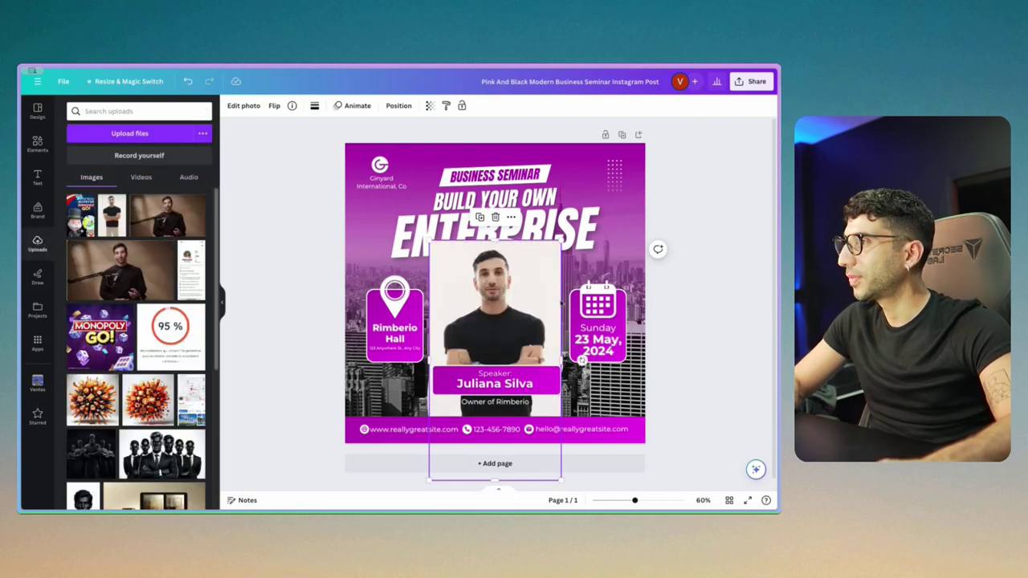
{"action": "left_click", "coordinate": [713, 336]}
{"action": "key", "text": "ctrl+z"}
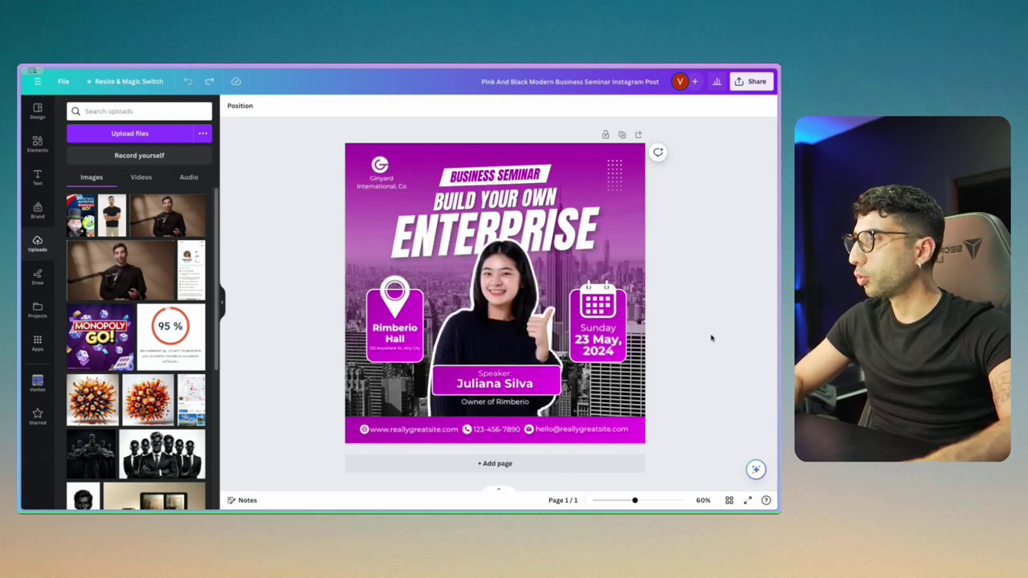
Delete the woman's photo and the white silhouette behind it from the seminar post
{"action": "left_click", "coordinate": [474, 309]}
{"action": "key", "text": "ctrl+y"}
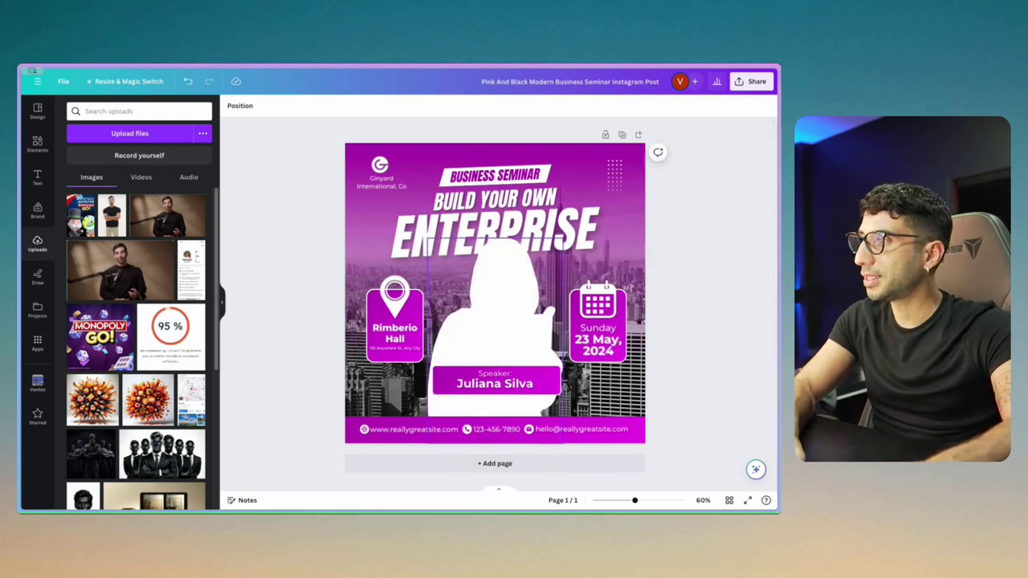
{"action": "key", "text": "Delete"}
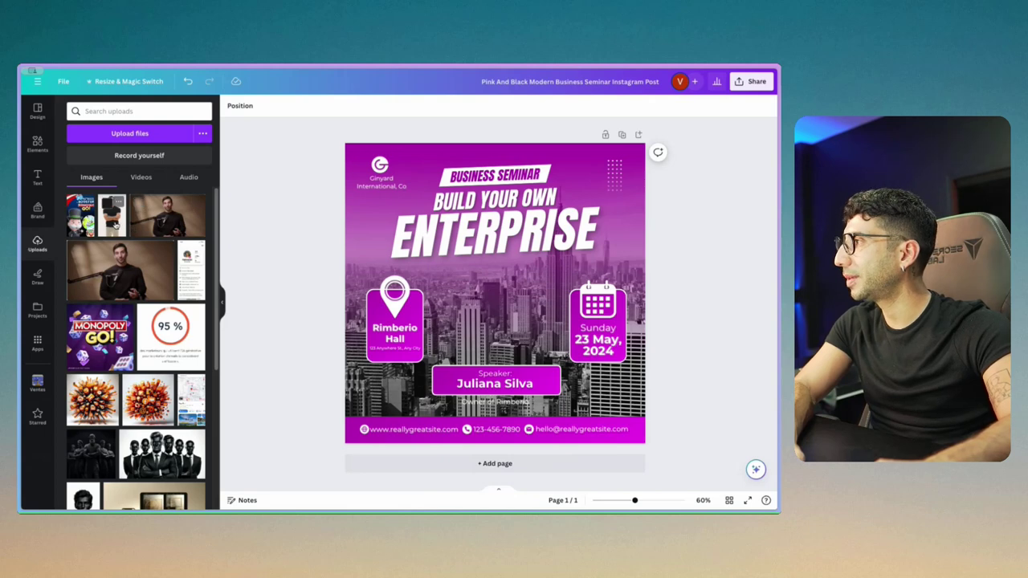
Add the uploaded portrait of the man in a black T-shirt to the post's centre and enlarge it
{"action": "left_click_drag", "start_coordinate": [116, 225], "coordinate": [501, 305]}
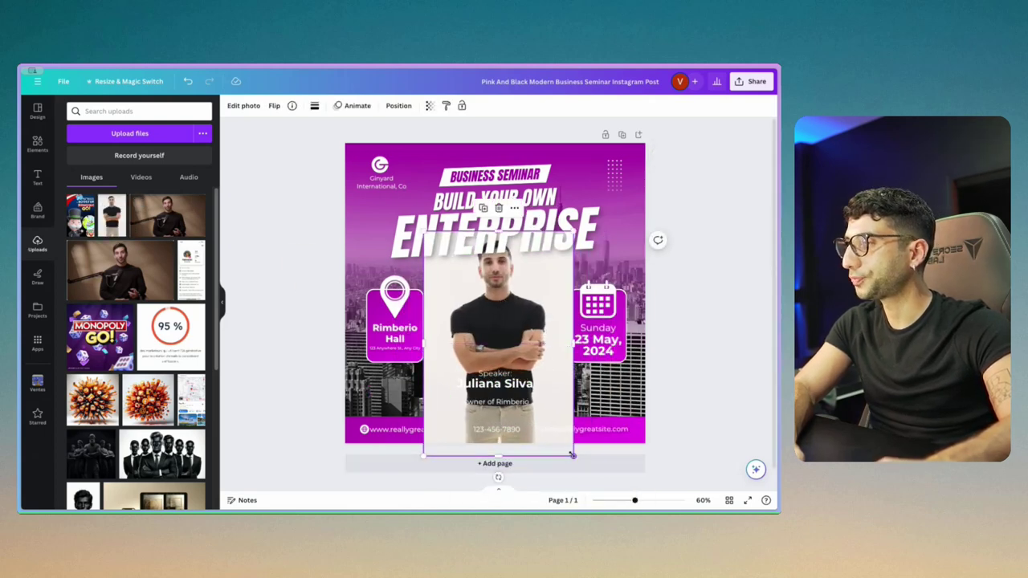
{"action": "left_click_drag", "start_coordinate": [572, 455], "coordinate": [639, 484]}
{"action": "left_click_drag", "start_coordinate": [545, 326], "coordinate": [516, 303]}
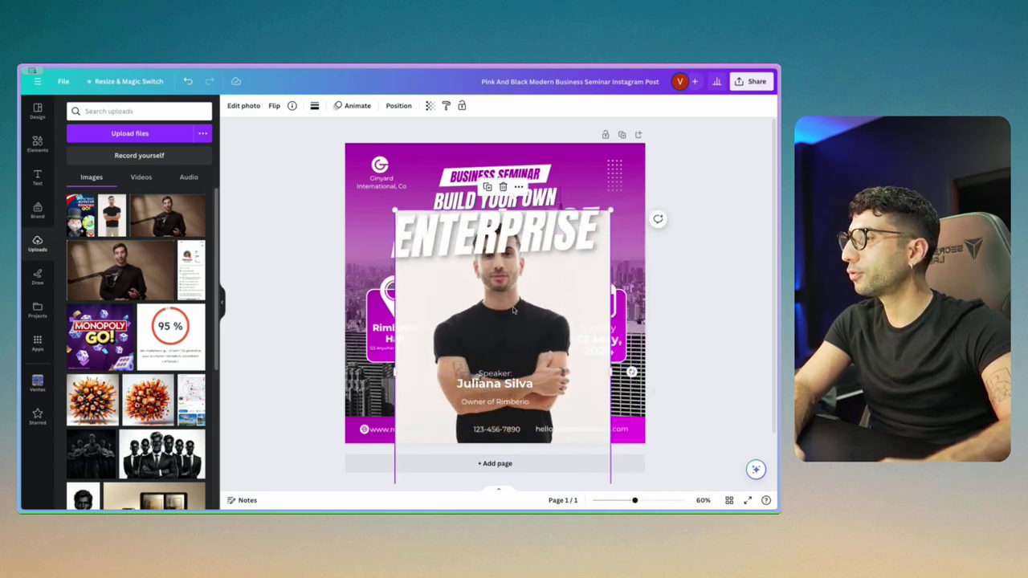
Remove the portrait's background, enlarge the cutout slightly and move it so the face sits below the ENTERPRISE headline
{"action": "left_click", "coordinate": [247, 113]}
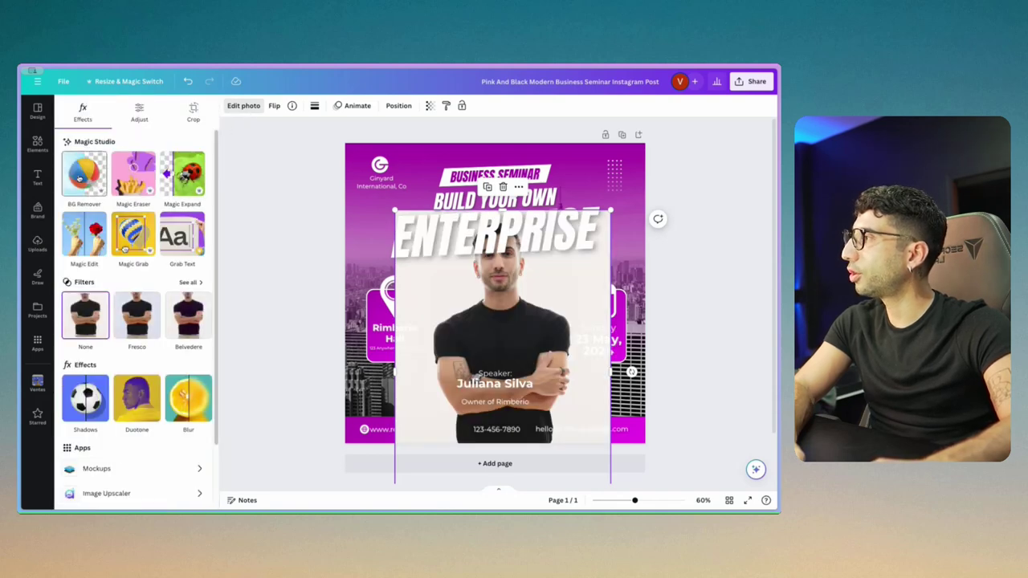
{"action": "left_click", "coordinate": [78, 177]}
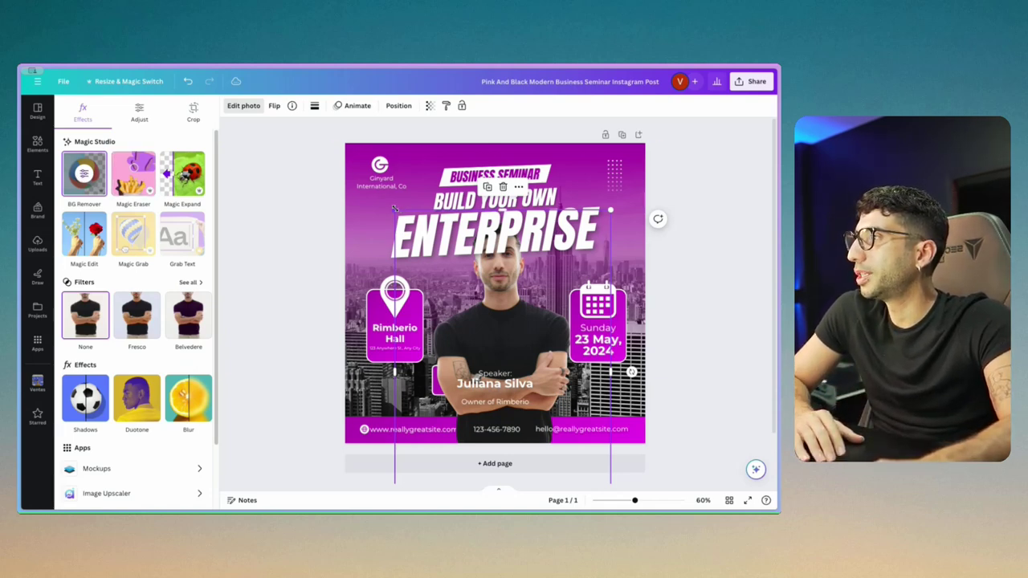
{"action": "left_click_drag", "start_coordinate": [394, 209], "coordinate": [375, 194]}
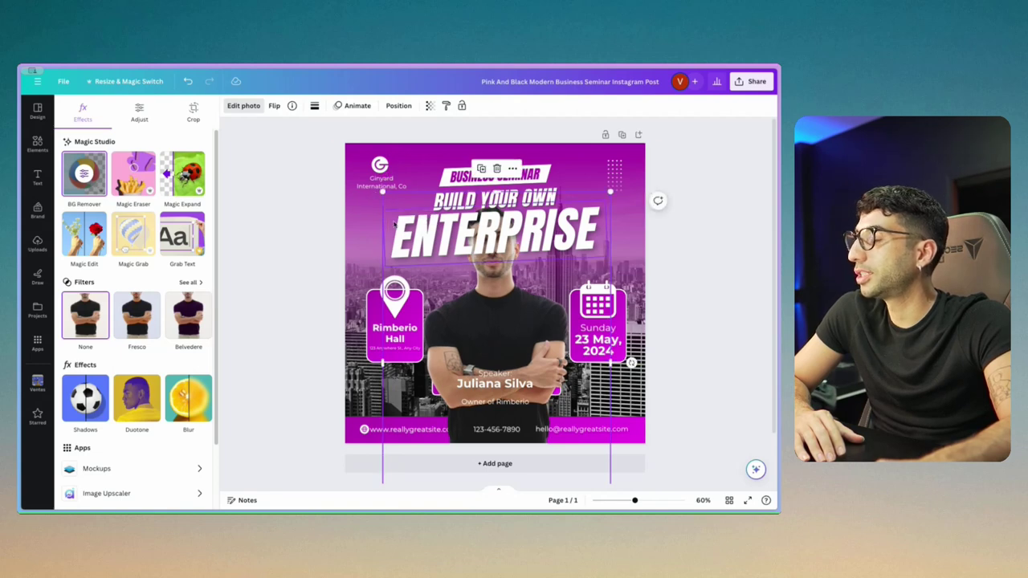
{"action": "left_click_drag", "start_coordinate": [510, 290], "coordinate": [517, 319]}
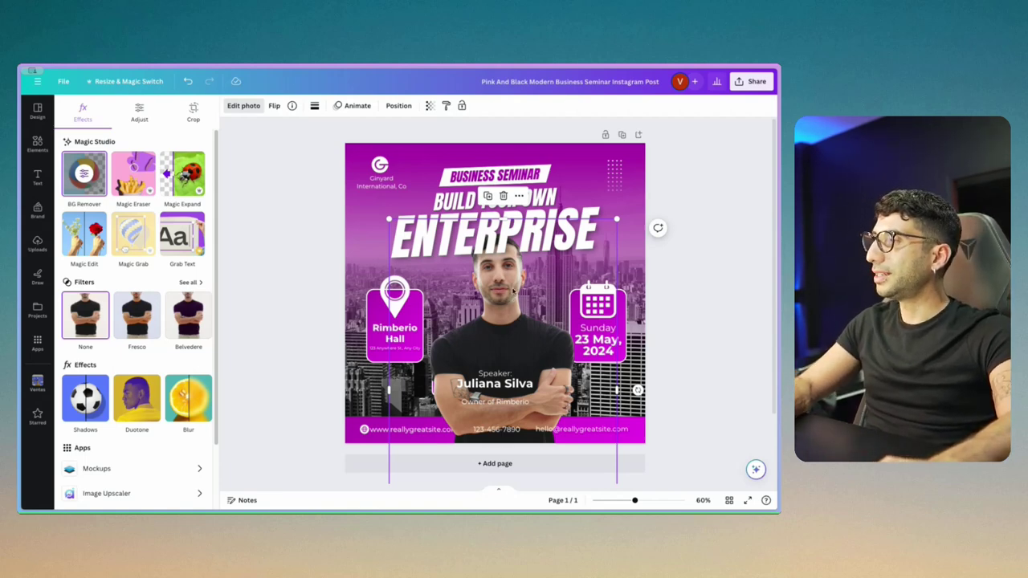
Move the man's photo in the layer order to just beneath the purple speaker banner and centre it on the post
{"action": "left_click", "coordinate": [400, 108]}
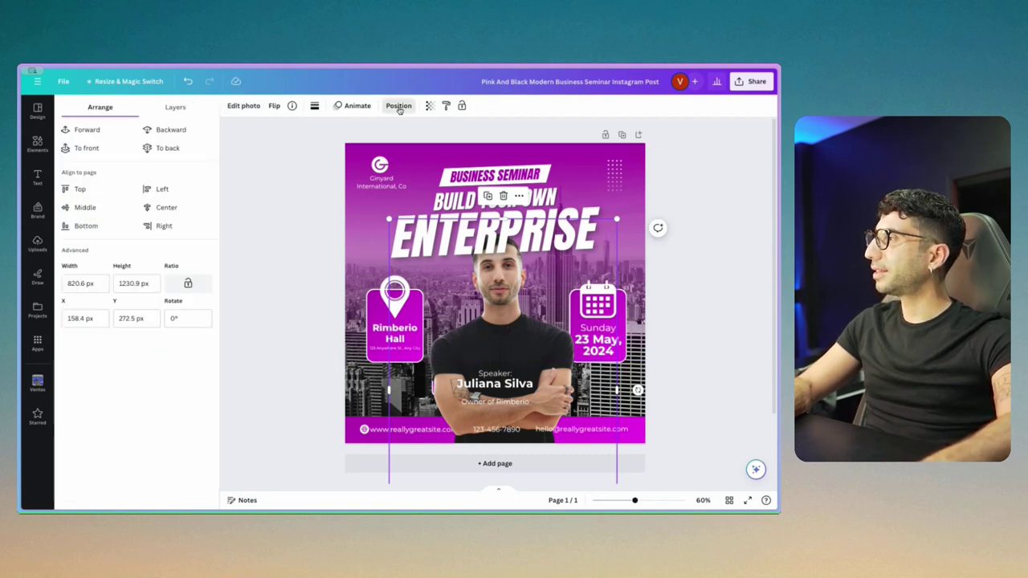
{"action": "left_click", "coordinate": [174, 106]}
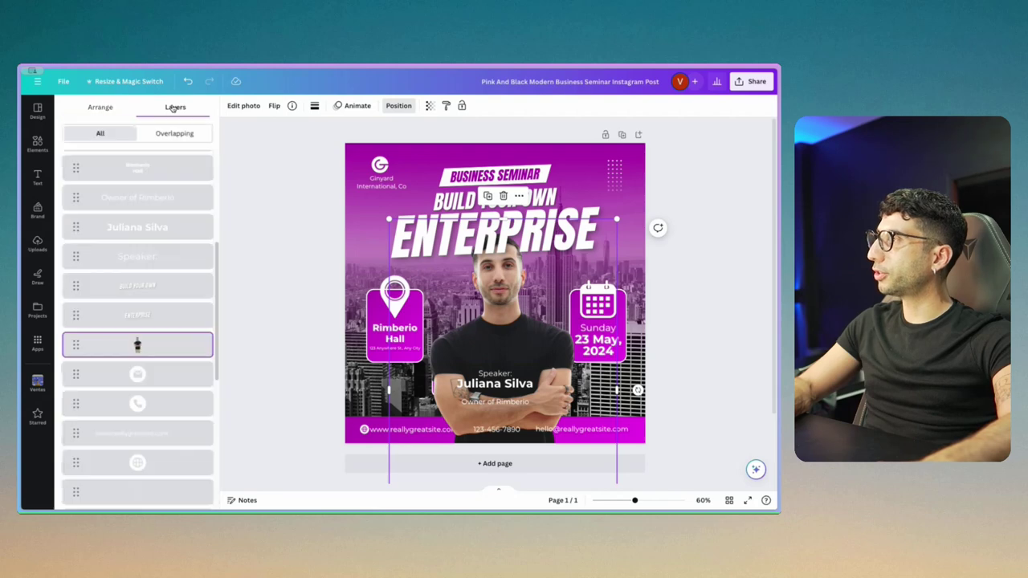
{"action": "scroll", "coordinate": [148, 341], "scroll_direction": "down", "scroll_amount": 5}
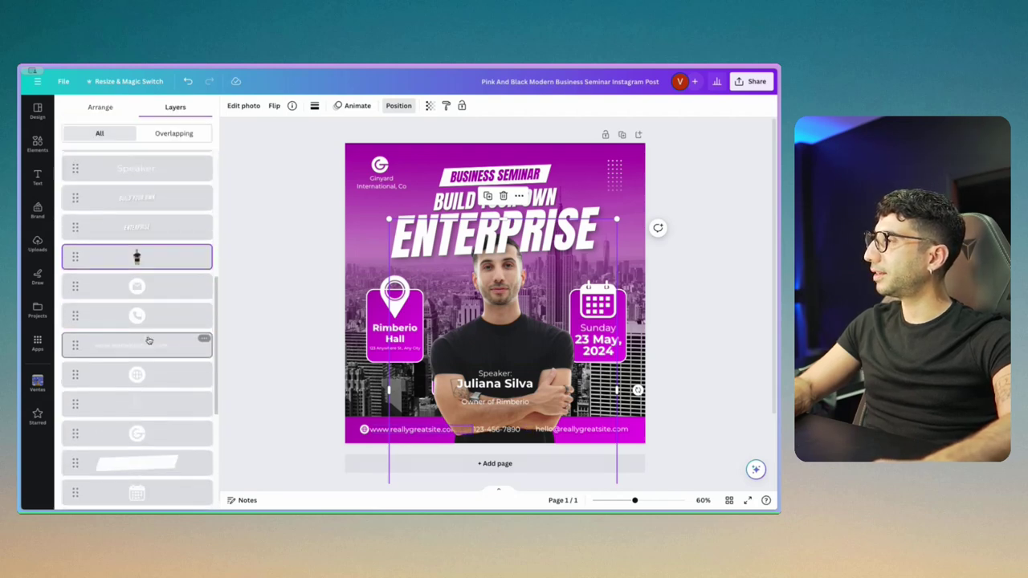
{"action": "left_click_drag", "start_coordinate": [460, 347], "coordinate": [506, 358]}
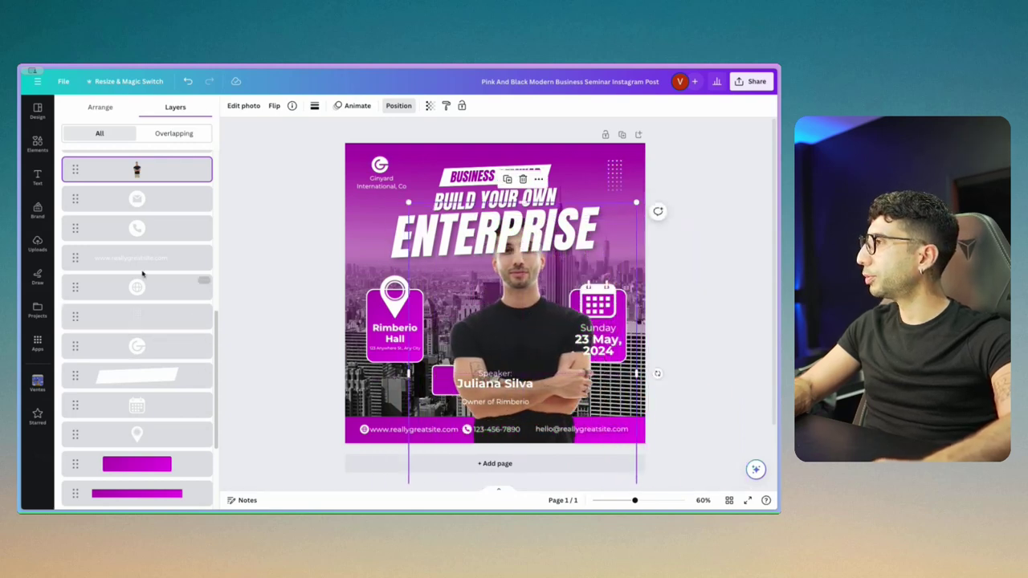
{"action": "left_click_drag", "start_coordinate": [138, 170], "coordinate": [154, 437]}
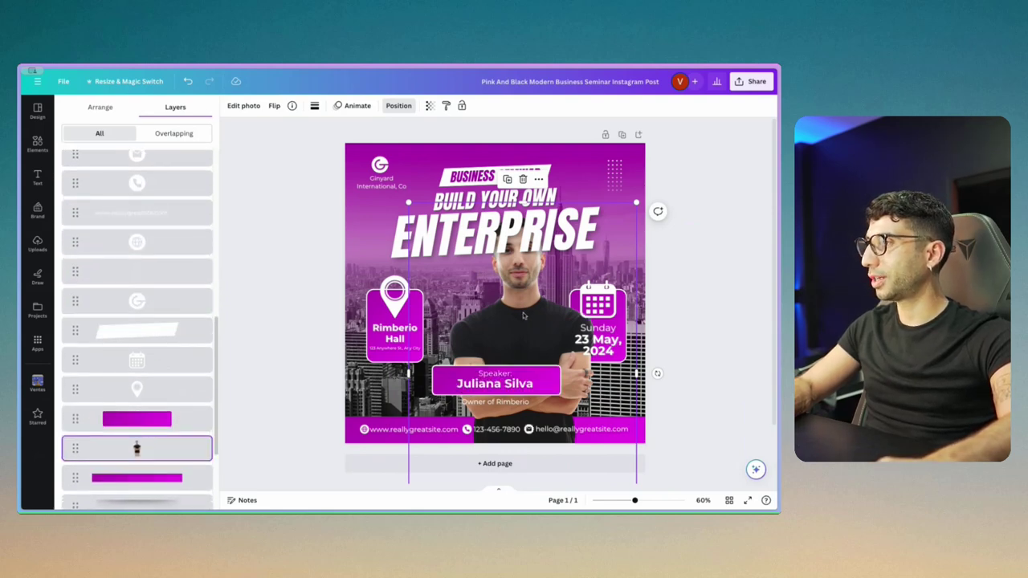
{"action": "left_click_drag", "start_coordinate": [522, 316], "coordinate": [494, 315]}
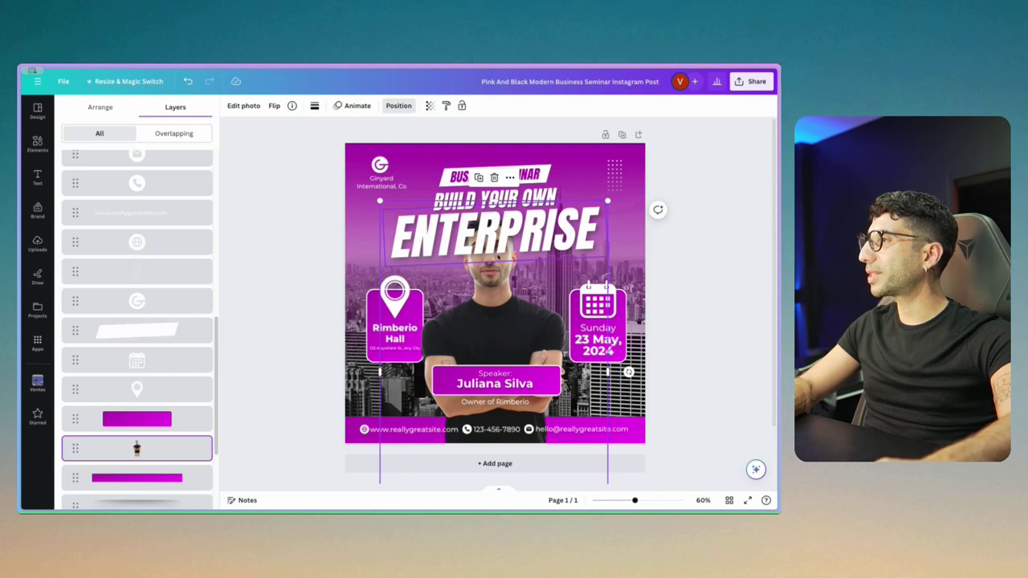
Move the ENTERPRISE headline beneath the man's photo in the layer order so his head overlaps the lettering
{"action": "scroll", "coordinate": [115, 258], "scroll_direction": "up", "scroll_amount": 4}
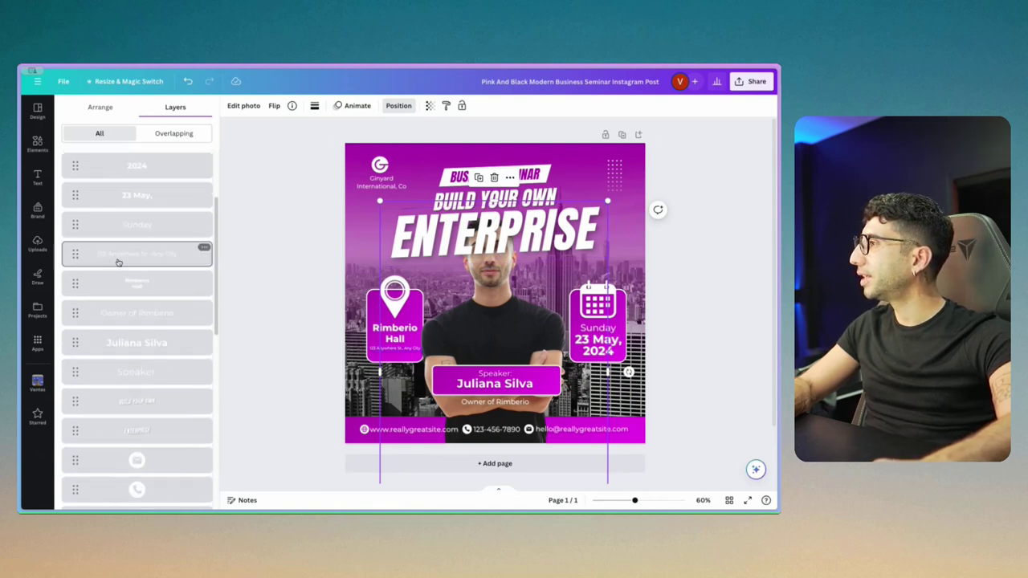
{"action": "scroll", "coordinate": [137, 332], "scroll_direction": "up", "scroll_amount": 3}
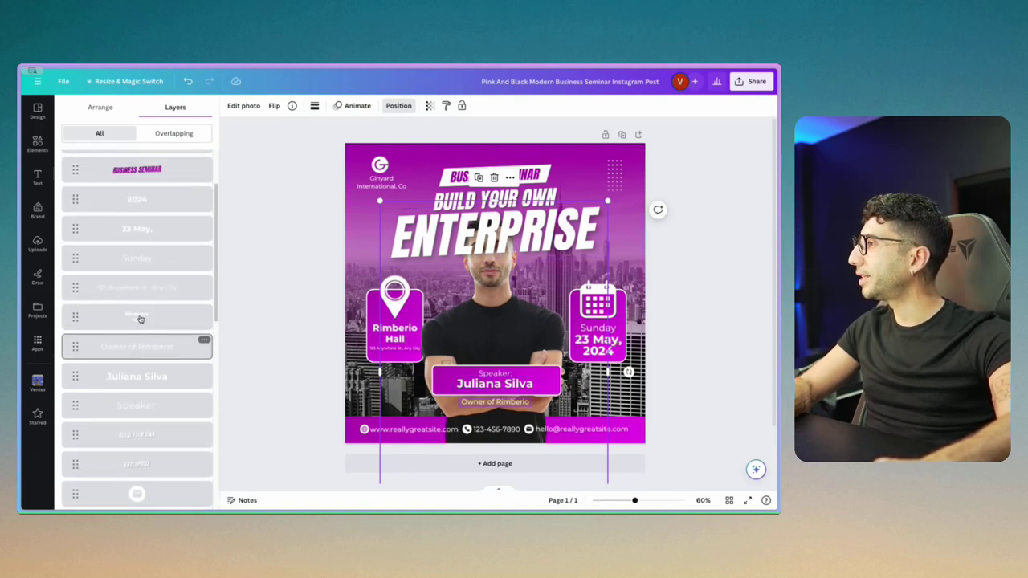
{"action": "scroll", "coordinate": [149, 322], "scroll_direction": "down", "scroll_amount": 2}
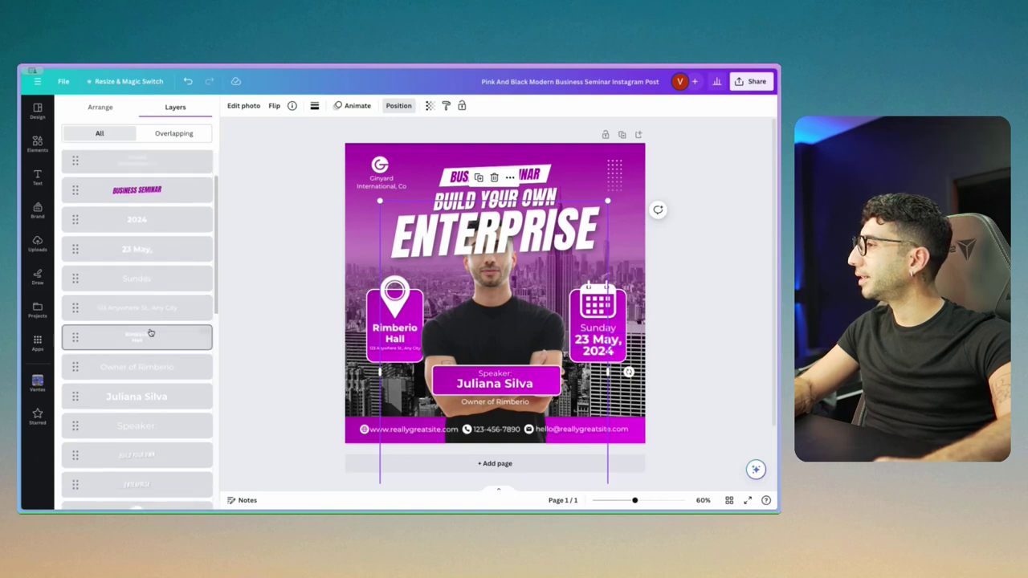
{"action": "scroll", "coordinate": [151, 354], "scroll_direction": "down", "scroll_amount": 3}
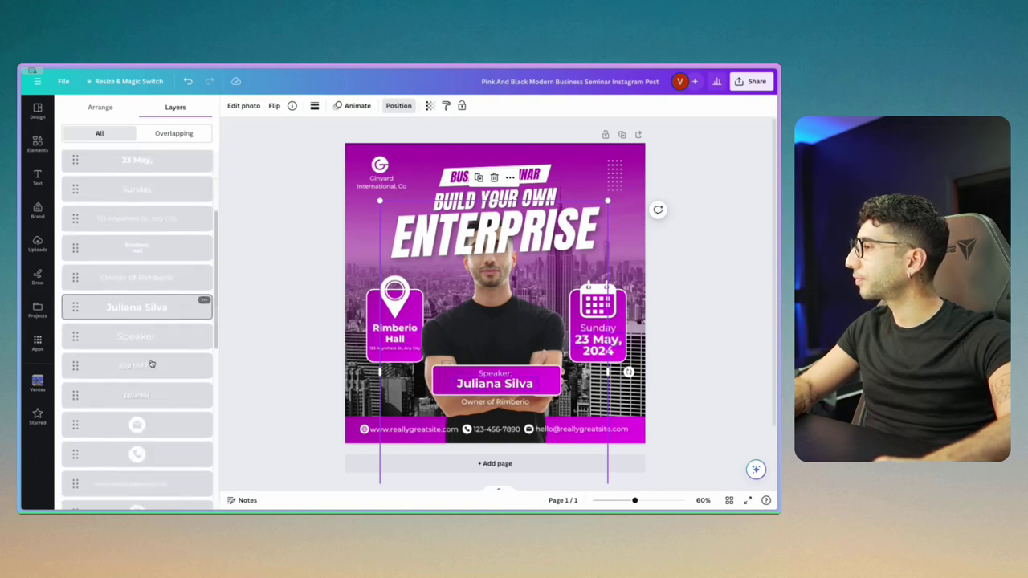
{"action": "left_click_drag", "start_coordinate": [143, 404], "coordinate": [142, 370]}
{"action": "left_click", "coordinate": [643, 274]}
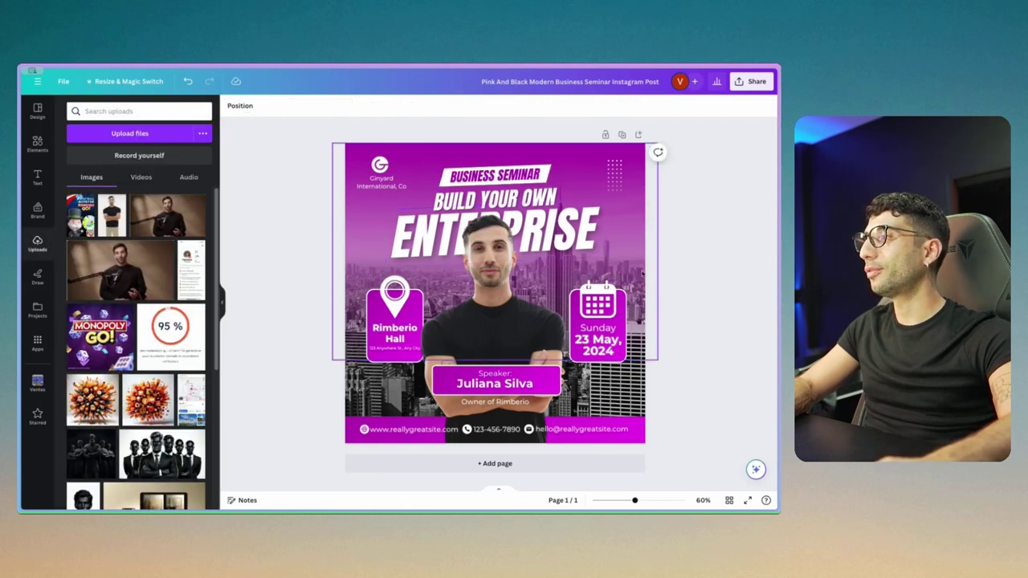
{"action": "left_click", "coordinate": [552, 233]}
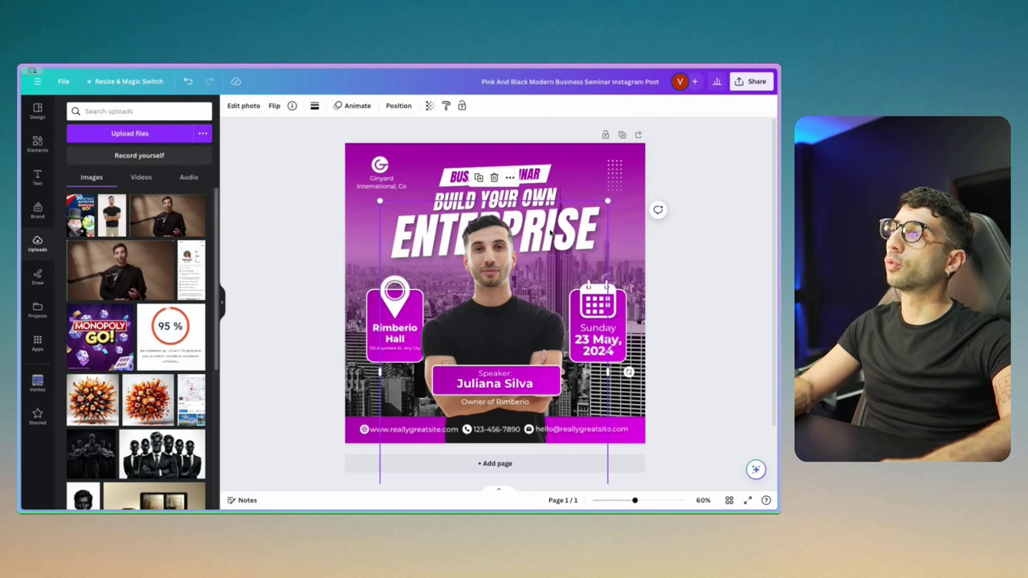
{"action": "left_click", "coordinate": [708, 262]}
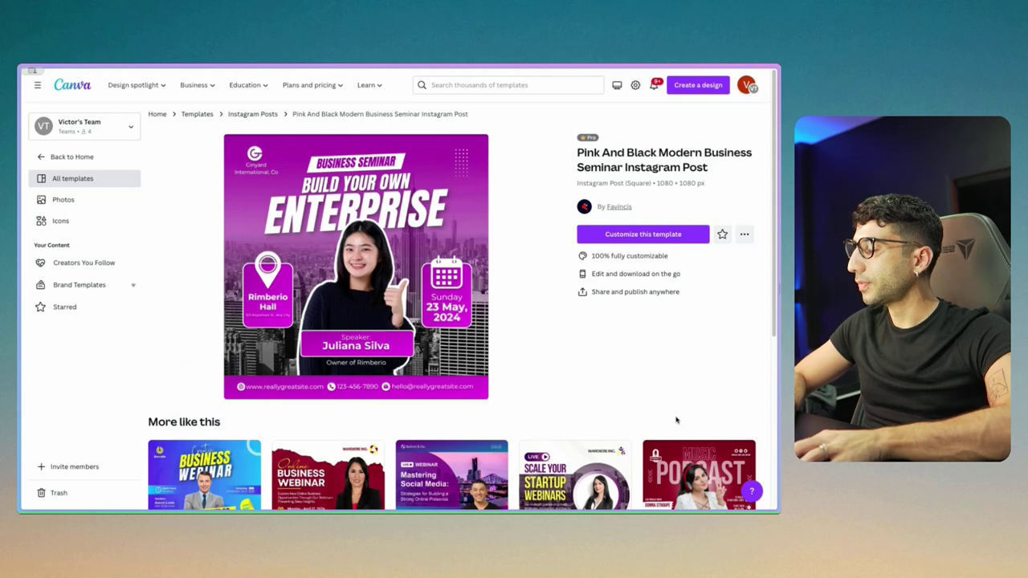
Close the seminar template's preview page, view the finished blue-and-orange webinar design for reference and return to the purple seminar post
{"action": "mouse_move", "coordinate": [45, 197]}
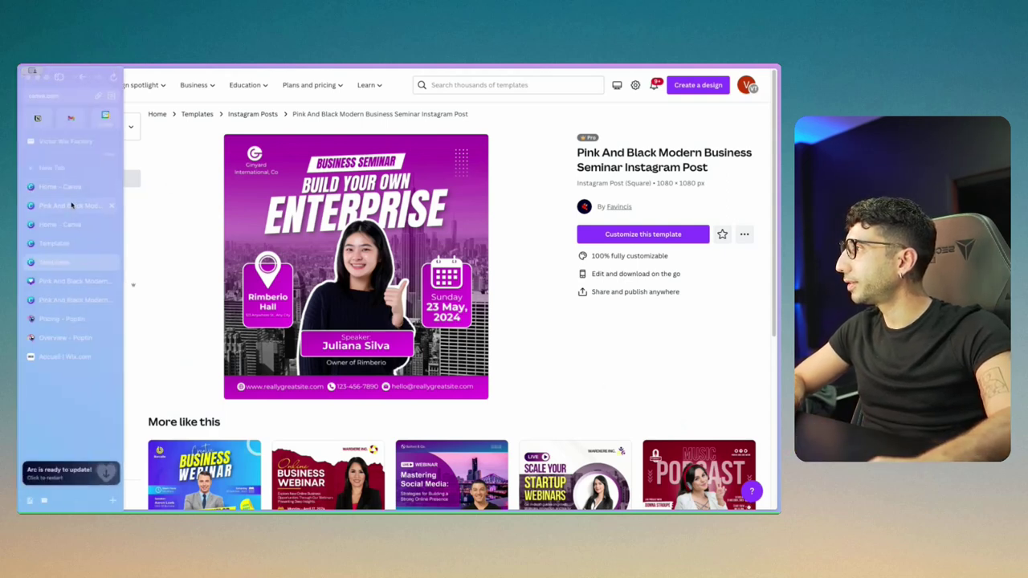
{"action": "left_click", "coordinate": [112, 264]}
{"action": "left_click", "coordinate": [77, 247]}
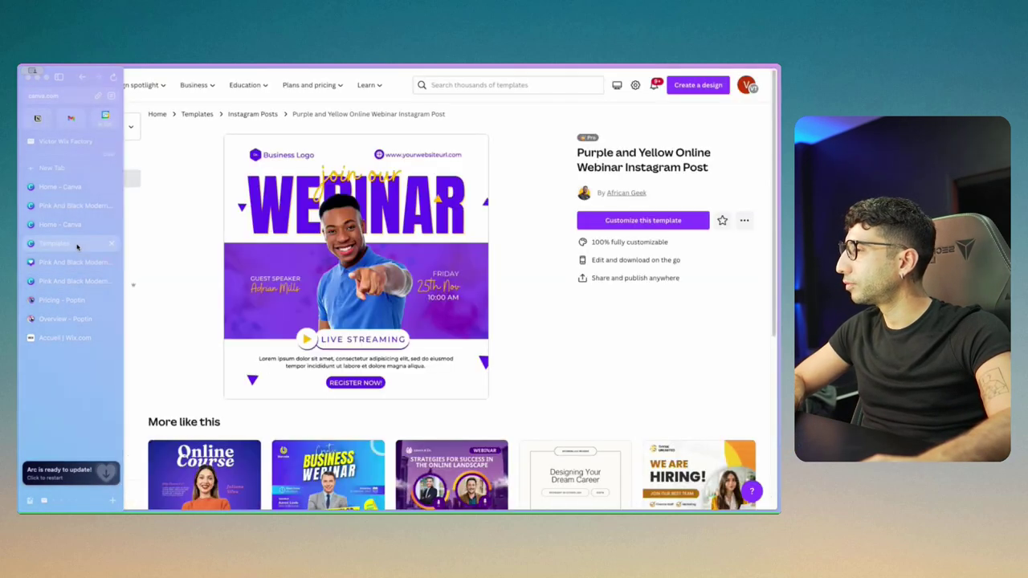
{"action": "left_click", "coordinate": [78, 282]}
{"action": "left_click", "coordinate": [78, 269]}
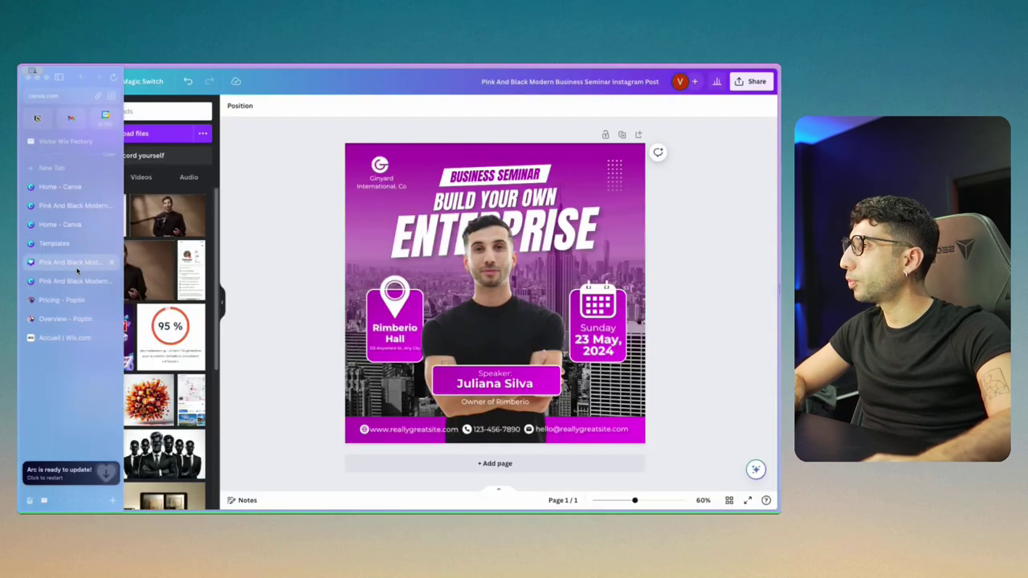
{"action": "left_click", "coordinate": [81, 282]}
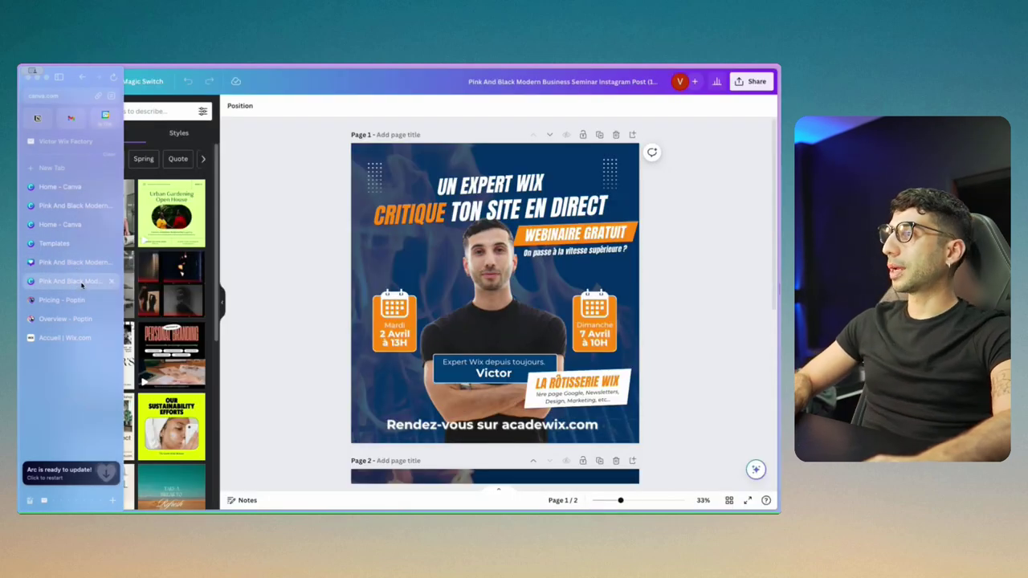
{"action": "left_click", "coordinate": [79, 270]}
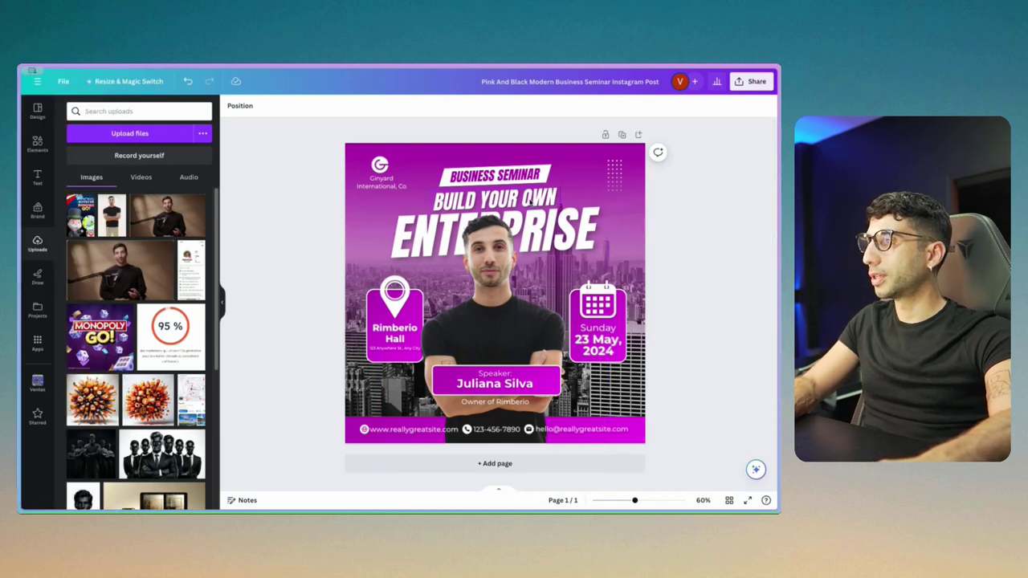
Replace the BUILD YOUR OWN line with UN EXPERT WIX and lower the man's photo to clear the ENTERPRISE headline
{"action": "left_click", "coordinate": [532, 202]}
{"action": "type", "text": "UN E"}
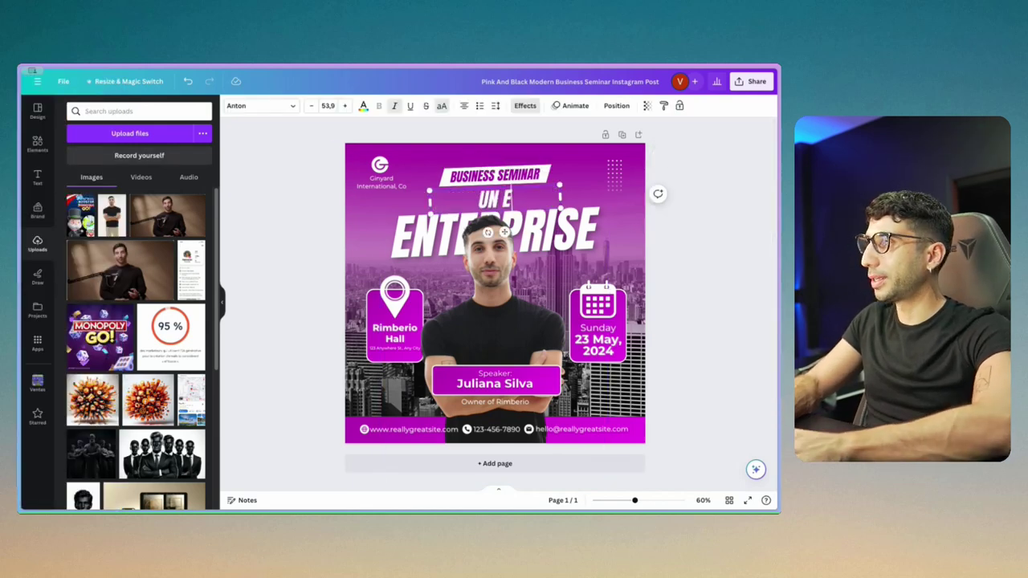
{"action": "type", "text": "XPERT WIX"}
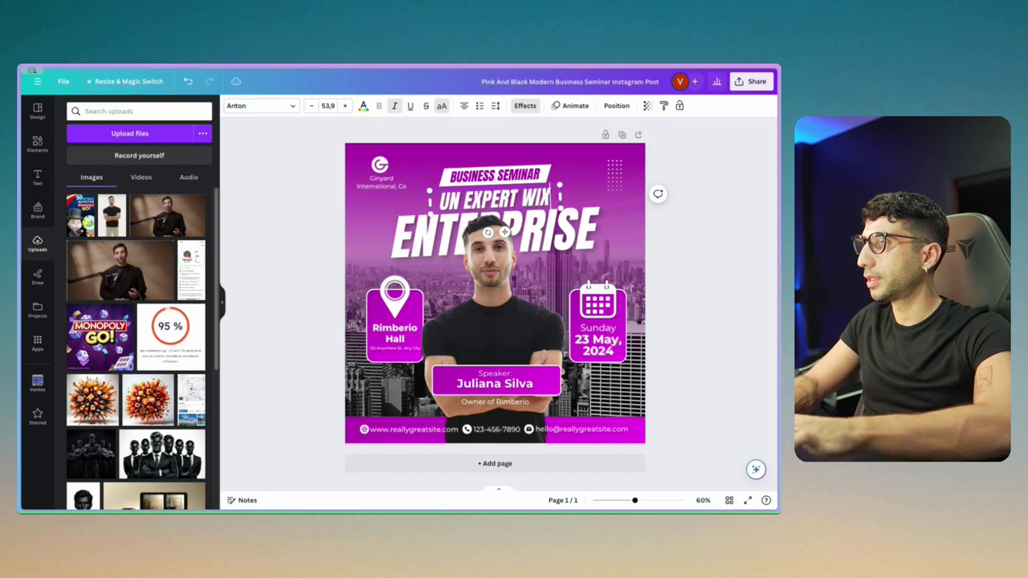
{"action": "left_click", "coordinate": [572, 229]}
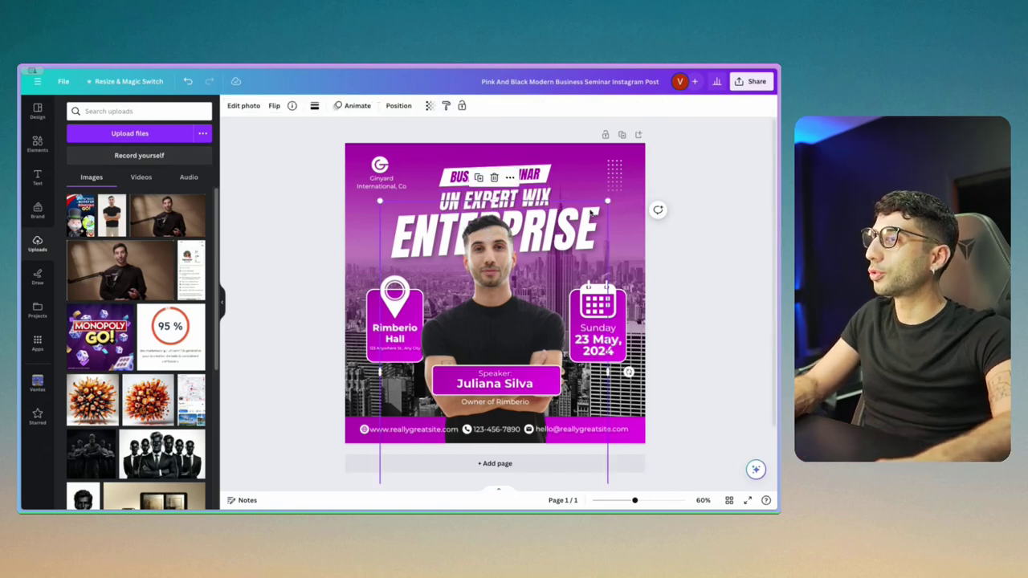
{"action": "left_click_drag", "start_coordinate": [583, 223], "coordinate": [583, 259]}
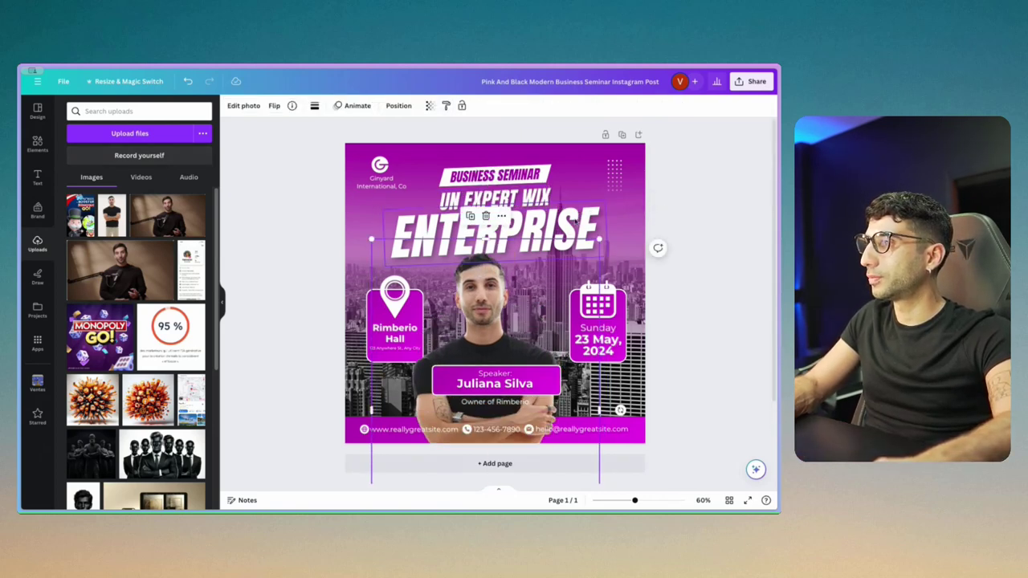
Set the ENTERPRISE headline to font size 72 and replace its text with CRITIQUE TON SITE
{"action": "left_click", "coordinate": [576, 222]}
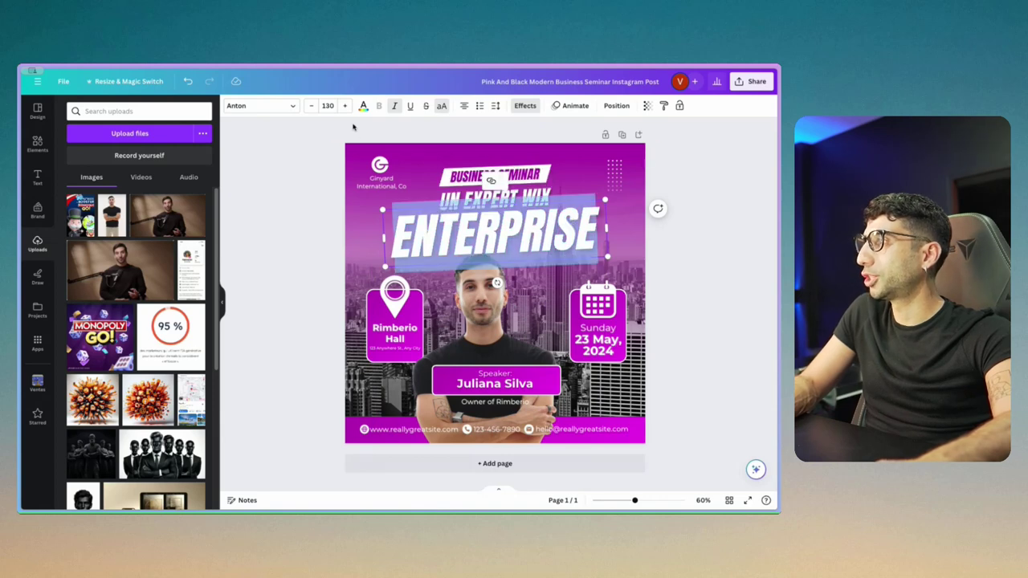
{"action": "left_click", "coordinate": [328, 105]}
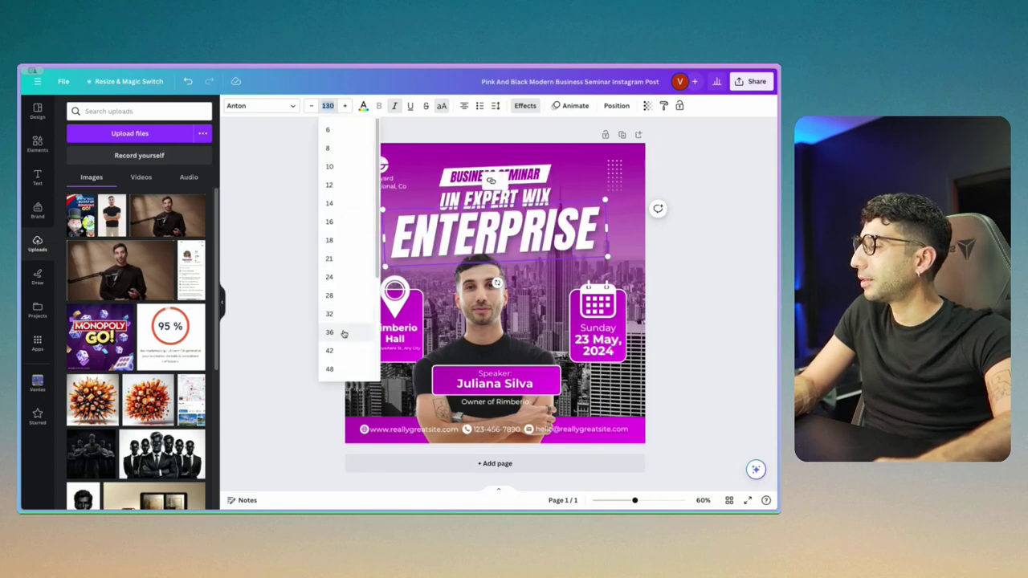
{"action": "scroll", "coordinate": [343, 333], "scroll_direction": "down", "scroll_amount": 3}
{"action": "left_click", "coordinate": [329, 275]}
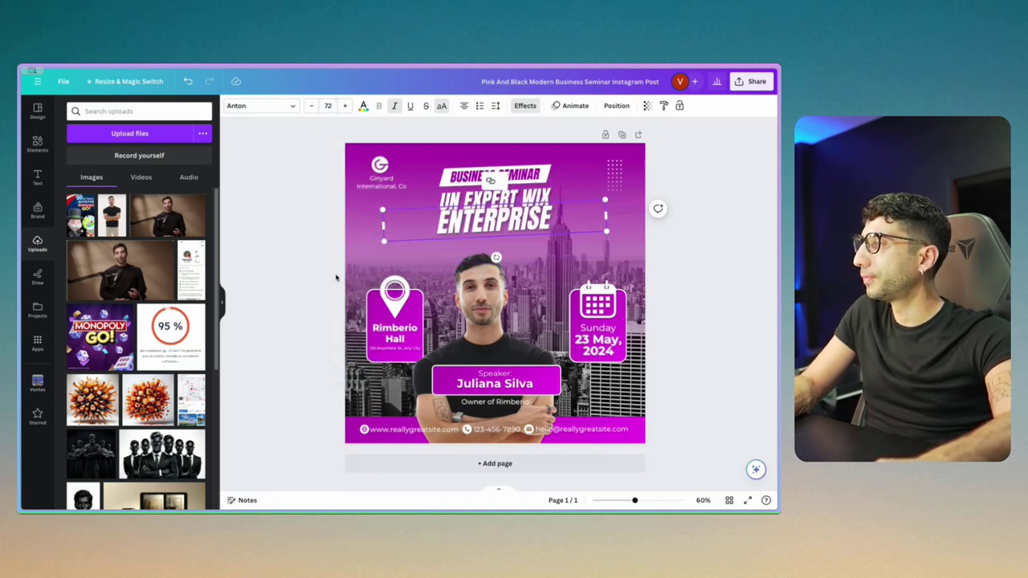
{"action": "type", "text": "CR"}
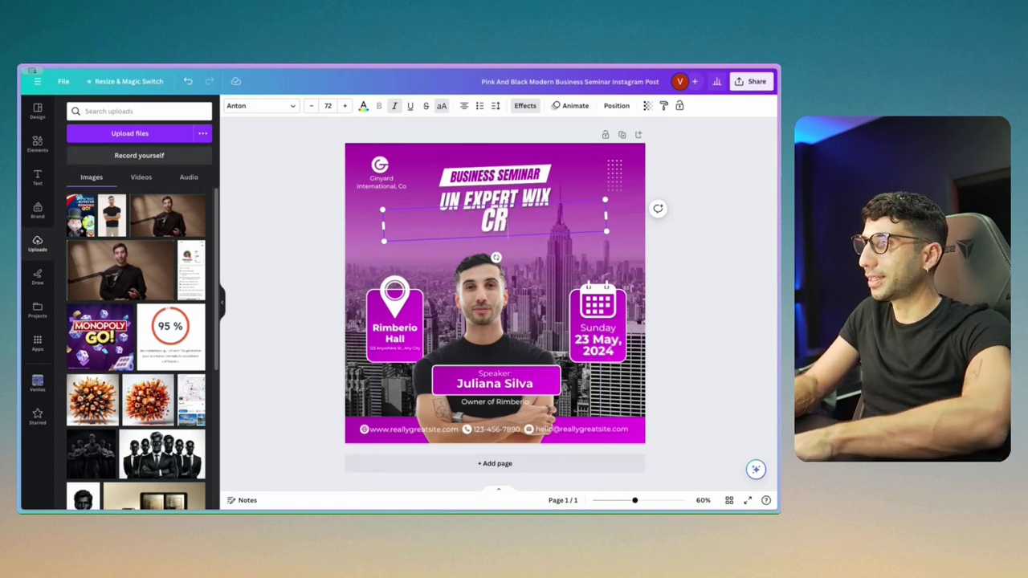
{"action": "type", "text": "ITIQUE TON SITE"}
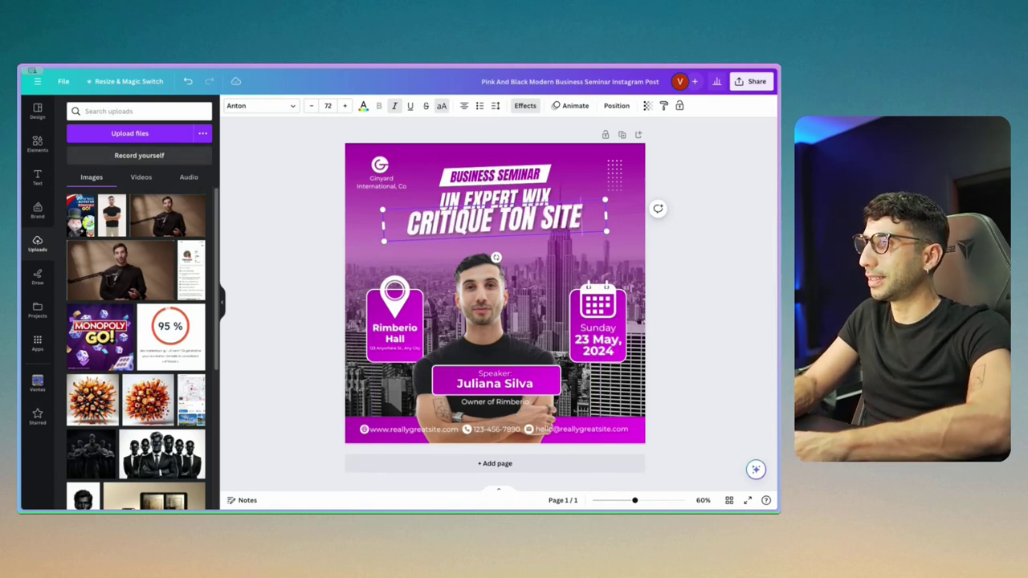
{"action": "left_click", "coordinate": [543, 253]}
Move the CRITIQUE TON SITE headline slightly below the UN EXPERT WIX line and enlarge its font size to 82
{"action": "left_click", "coordinate": [514, 218]}
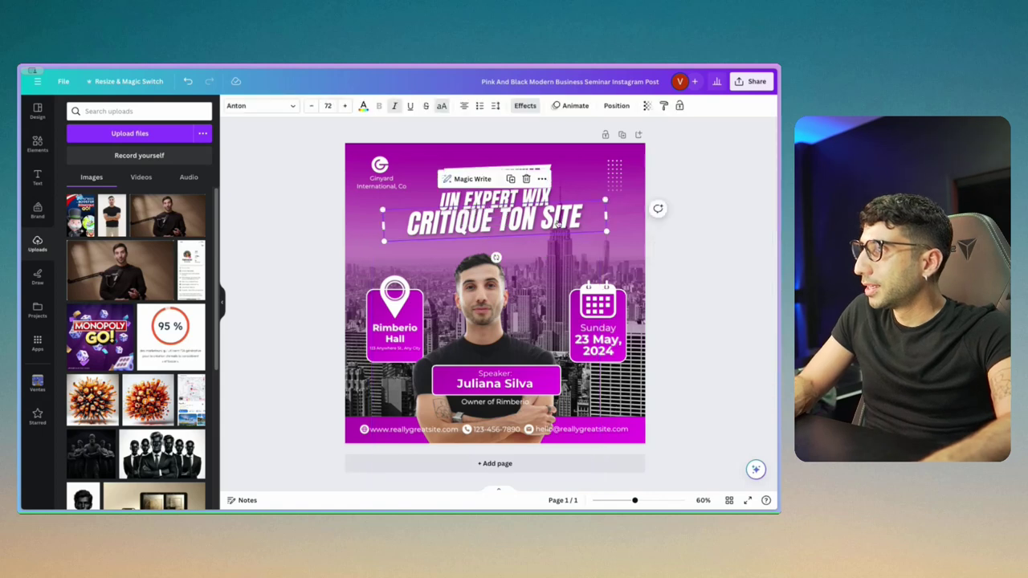
{"action": "left_click_drag", "start_coordinate": [514, 219], "coordinate": [514, 226]}
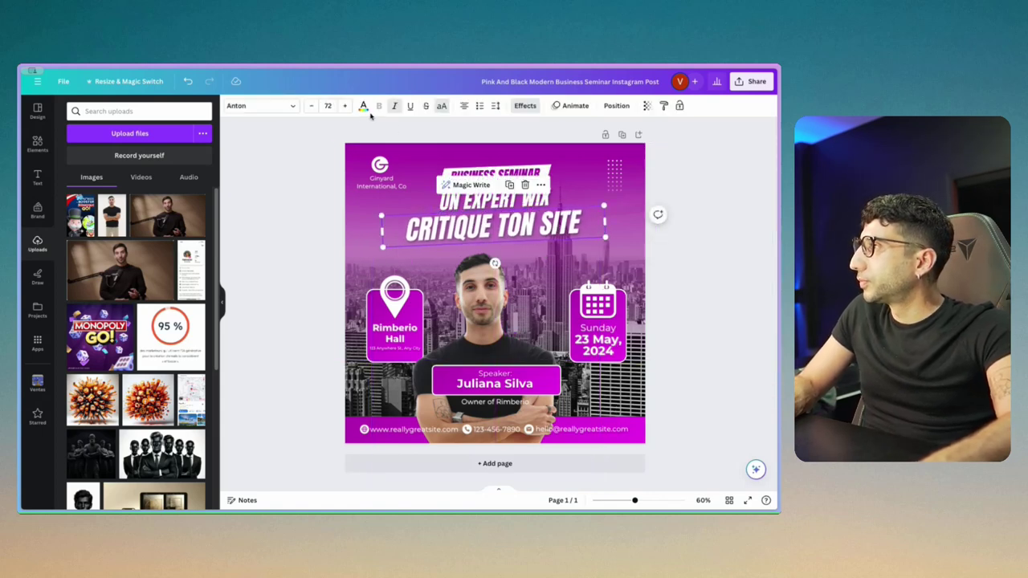
{"action": "left_click", "coordinate": [345, 106]}
{"action": "left_click", "coordinate": [344, 105]}
{"action": "left_click", "coordinate": [344, 105]}
{"action": "left_click", "coordinate": [345, 105]}
{"action": "left_click", "coordinate": [345, 105]}
{"action": "left_click", "coordinate": [344, 105]}
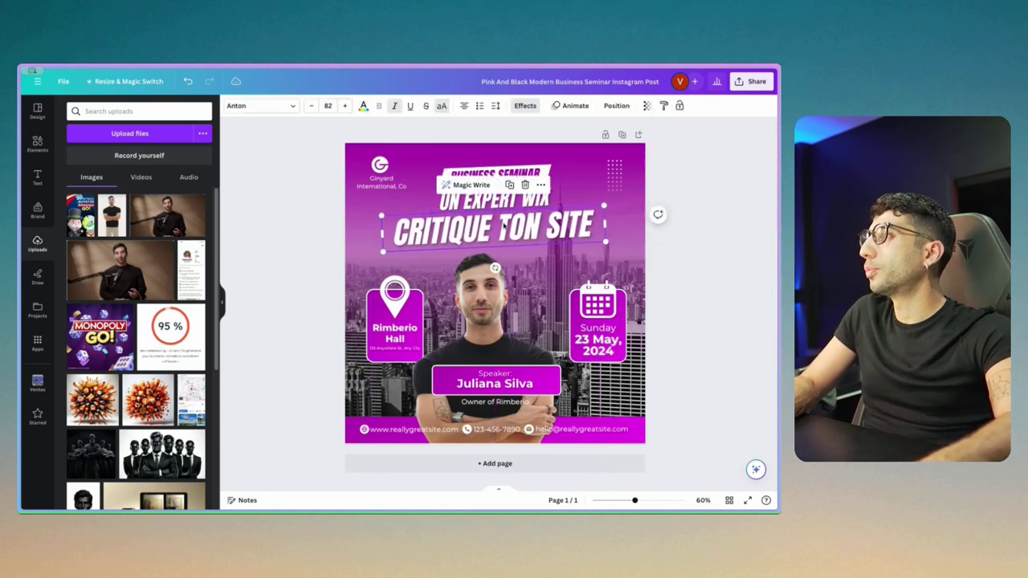
{"action": "left_click_drag", "start_coordinate": [528, 233], "coordinate": [533, 233]}
Raise the man's photo and centre it so his head sits directly beneath the CRITIQUE TON SITE headline
{"action": "left_click", "coordinate": [526, 297]}
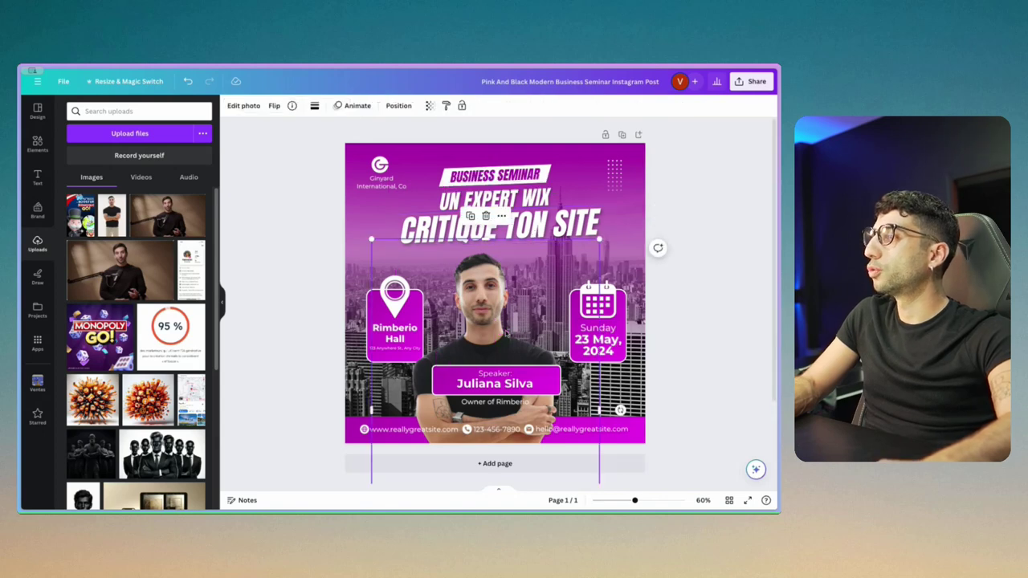
{"action": "key", "text": "ctrl+v"}
{"action": "left_click_drag", "start_coordinate": [526, 294], "coordinate": [513, 318]}
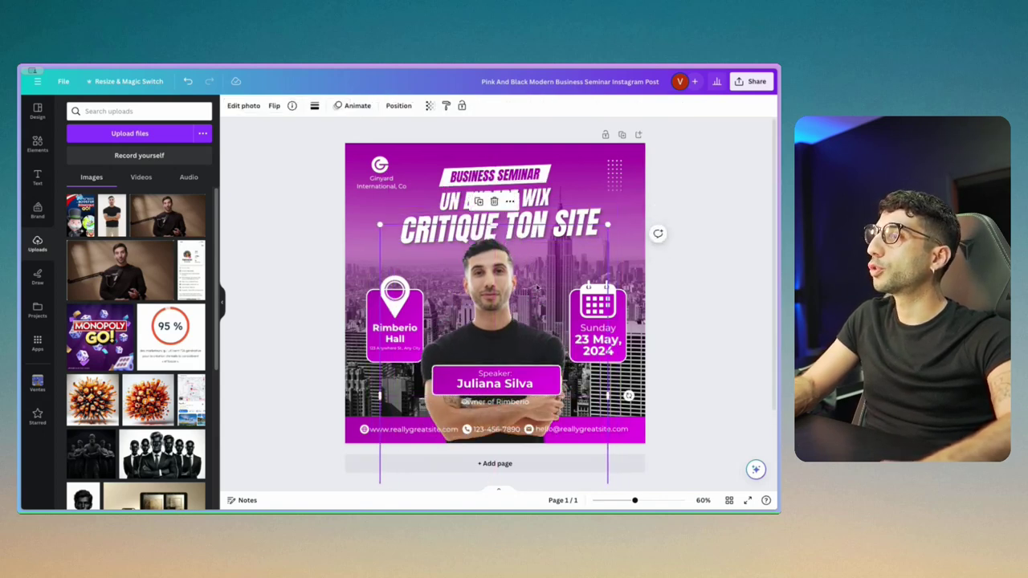
Group the BUSINESS SEMINAR text with its white banner and move the group to the post's lower right, above the contact bar
{"action": "left_click", "coordinate": [535, 173]}
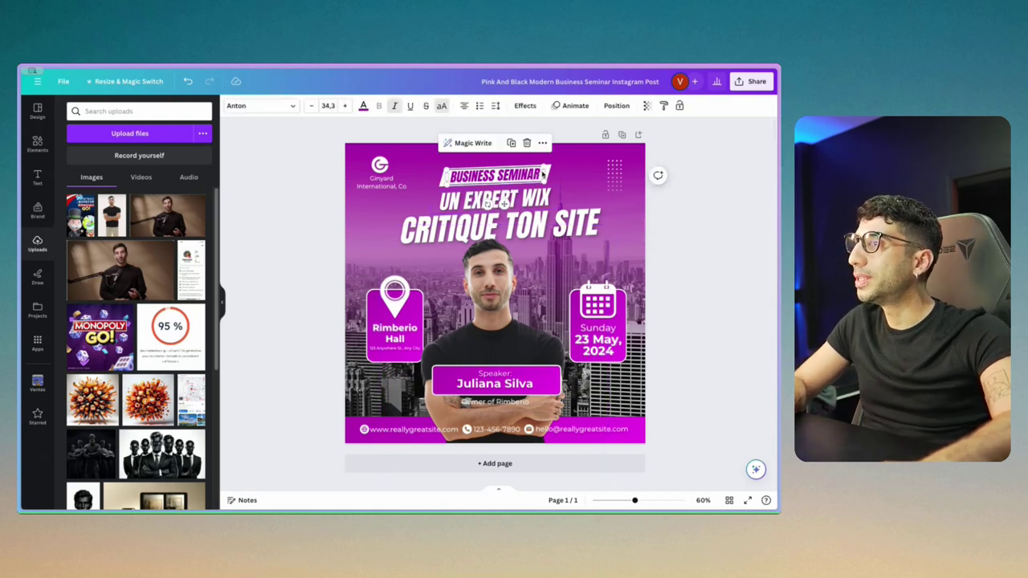
{"action": "left_click", "coordinate": [567, 173]}
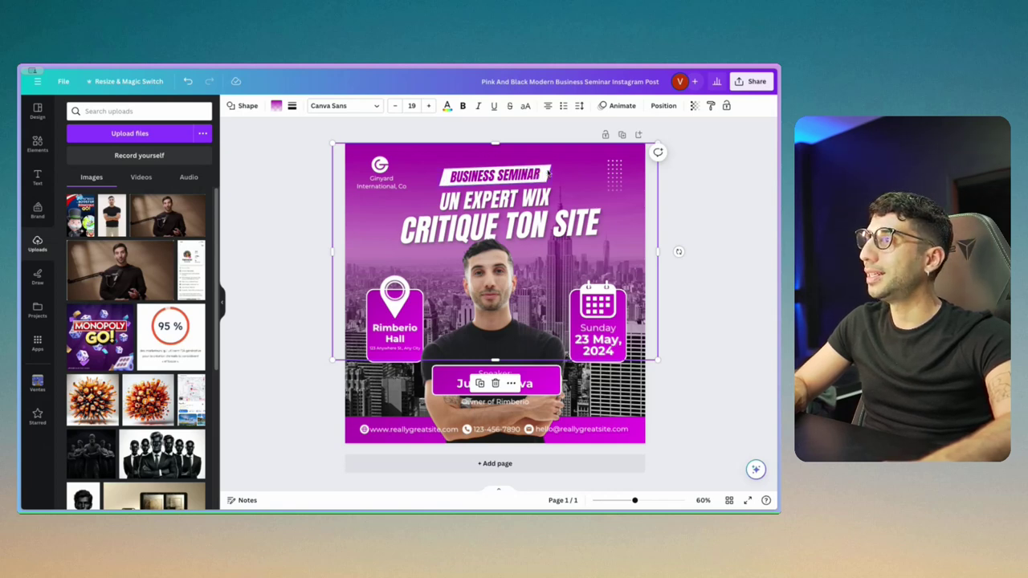
{"action": "left_click", "coordinate": [547, 173]}
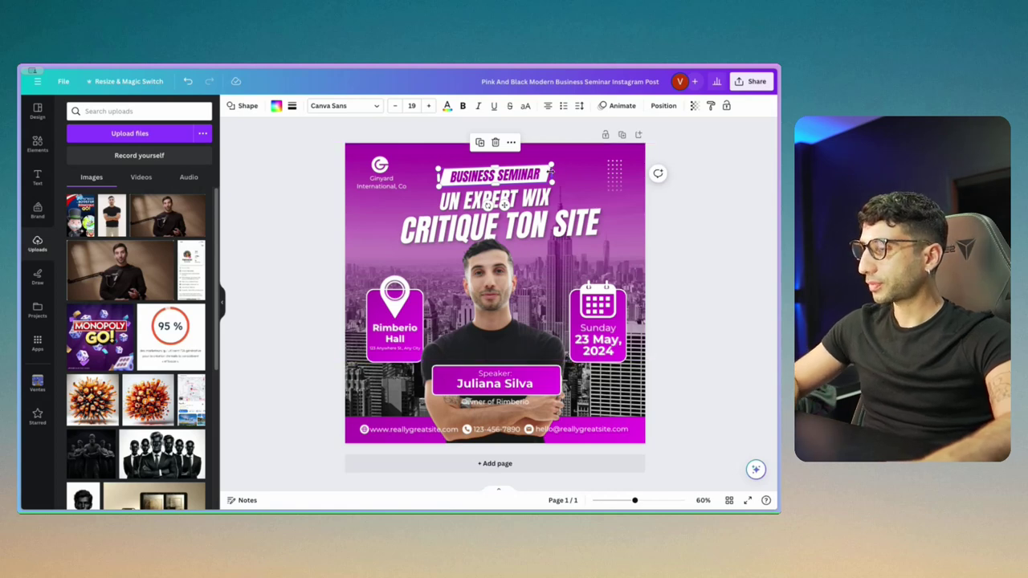
{"action": "left_click", "coordinate": [552, 173]}
{"action": "left_click", "coordinate": [549, 173]}
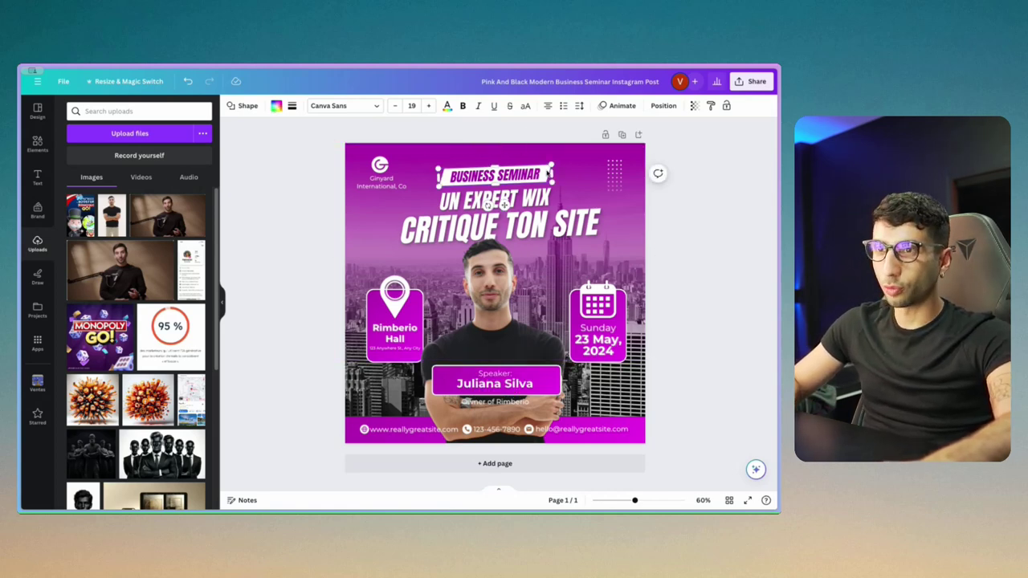
{"action": "left_click", "coordinate": [533, 175]}
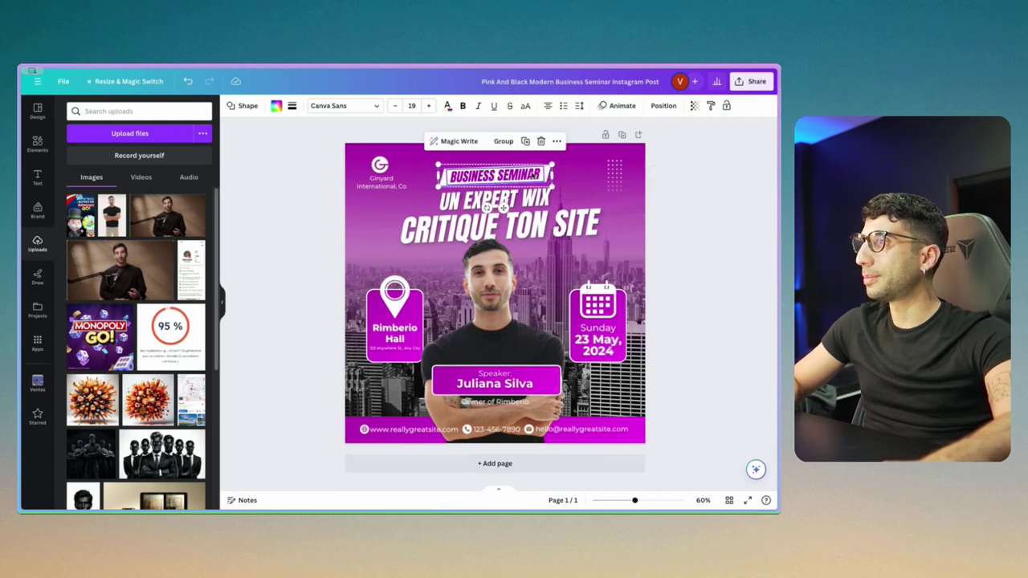
{"action": "left_click", "coordinate": [506, 142]}
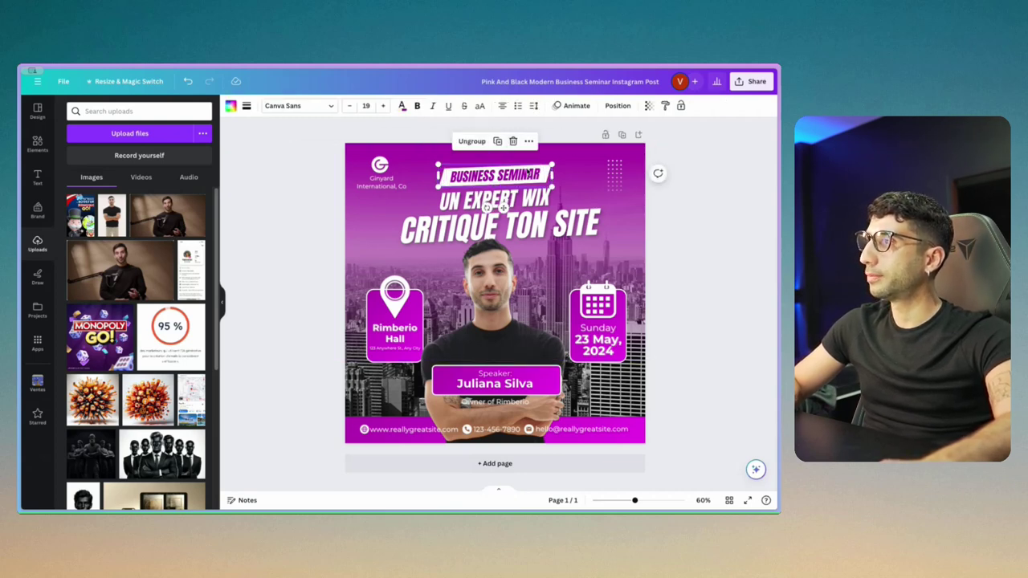
{"action": "left_click_drag", "start_coordinate": [530, 174], "coordinate": [616, 409]}
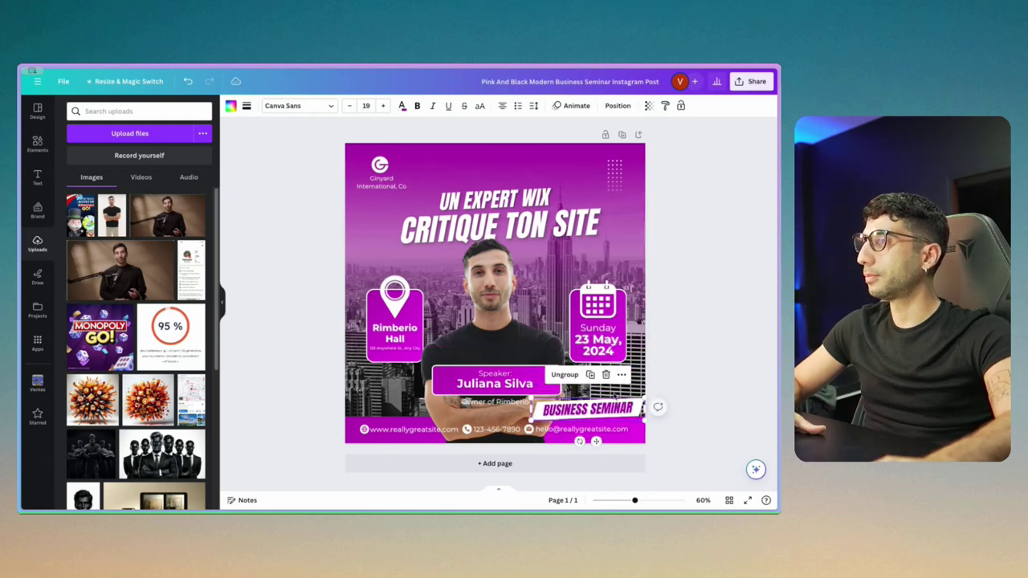
Group the UN EXPERT WIX and CRITIQUE TON SITE lines, move them near the post's top edge and raise the man's photo beneath them
{"action": "left_click", "coordinate": [507, 198]}
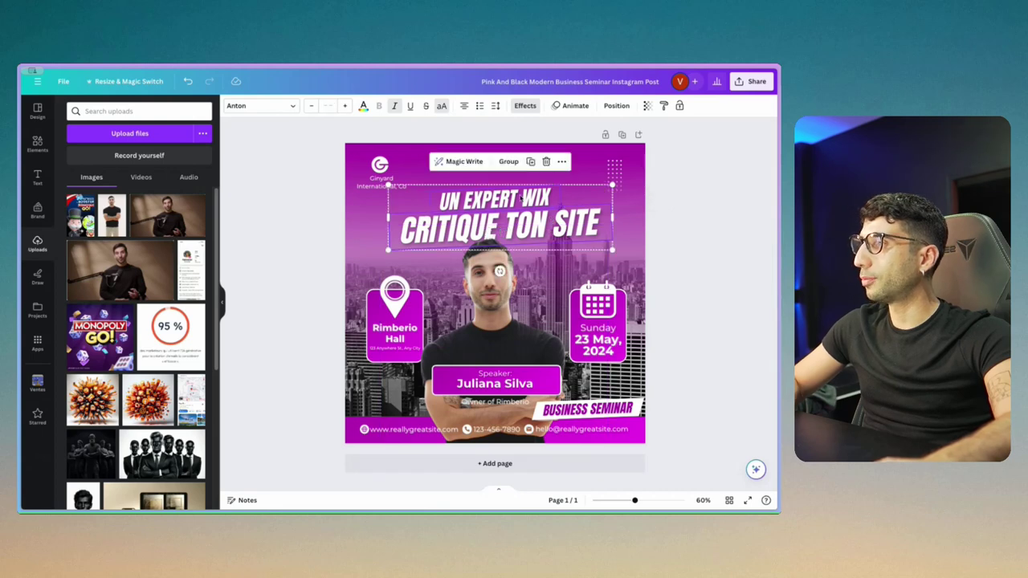
{"action": "left_click", "coordinate": [510, 167]}
{"action": "left_click_drag", "start_coordinate": [524, 205], "coordinate": [522, 178]}
{"action": "mouse_move", "coordinate": [502, 289]}
{"action": "left_mouse_down"}
{"action": "mouse_move", "coordinate": [508, 263]}
{"action": "mouse_move", "coordinate": [495, 281]}
{"action": "left_mouse_up"}
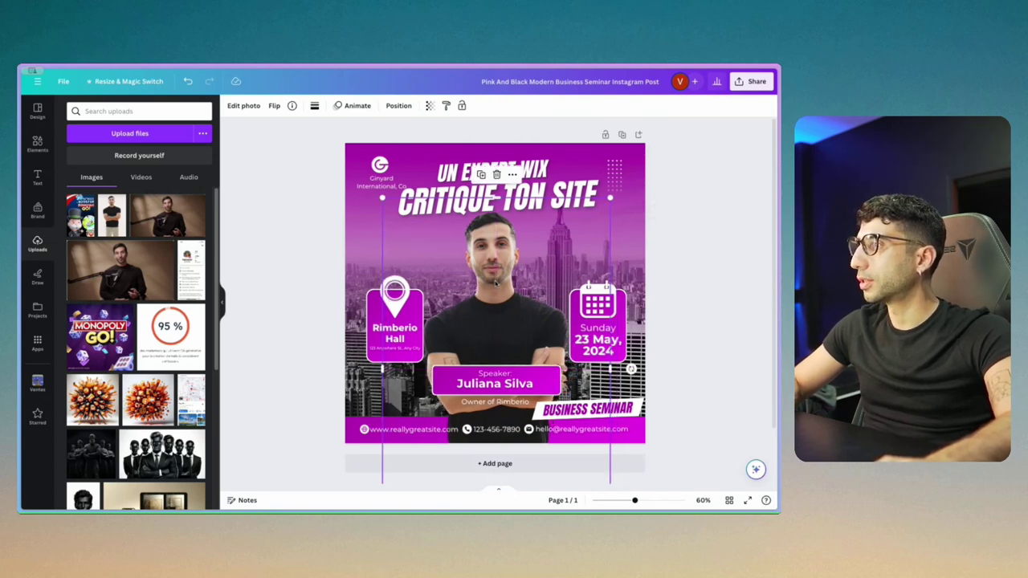
Delete the company logo with its name text and the dotted pattern from the upper corners of the post
{"action": "left_click", "coordinate": [679, 233]}
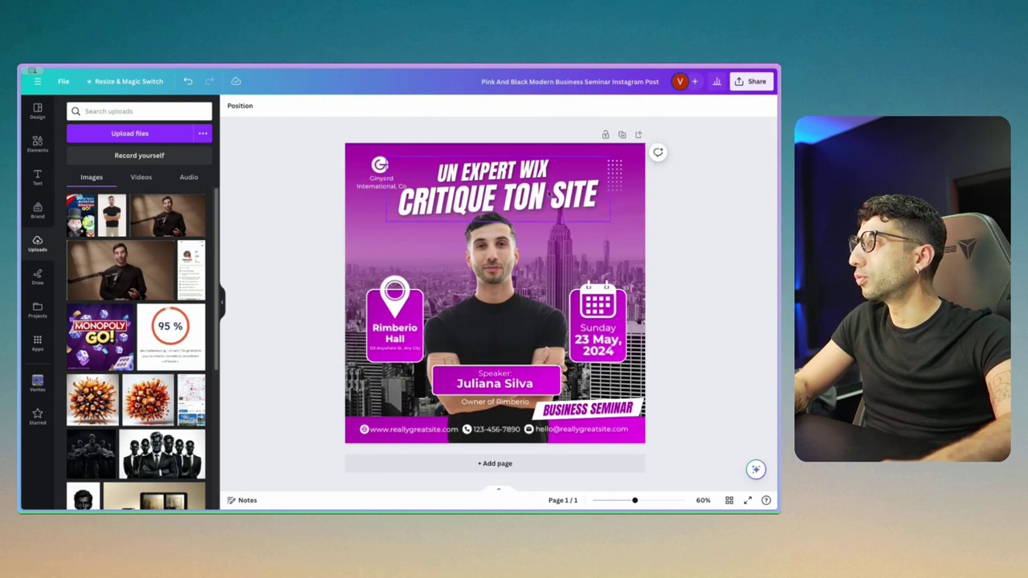
{"action": "left_click", "coordinate": [381, 167]}
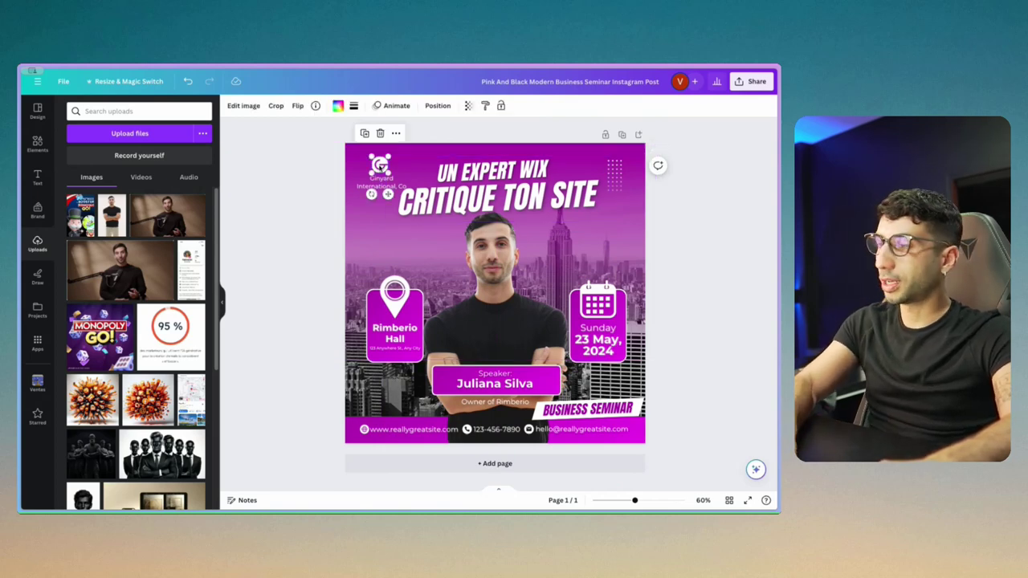
{"action": "left_click", "coordinate": [380, 180]}
{"action": "key", "text": "Delete"}
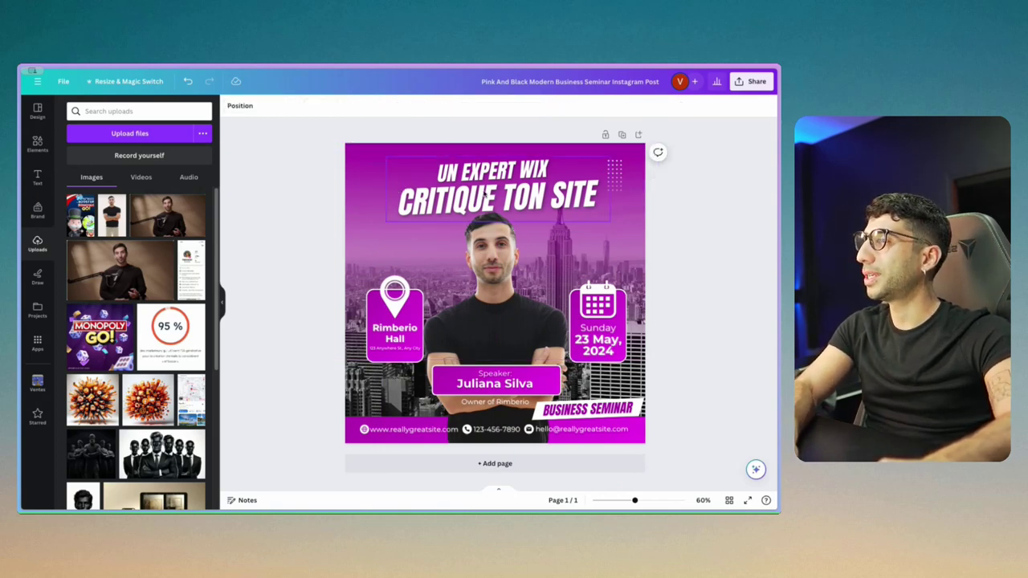
{"action": "left_click", "coordinate": [610, 180]}
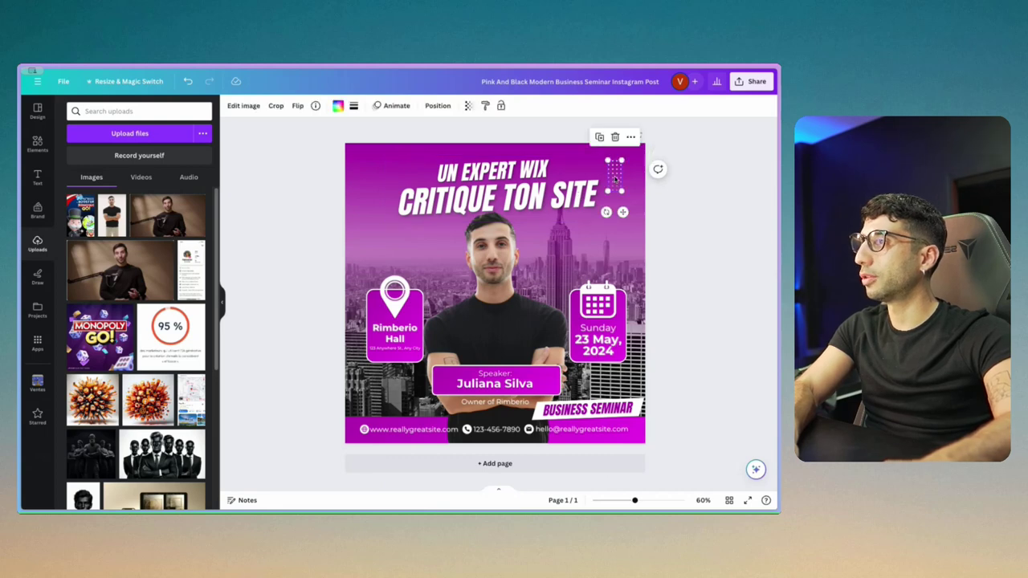
{"action": "key", "text": "Delete"}
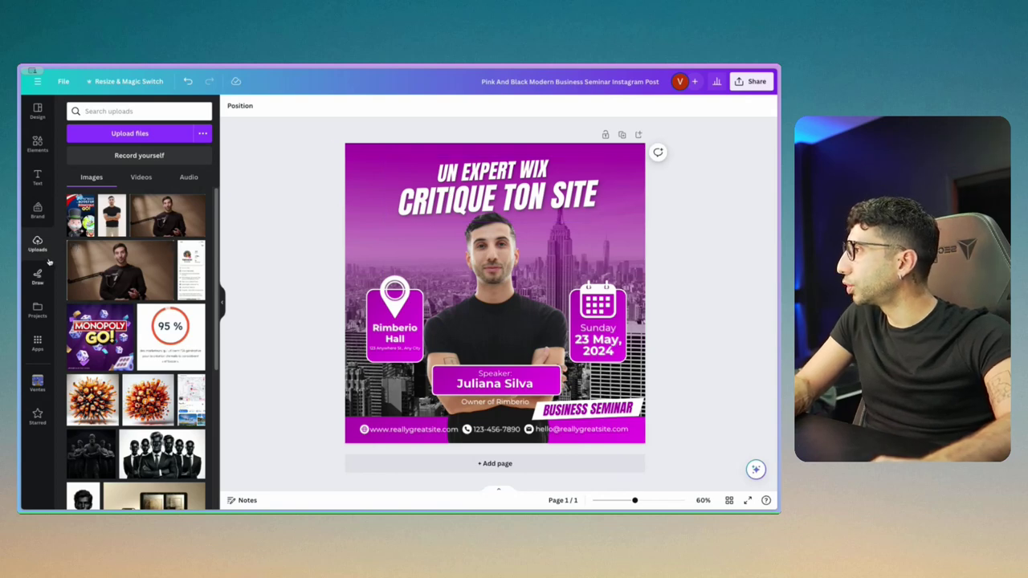
Try the Wix Genius Palette and Votre-Marketing.ai brand colour palettes on the post, shuffling each one's colour distribution
{"action": "left_click", "coordinate": [38, 219]}
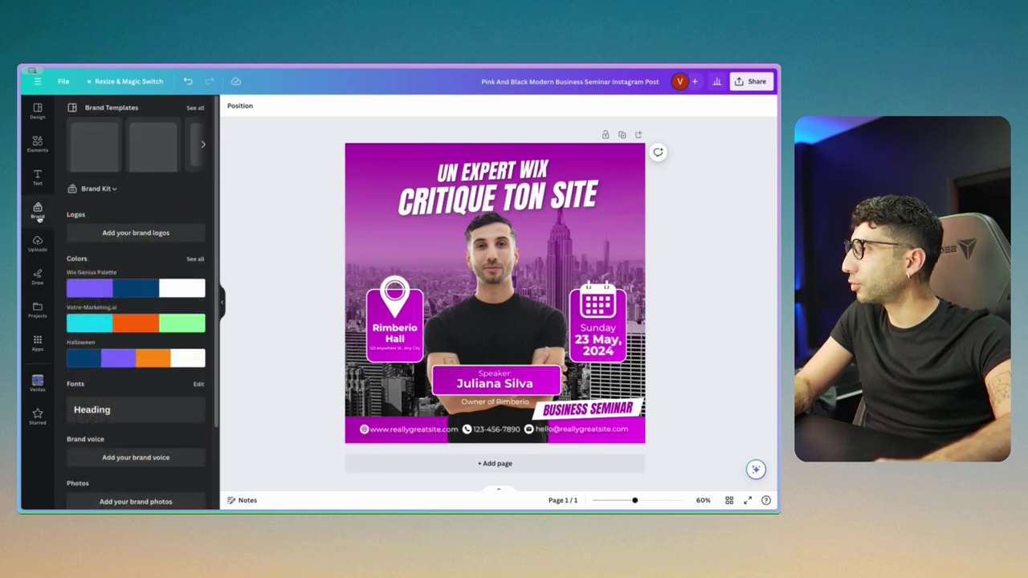
{"action": "left_click", "coordinate": [139, 294]}
{"action": "left_click", "coordinate": [139, 294]}
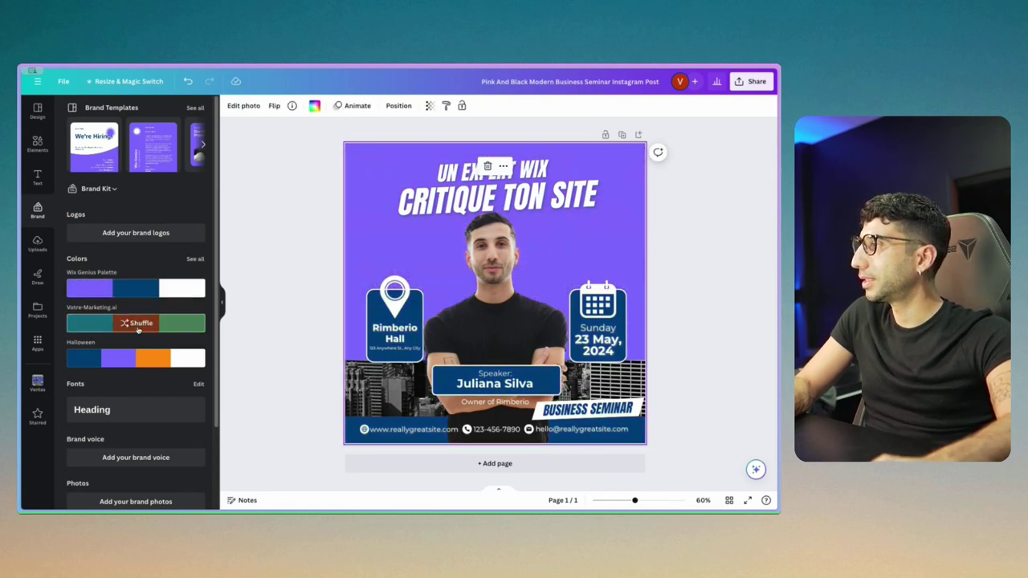
{"action": "left_click", "coordinate": [139, 325]}
{"action": "left_click", "coordinate": [138, 325]}
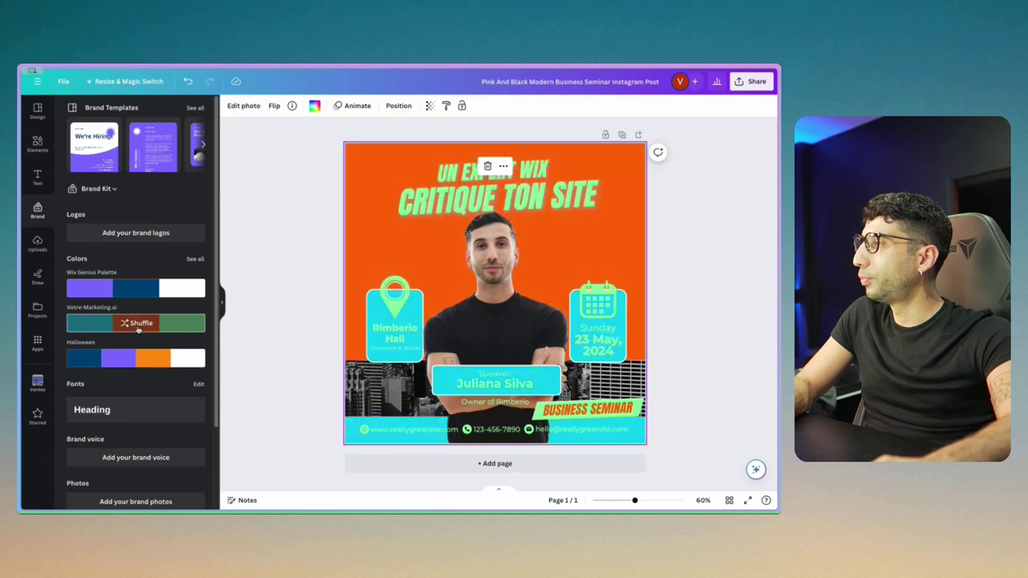
{"action": "left_click", "coordinate": [138, 326]}
{"action": "left_click", "coordinate": [138, 325]}
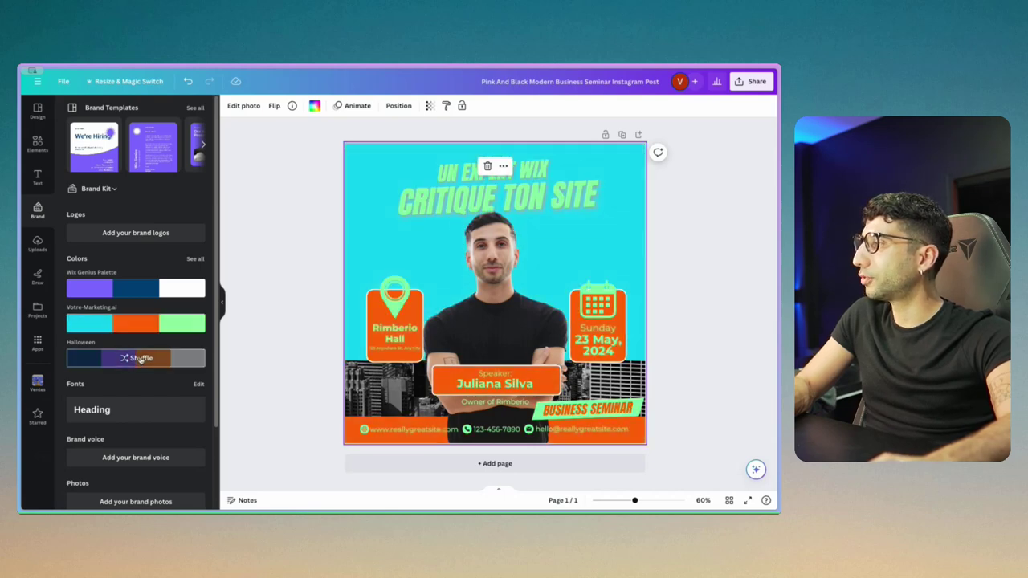
Apply the Halloween brand palette and shuffle it until the upper background is white with orange headlines
{"action": "left_click", "coordinate": [139, 358]}
{"action": "left_click", "coordinate": [138, 358]}
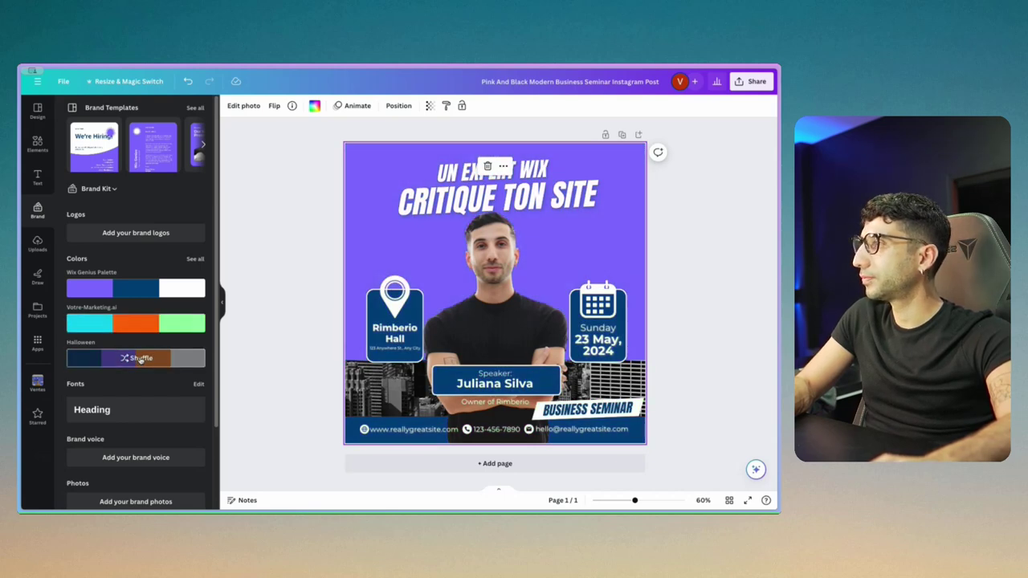
{"action": "left_click", "coordinate": [139, 358]}
{"action": "left_click", "coordinate": [140, 359]}
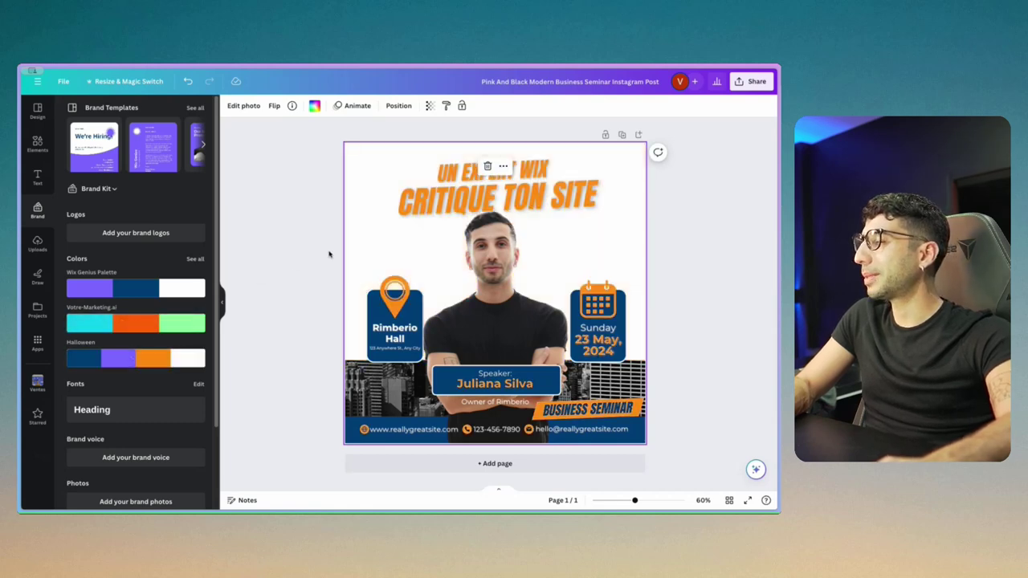
{"action": "left_click", "coordinate": [702, 199]}
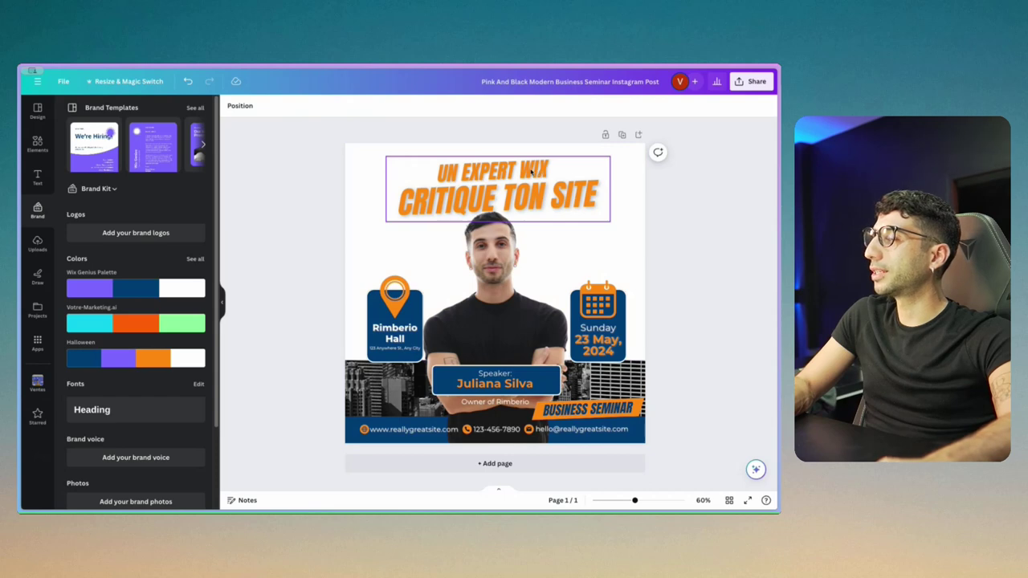
Recolour the UN EXPERT WIX and CRITIQUE TON SITE headline lines with the gold of the Gold strong palette
{"action": "left_click", "coordinate": [530, 172]}
{"action": "double_click", "coordinate": [531, 172]}
{"action": "left_click", "coordinate": [365, 107]}
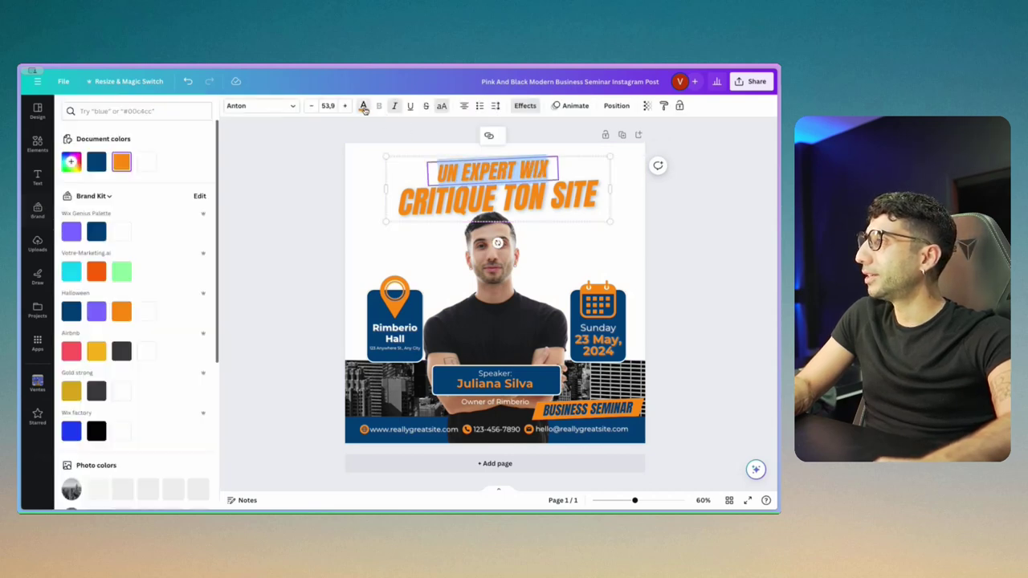
{"action": "left_click", "coordinate": [72, 390]}
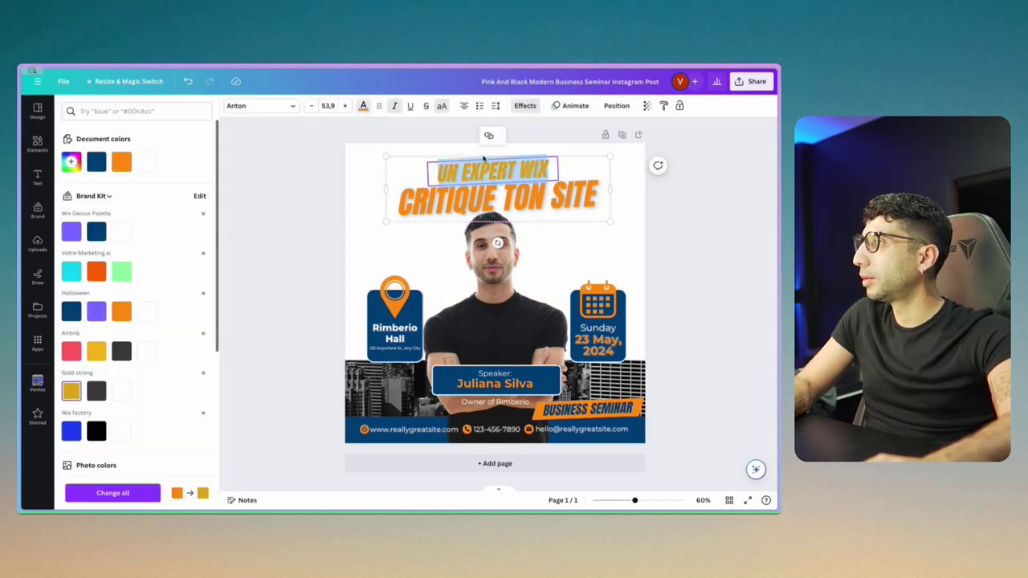
{"action": "left_click_drag", "start_coordinate": [399, 193], "coordinate": [476, 227]}
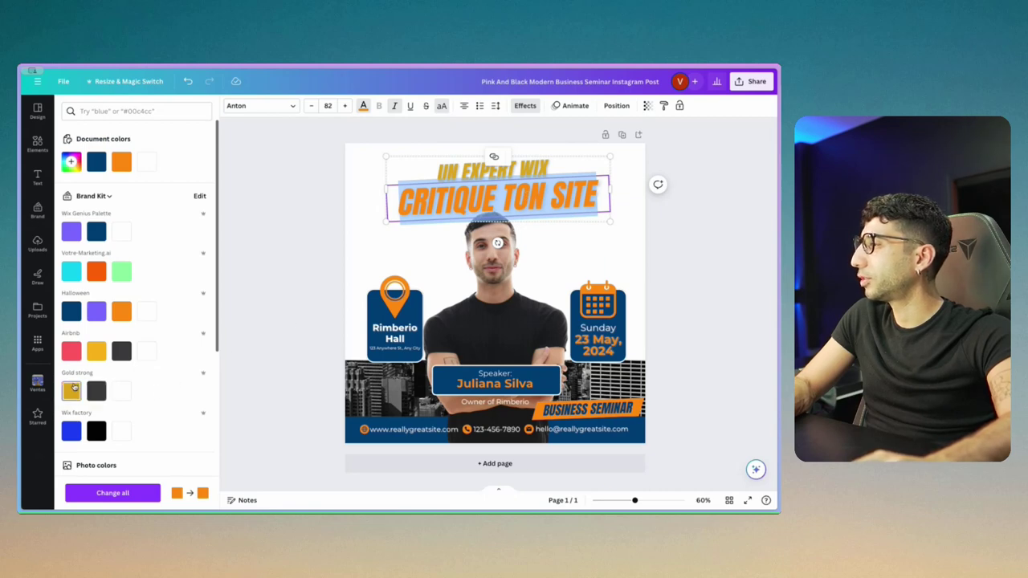
{"action": "left_click", "coordinate": [71, 390]}
{"action": "left_click", "coordinate": [747, 201]}
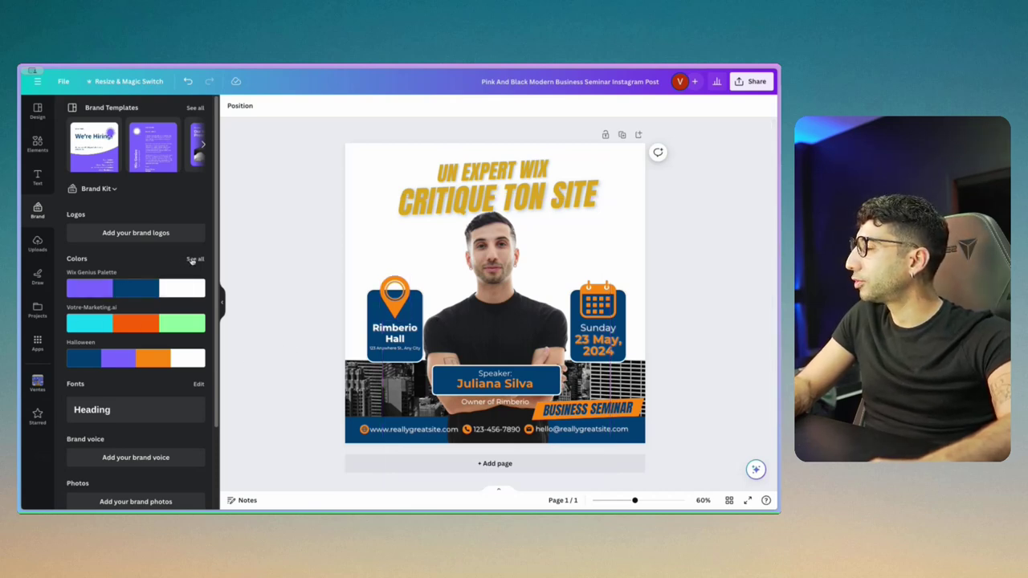
Apply the Gold strong brand palette and shuffle it to a white upper background, dark grey boxes and gold headlines
{"action": "left_click", "coordinate": [194, 259]}
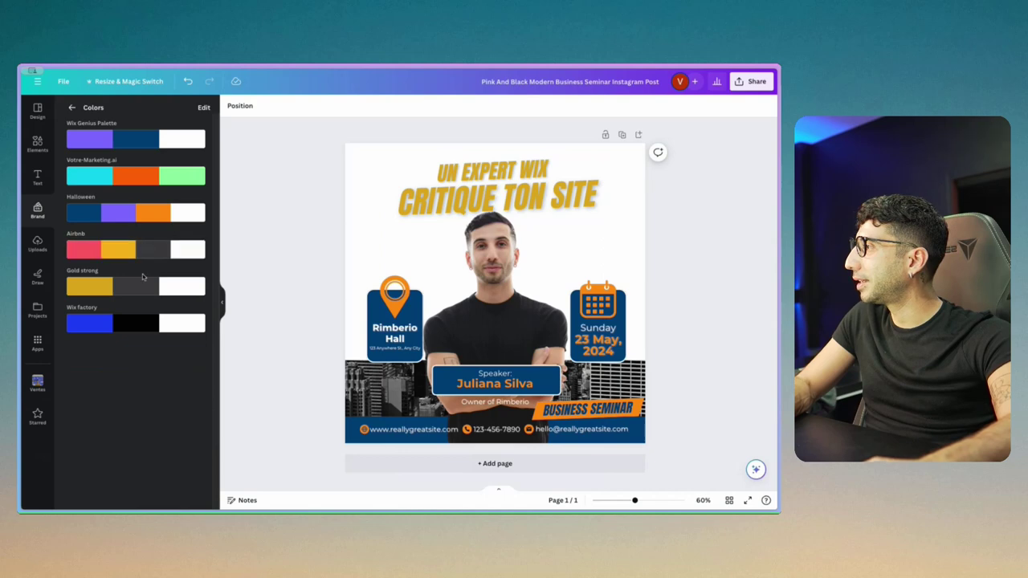
{"action": "left_click", "coordinate": [125, 287]}
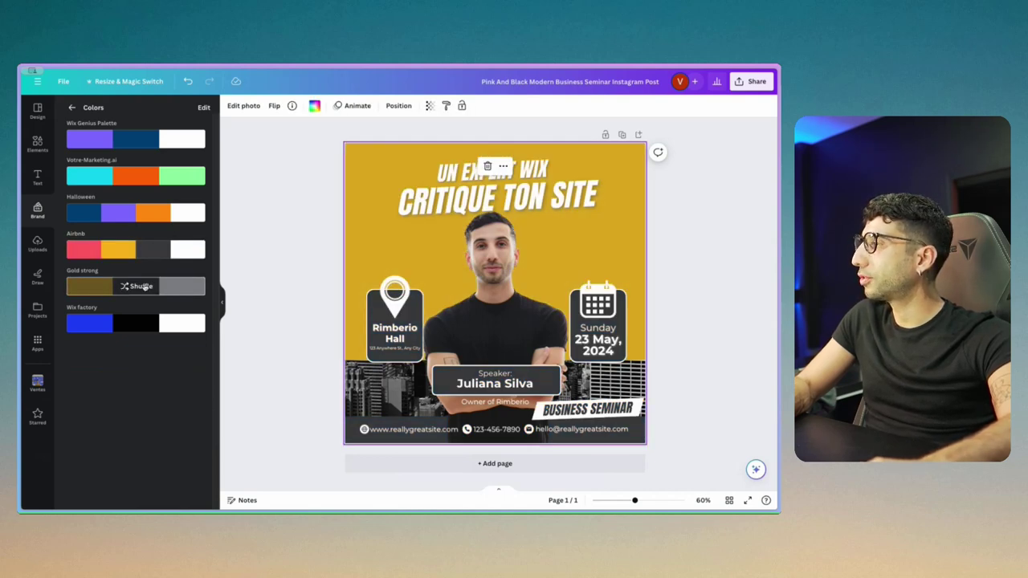
{"action": "left_click", "coordinate": [143, 287]}
{"action": "left_click", "coordinate": [143, 287]}
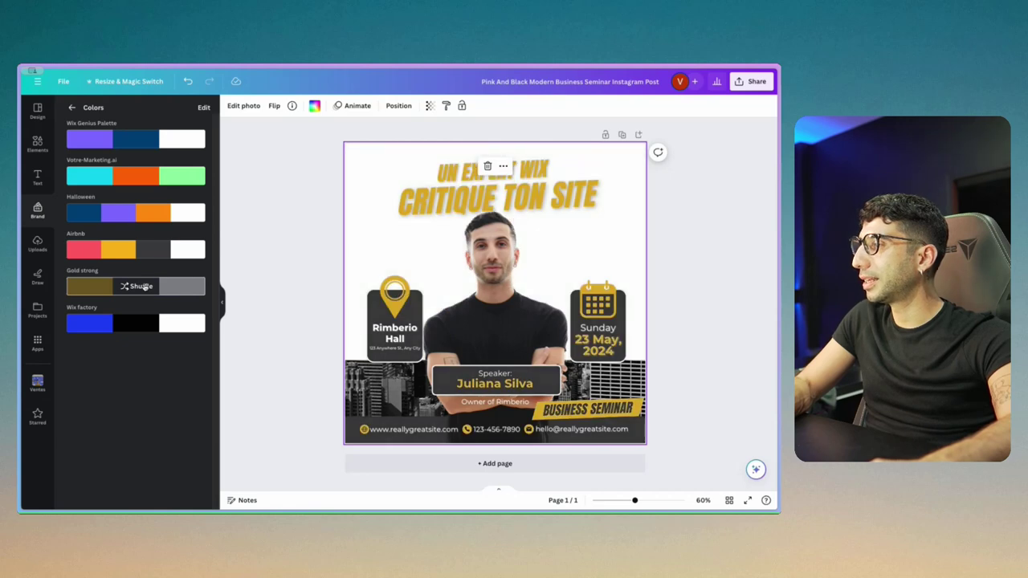
{"action": "left_click", "coordinate": [711, 256]}
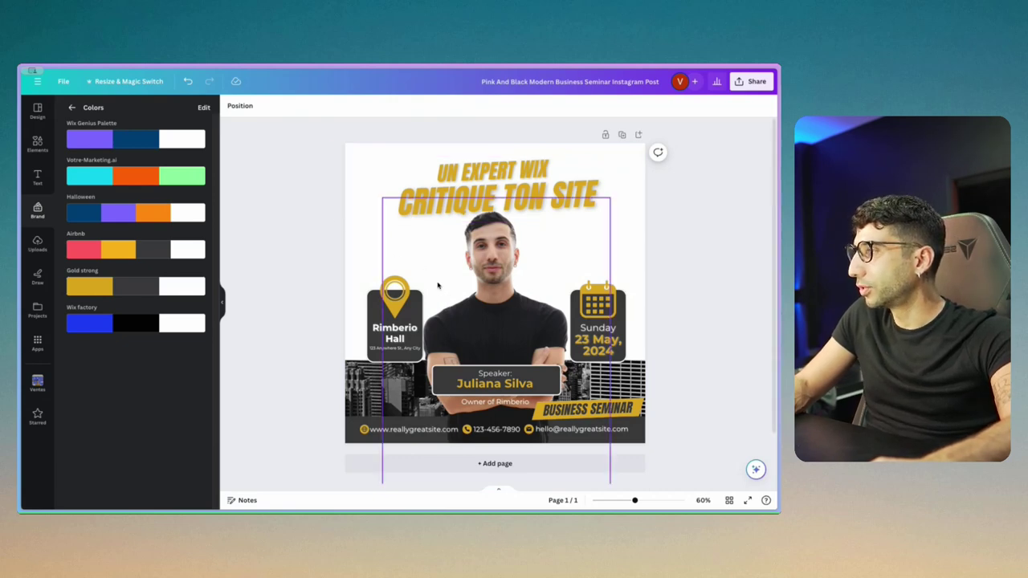
Select the post's background photo and search the elements library for "fire"
{"action": "left_click", "coordinate": [367, 399]}
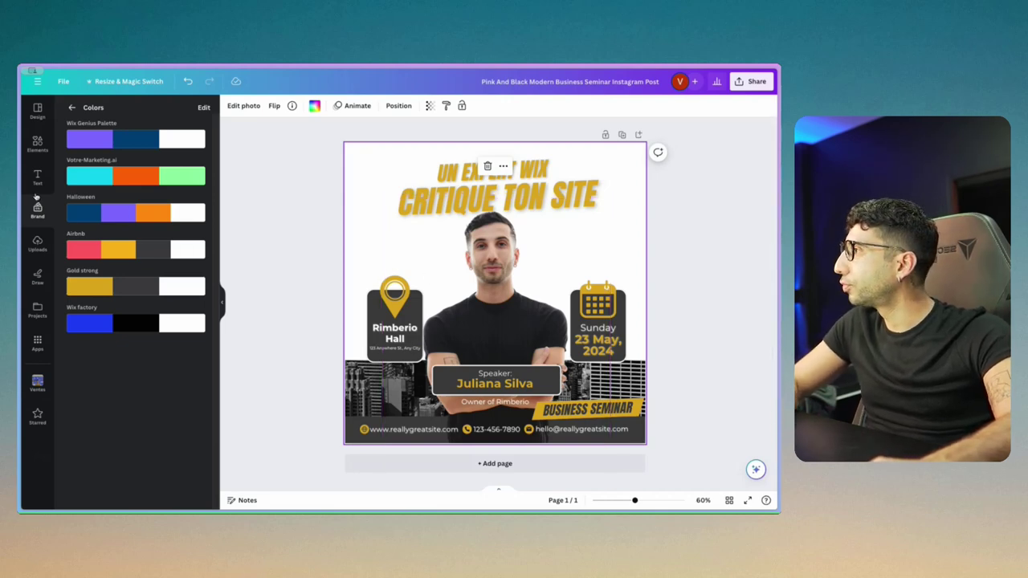
{"action": "left_click", "coordinate": [37, 150]}
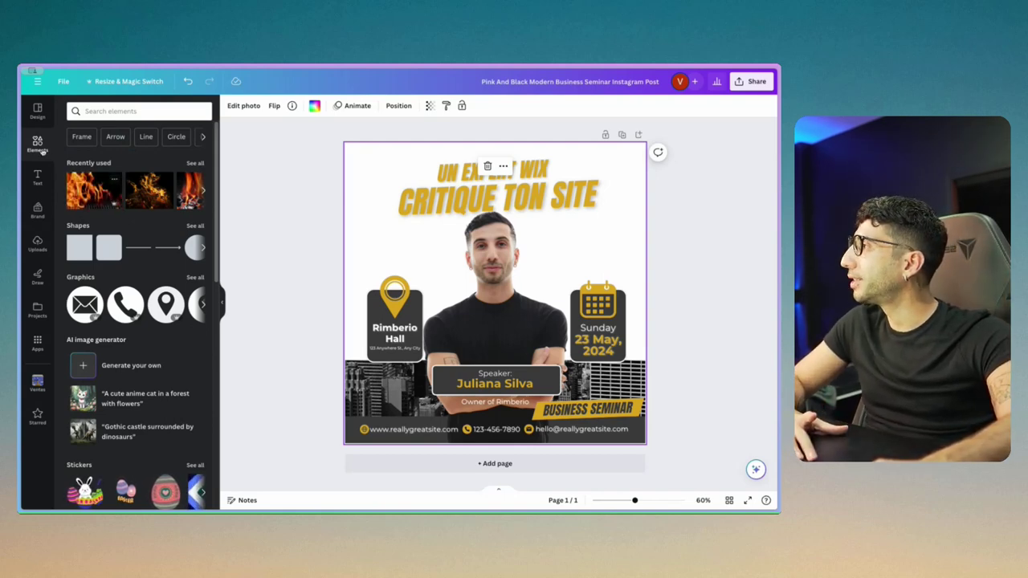
{"action": "left_click", "coordinate": [101, 110]}
{"action": "type", "text": "fire"}
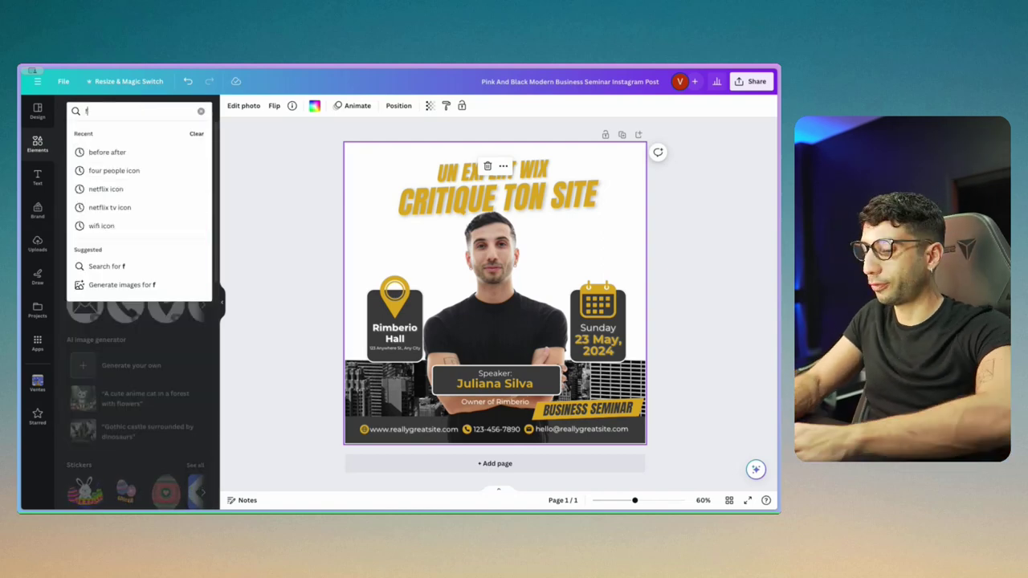
{"action": "key", "text": "Return"}
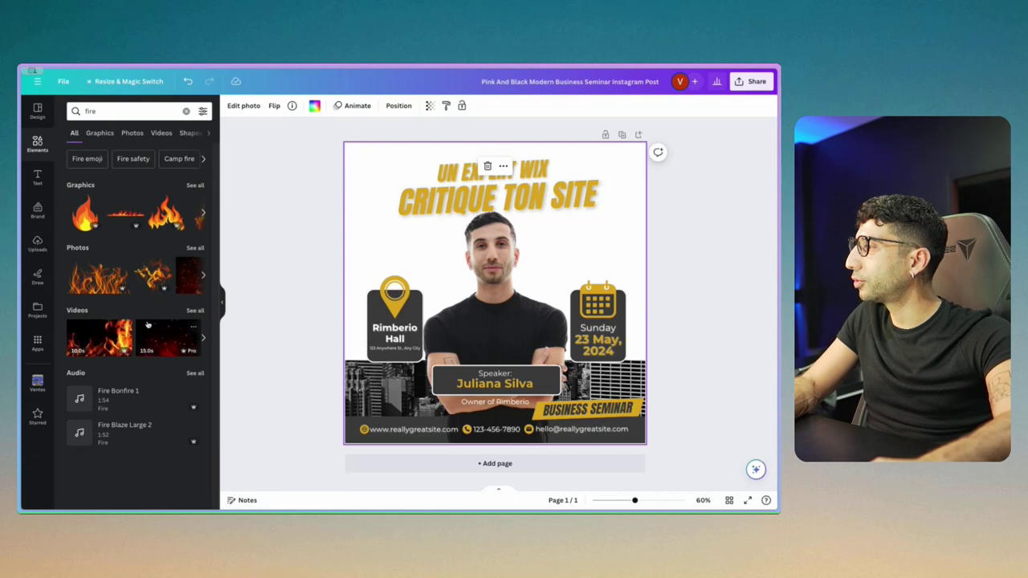
Search the elements library's photos for "barbecue" and replace the post's background with the flaming grill photo
{"action": "left_click", "coordinate": [143, 111]}
{"action": "key", "text": "BackSpace"}
{"action": "key", "text": "BackSpace"}
{"action": "key", "text": "BackSpace"}
{"action": "key", "text": "BackSpace"}
{"action": "type", "text": "barbecue"}
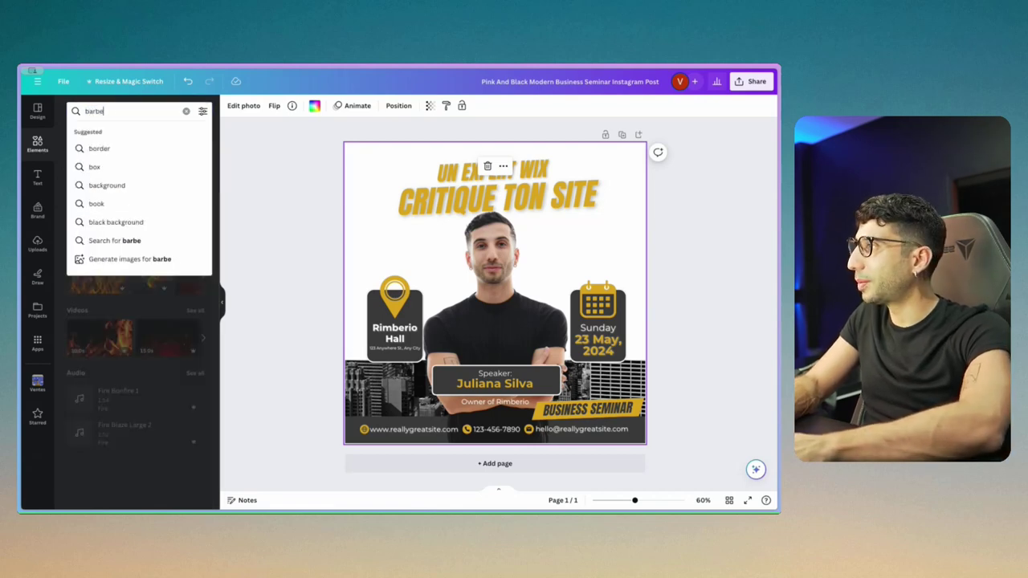
{"action": "key", "text": "Return"}
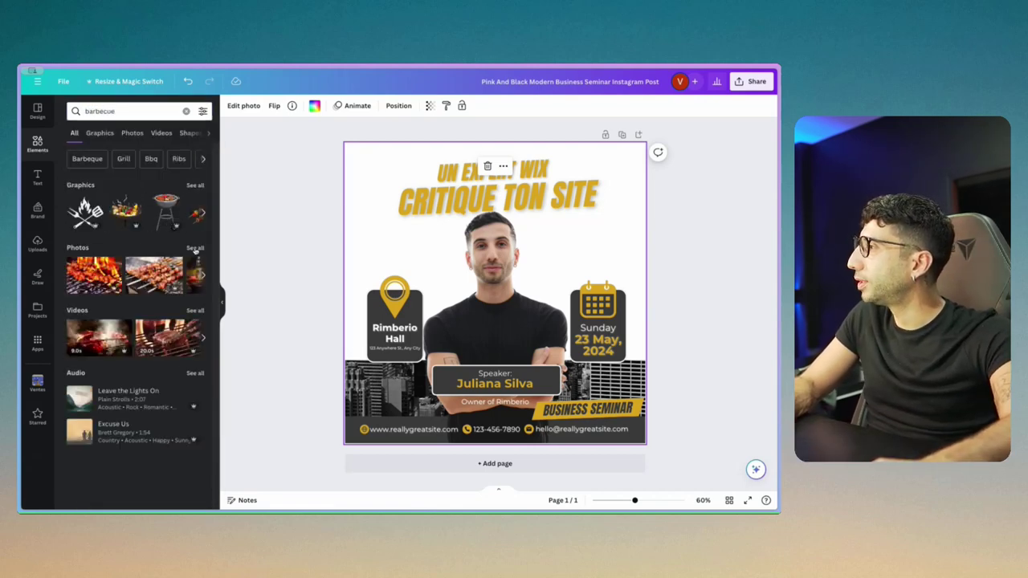
{"action": "left_click", "coordinate": [195, 247]}
{"action": "scroll", "coordinate": [140, 299], "scroll_direction": "down", "scroll_amount": 5}
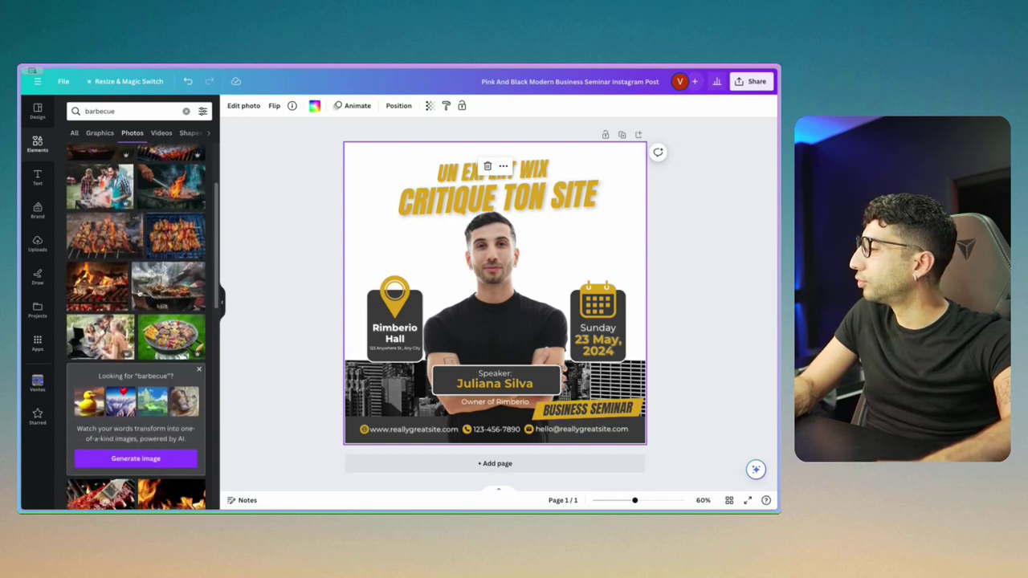
{"action": "scroll", "coordinate": [139, 299], "scroll_direction": "up", "scroll_amount": 2}
{"action": "left_click_drag", "start_coordinate": [169, 268], "coordinate": [353, 381]}
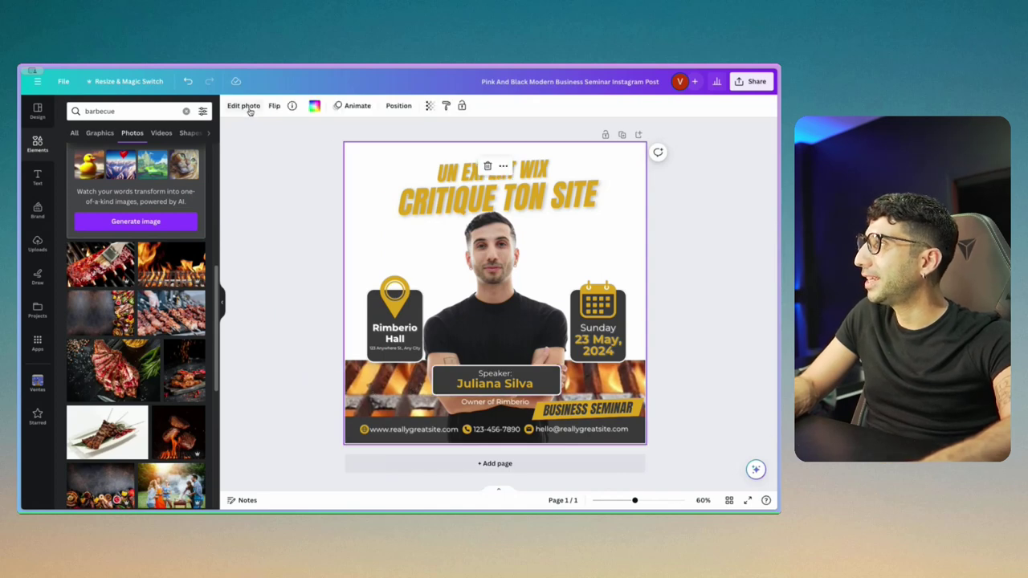
Reposition the flaming grill background photo within its crop so its left part fills the page
{"action": "left_click", "coordinate": [243, 106]}
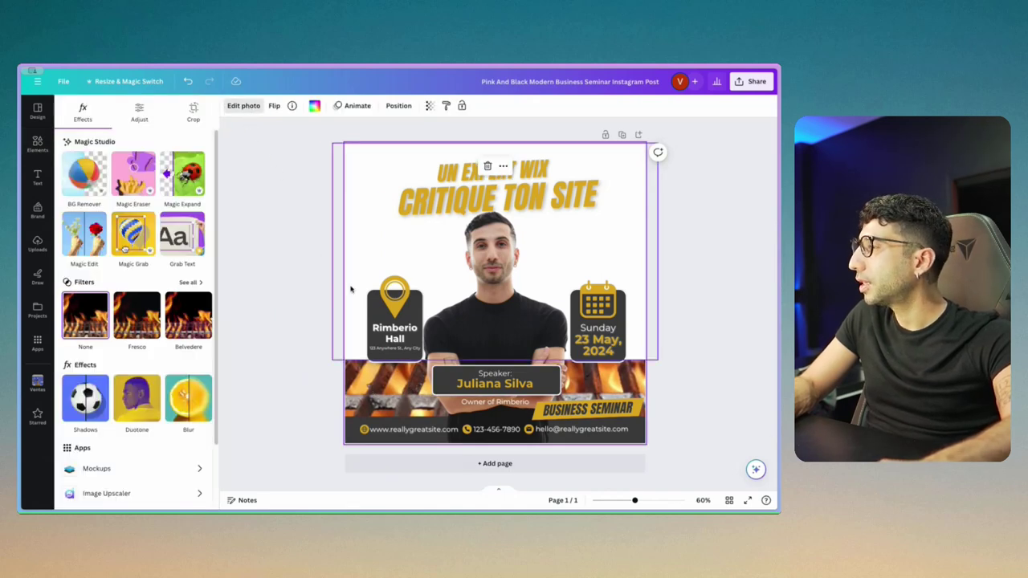
{"action": "left_click", "coordinate": [194, 113]}
{"action": "left_click_drag", "start_coordinate": [459, 290], "coordinate": [570, 406]}
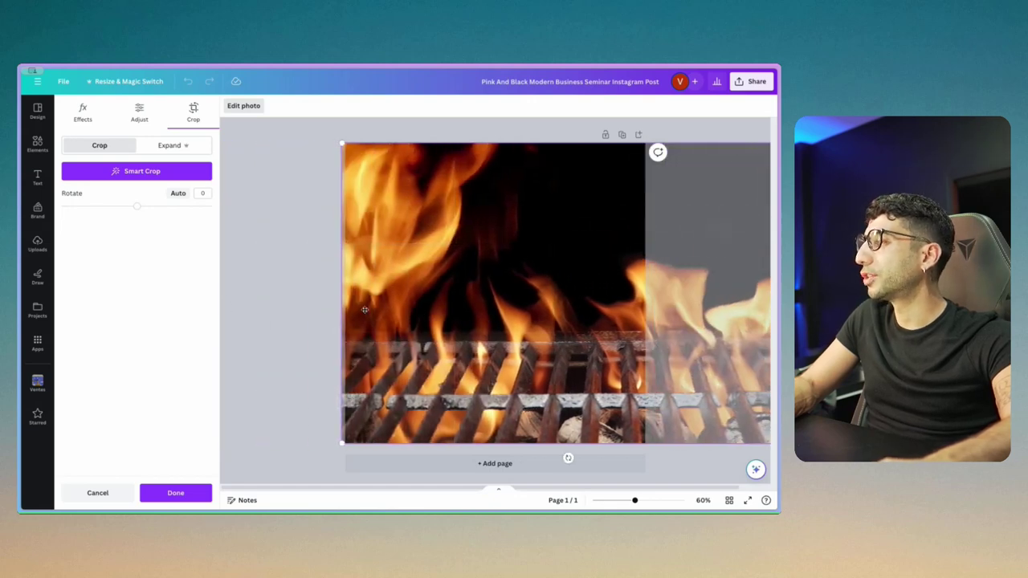
{"action": "left_click", "coordinate": [229, 289]}
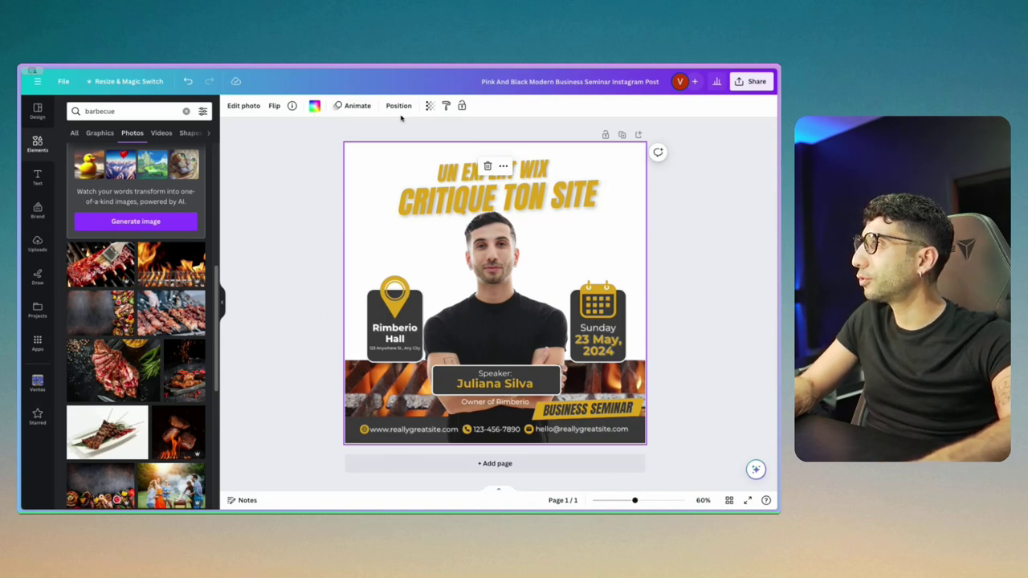
Reduce the grill background photo's Transparency setting to about half of its range
{"action": "left_click", "coordinate": [431, 107]}
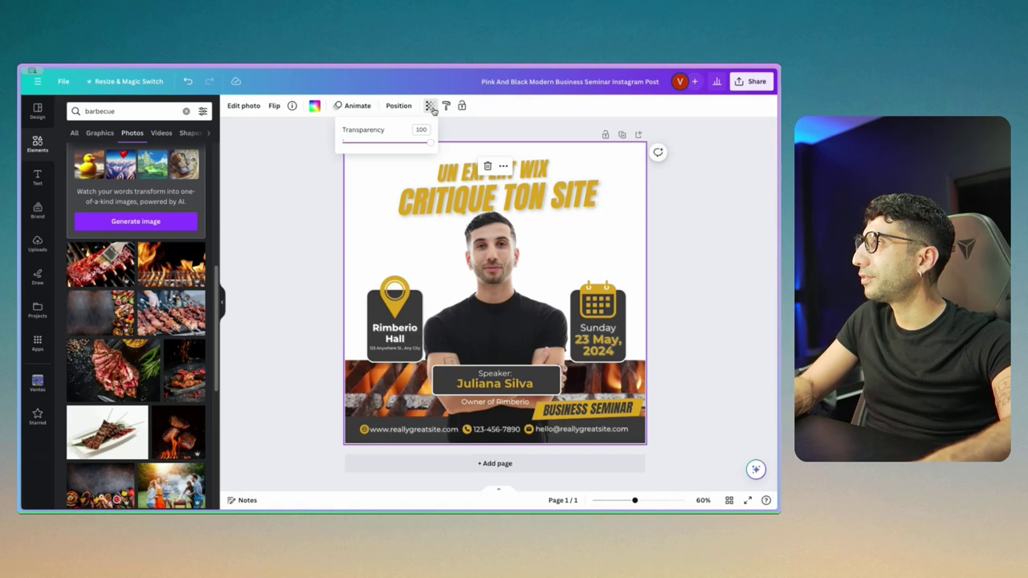
{"action": "left_click_drag", "start_coordinate": [435, 140], "coordinate": [386, 144]}
{"action": "left_click", "coordinate": [654, 285]}
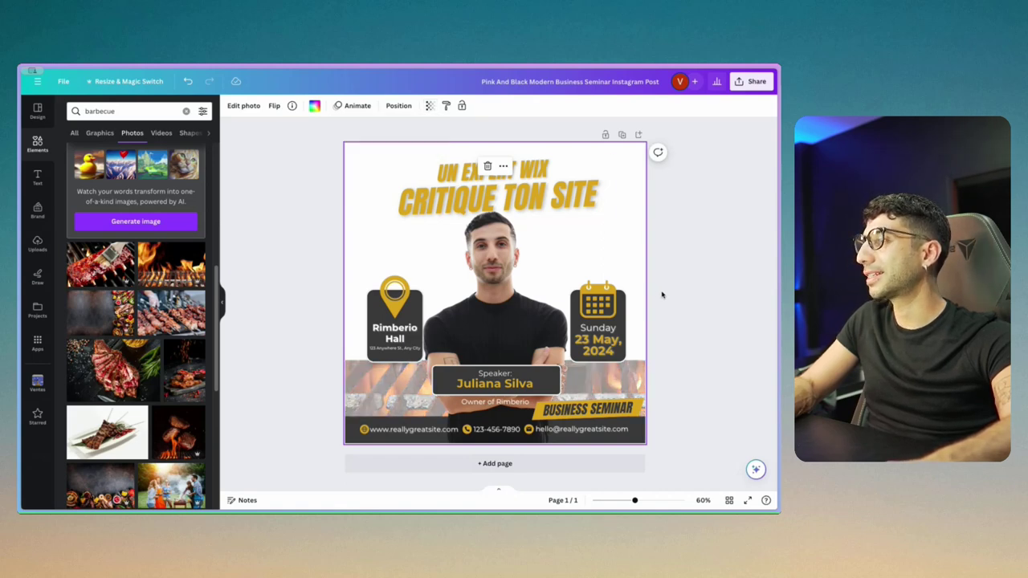
{"action": "left_click", "coordinate": [671, 298]}
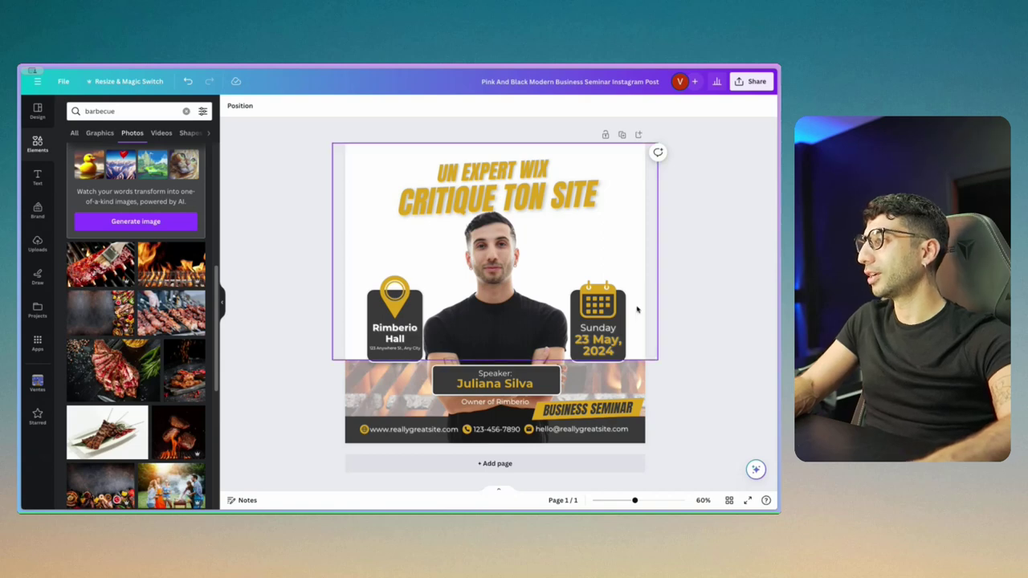
{"action": "left_click", "coordinate": [350, 387]}
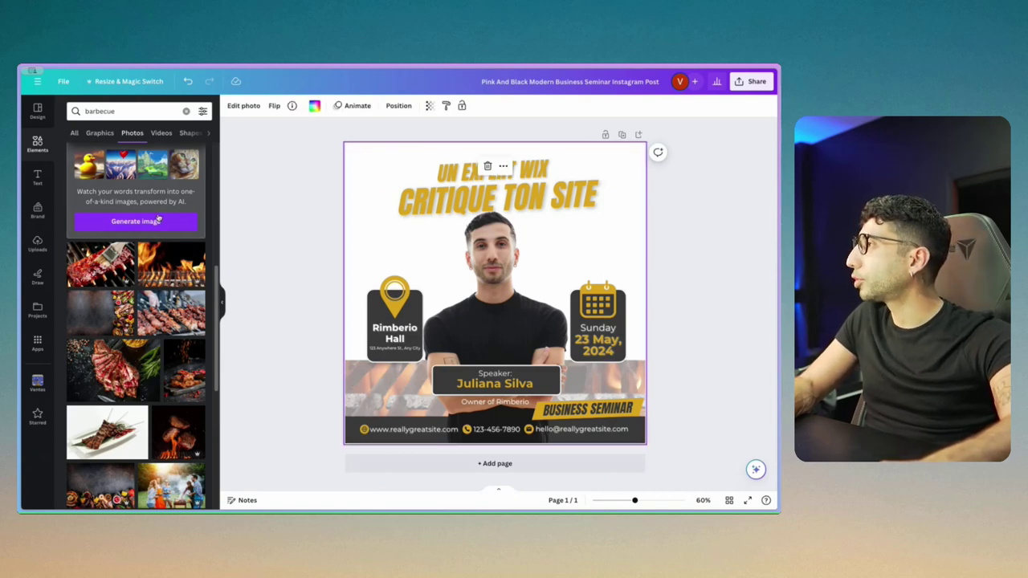
Adjust the grill background photo's white balance, setting both Temperature and Tint to -100
{"action": "left_click", "coordinate": [241, 107]}
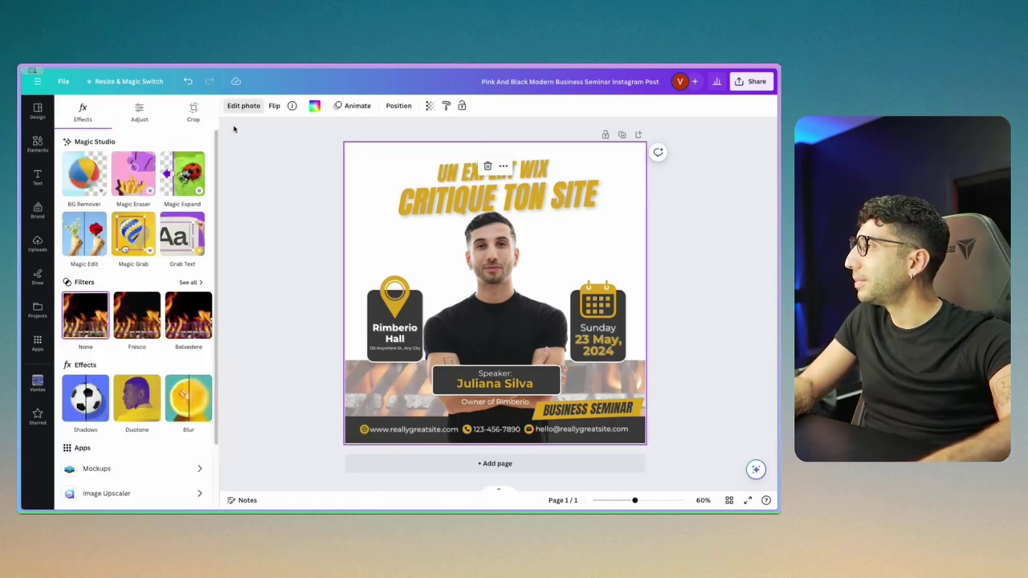
{"action": "left_click", "coordinate": [137, 115]}
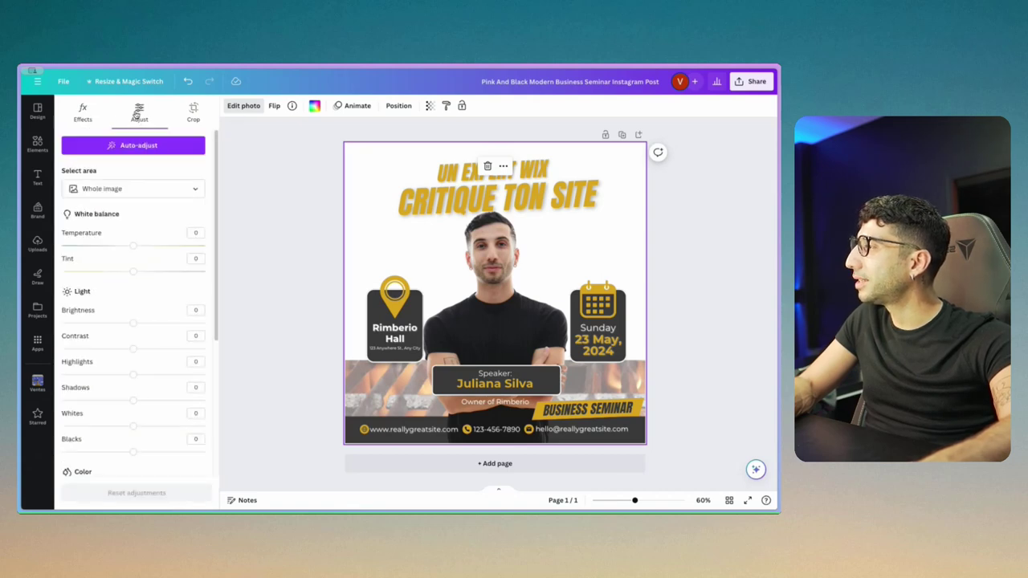
{"action": "left_click_drag", "start_coordinate": [134, 246], "coordinate": [107, 248]}
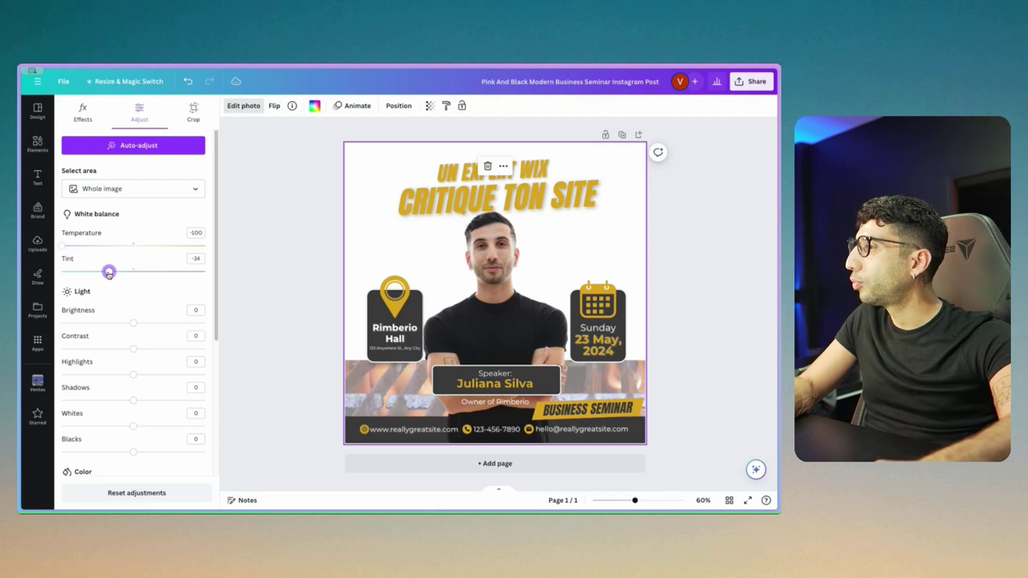
{"action": "left_click_drag", "start_coordinate": [196, 270], "coordinate": [18, 272]}
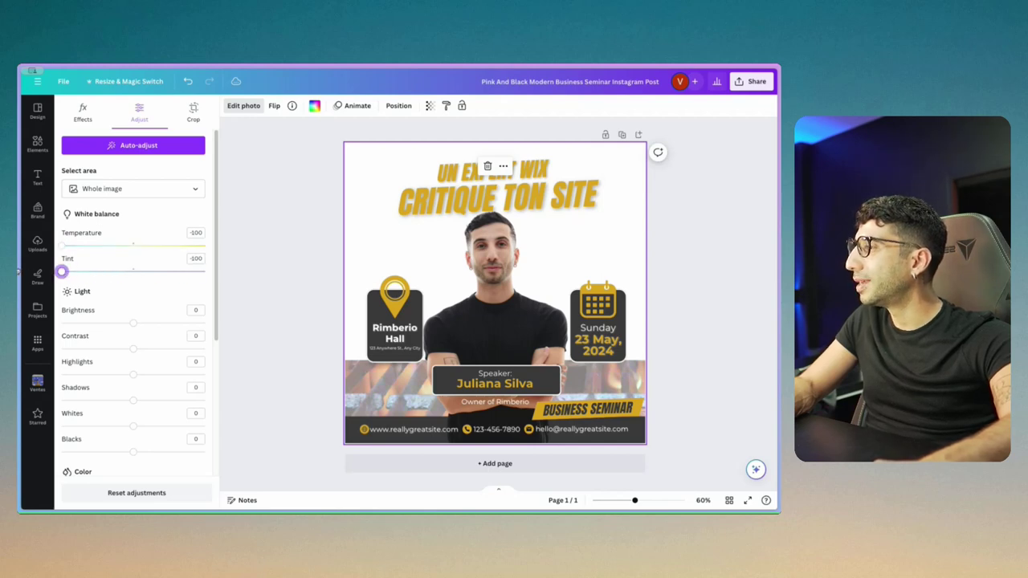
{"action": "left_click", "coordinate": [275, 357]}
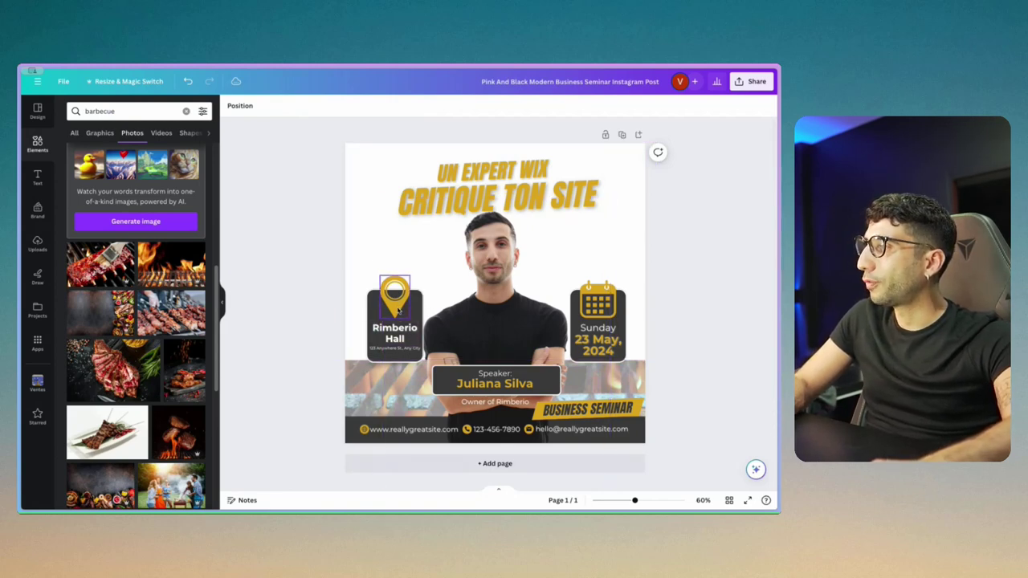
Delete the location pin icon from the venue card and put a duplicate of the calendar icon in its place
{"action": "left_click", "coordinate": [406, 335]}
{"action": "key", "text": "Delete"}
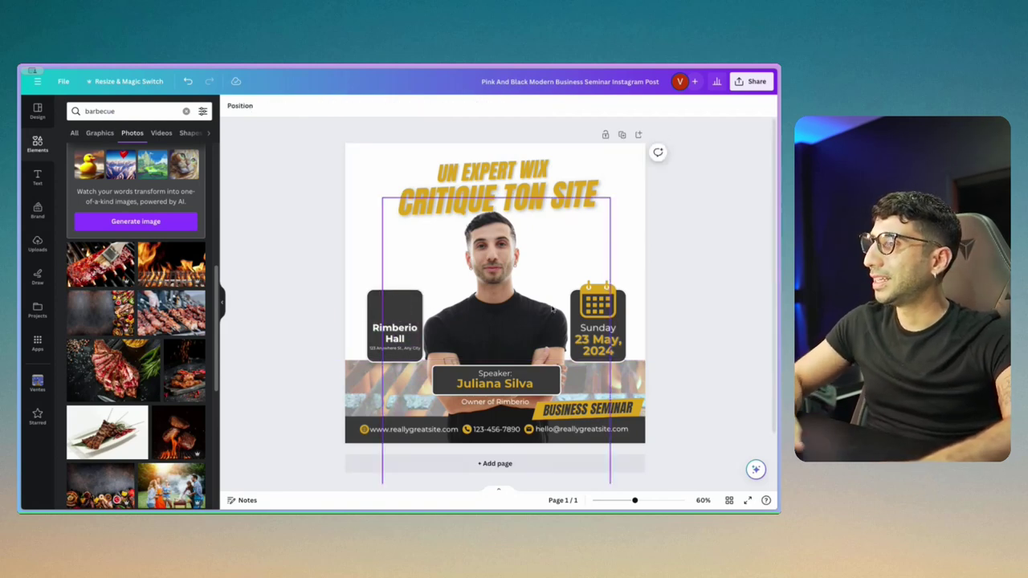
{"action": "right_click", "coordinate": [601, 297]}
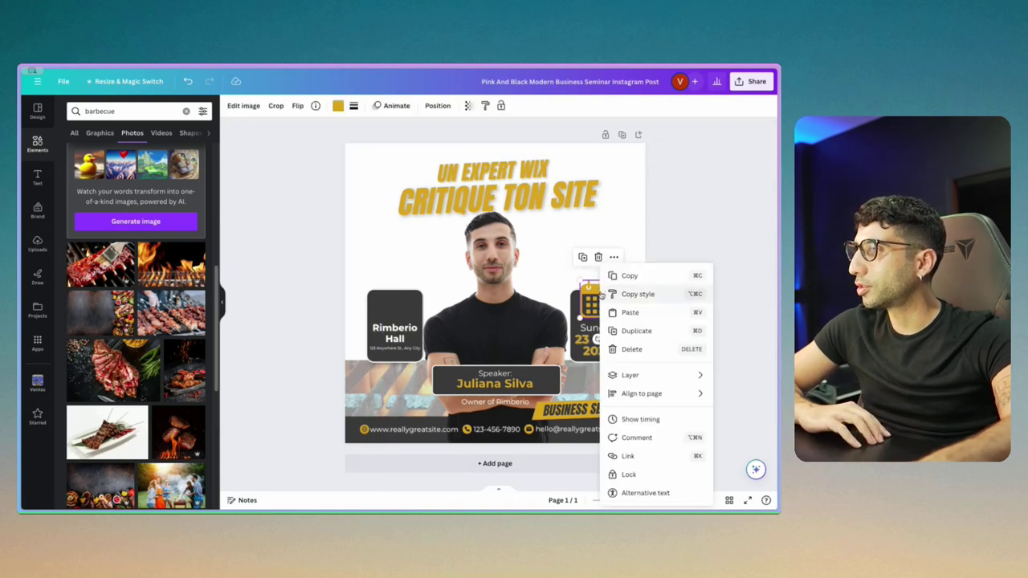
{"action": "left_click", "coordinate": [634, 331]}
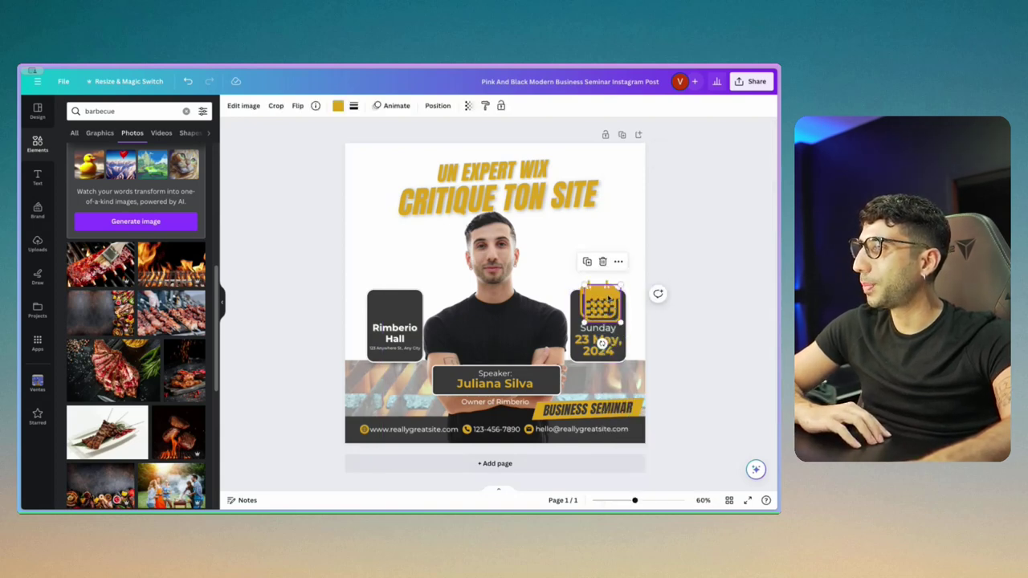
{"action": "left_click_drag", "start_coordinate": [608, 298], "coordinate": [406, 291]}
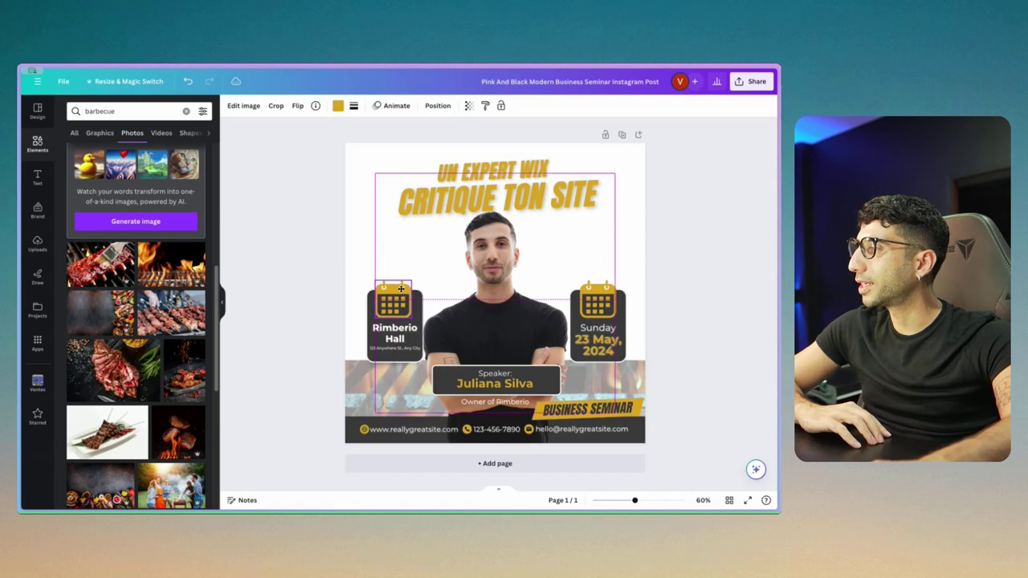
{"action": "left_click", "coordinate": [402, 289]}
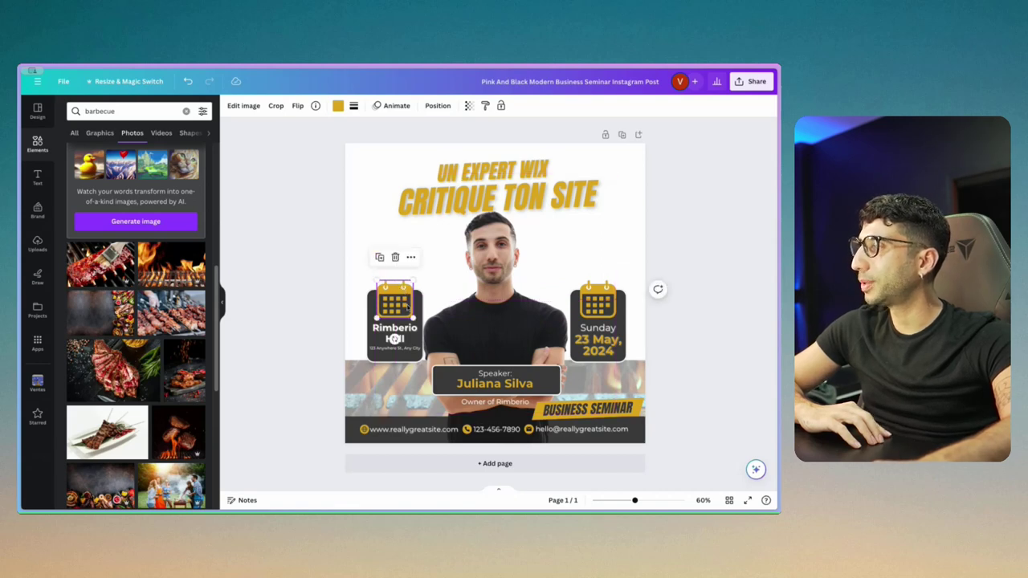
Delete the venue name and address text, and place a duplicate of the "Sunday 23 May, 2024" text on that card
{"action": "left_click", "coordinate": [405, 337]}
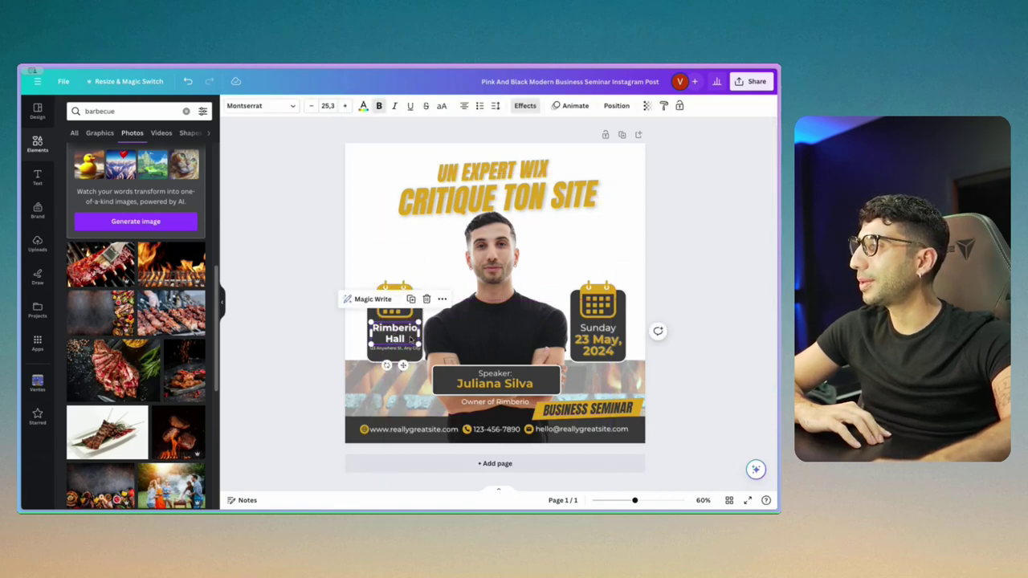
{"action": "key", "text": "Delete"}
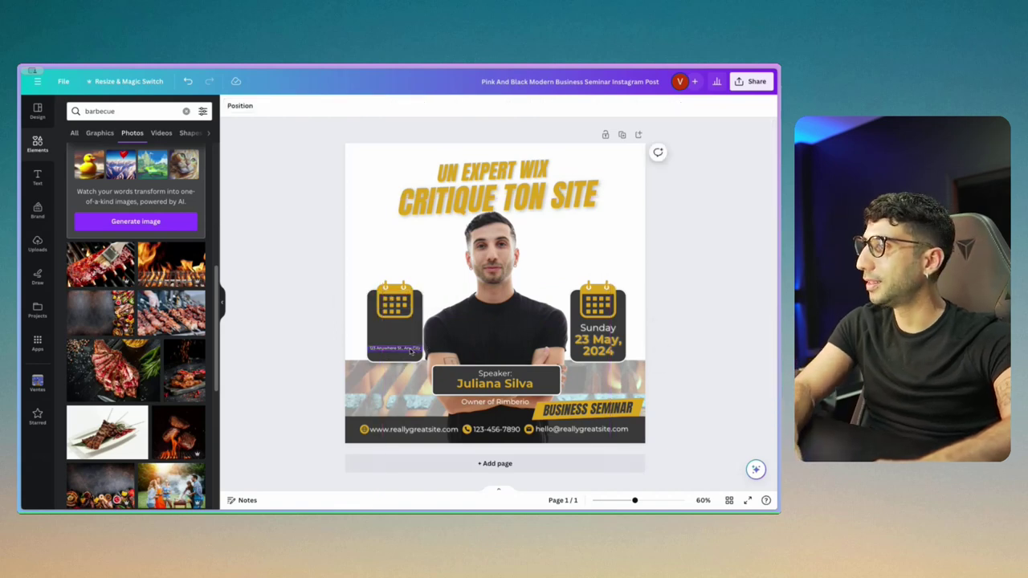
{"action": "left_click", "coordinate": [607, 337]}
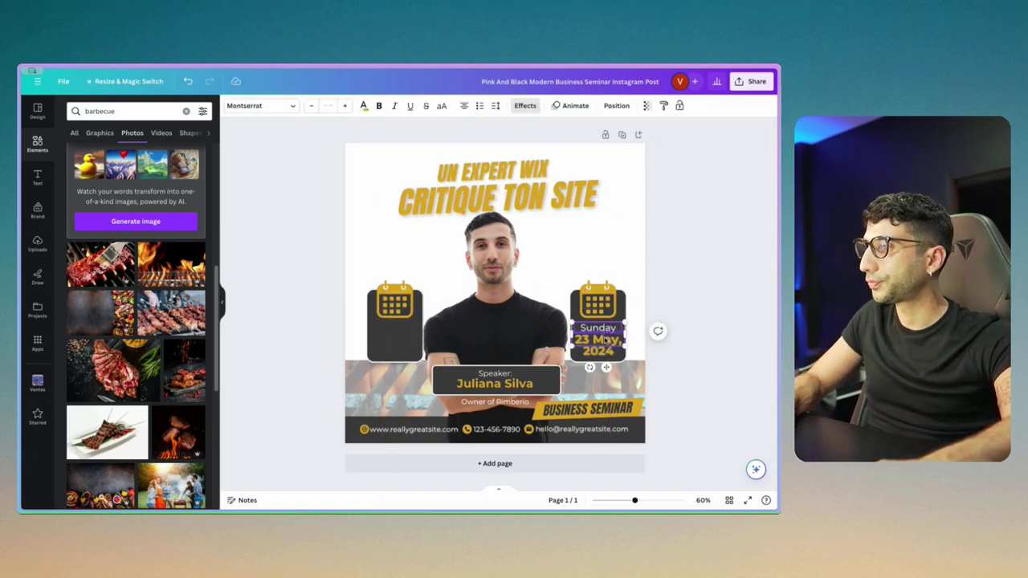
{"action": "double_click", "coordinate": [603, 351]}
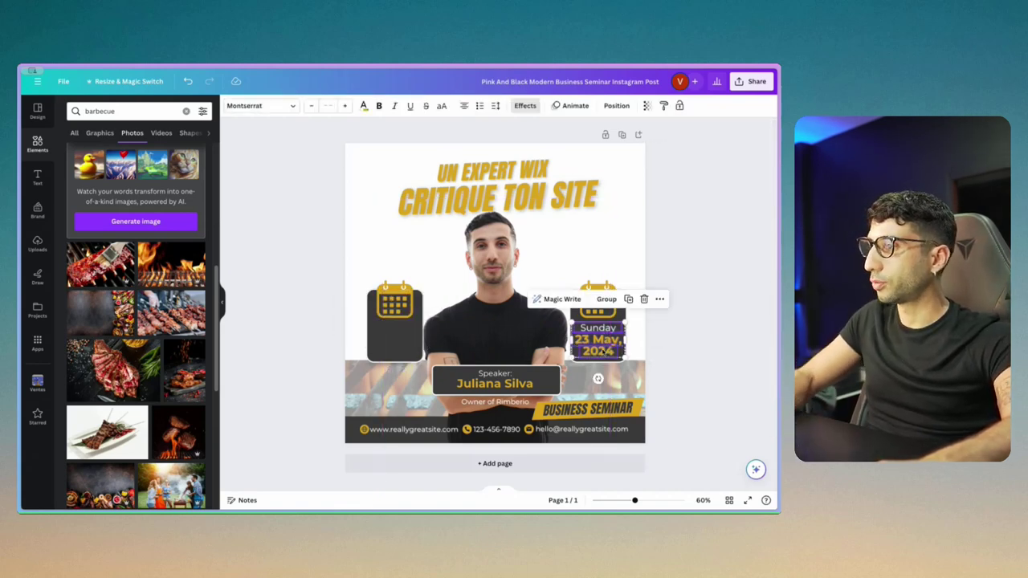
{"action": "left_click", "coordinate": [628, 298]}
{"action": "left_click_drag", "start_coordinate": [609, 346], "coordinate": [400, 338]}
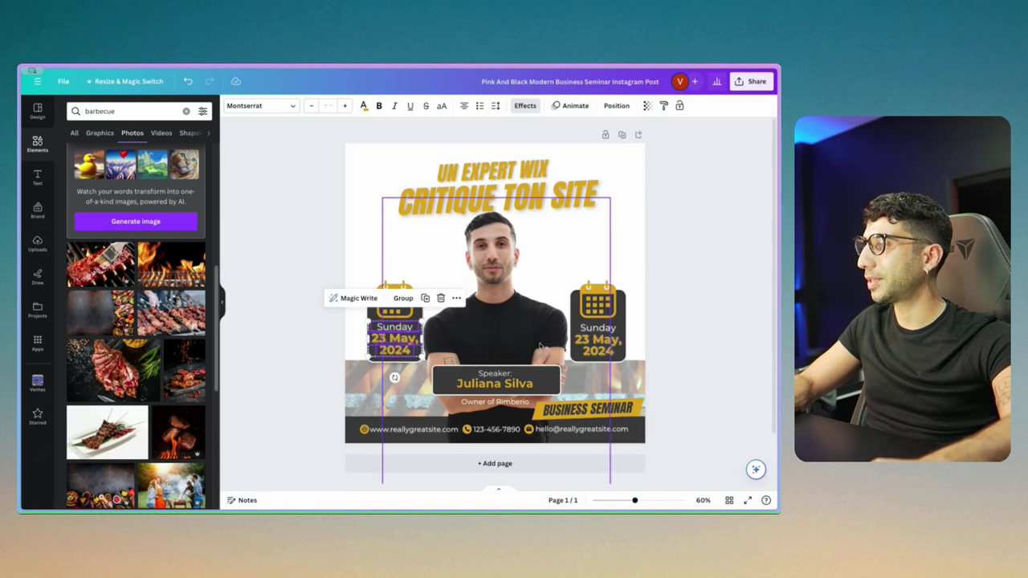
{"action": "left_click", "coordinate": [709, 356]}
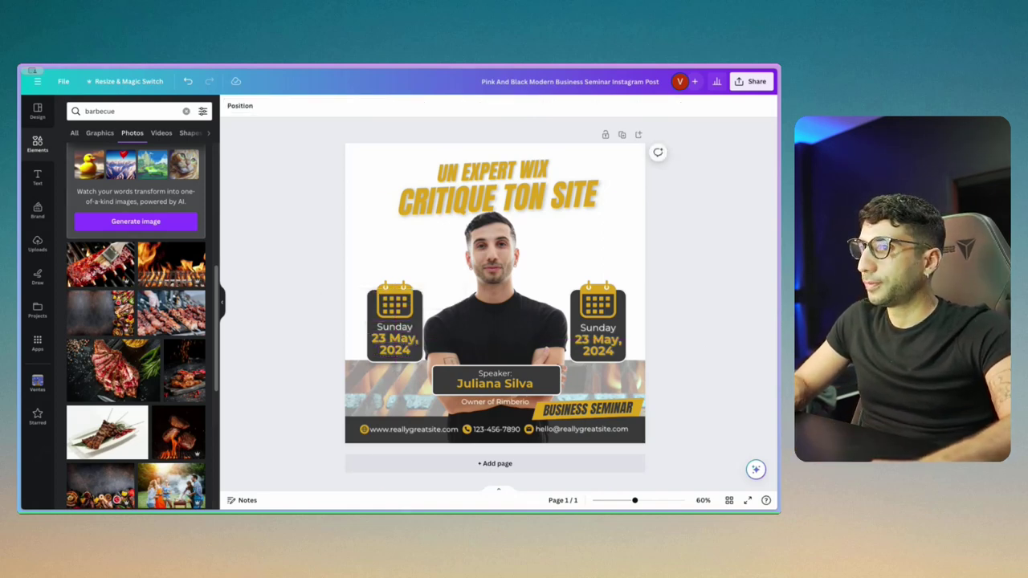
Remove the white block covering the upper part of the background and recolour the page with the Gold strong brand palette
{"action": "left_click", "coordinate": [510, 291]}
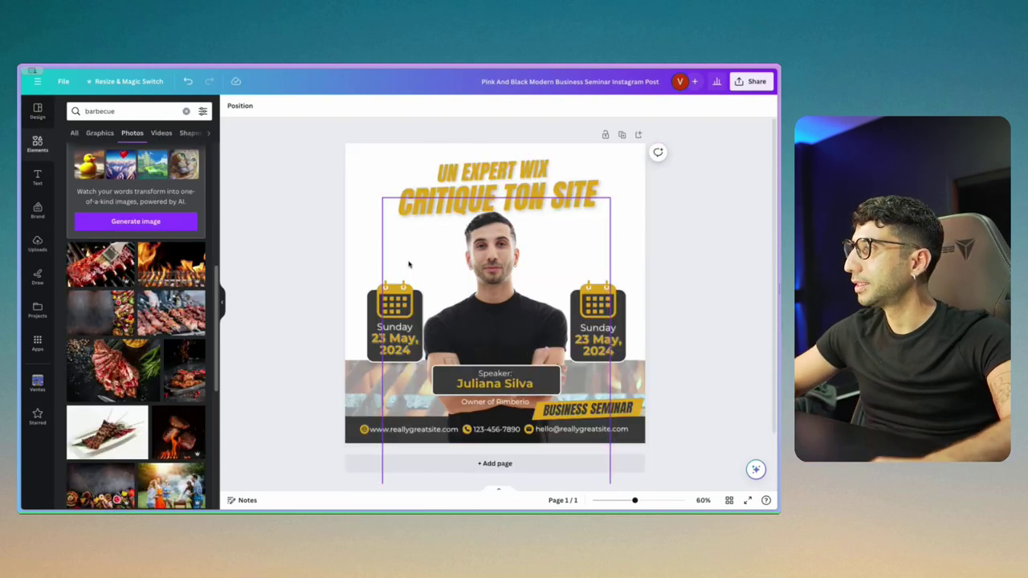
{"action": "left_click", "coordinate": [360, 230]}
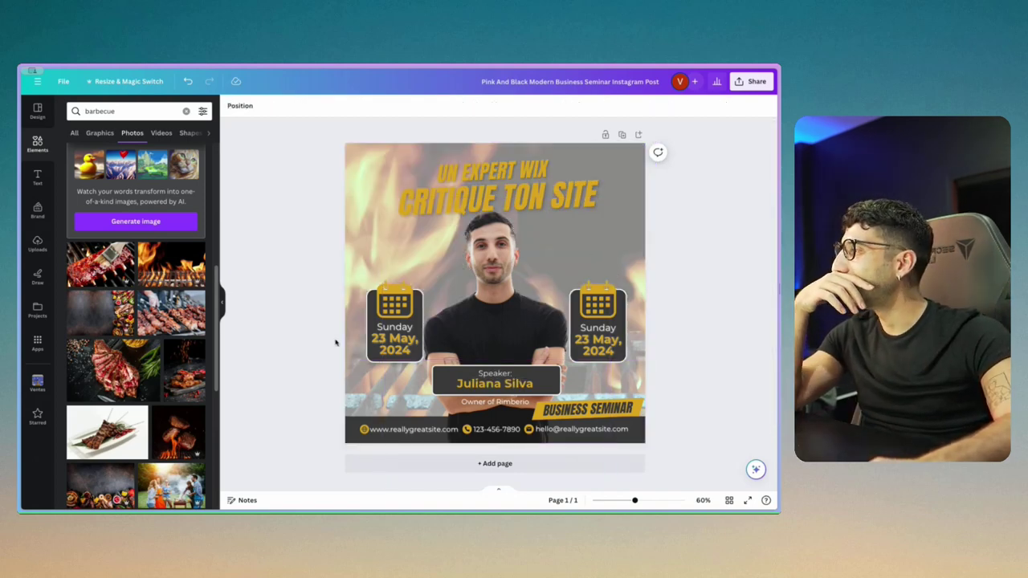
{"action": "left_click", "coordinate": [38, 213]}
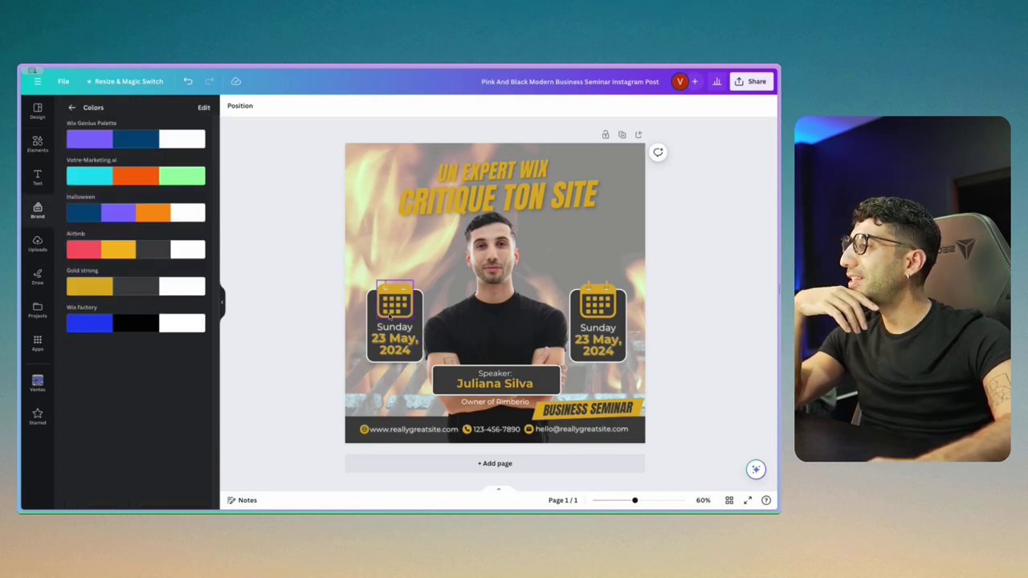
{"action": "left_click", "coordinate": [158, 295]}
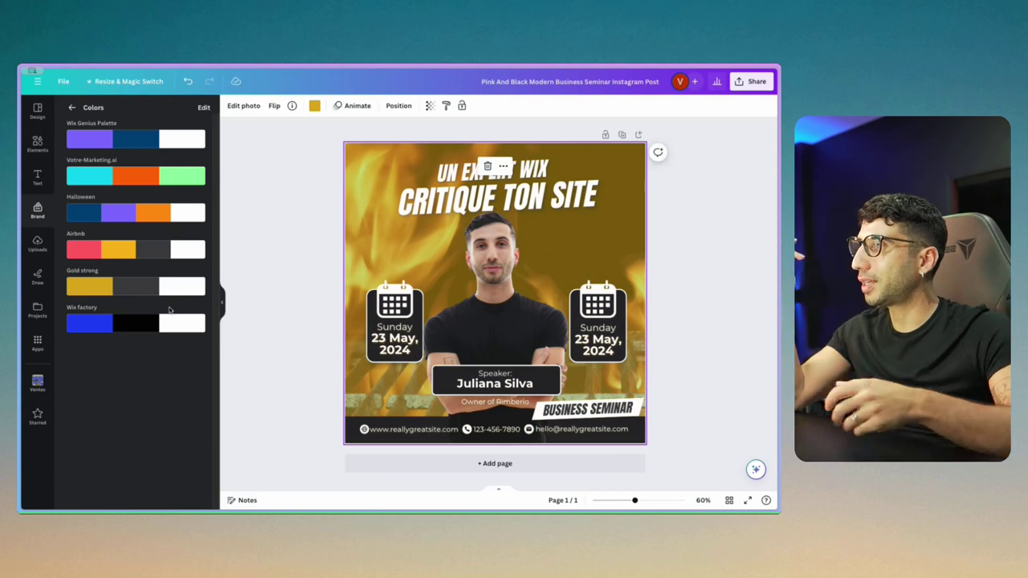
Enlarge the speaker photo slightly so the head overlaps the headline, and align the photo to the page's horizontal centre
{"action": "left_click", "coordinate": [511, 312]}
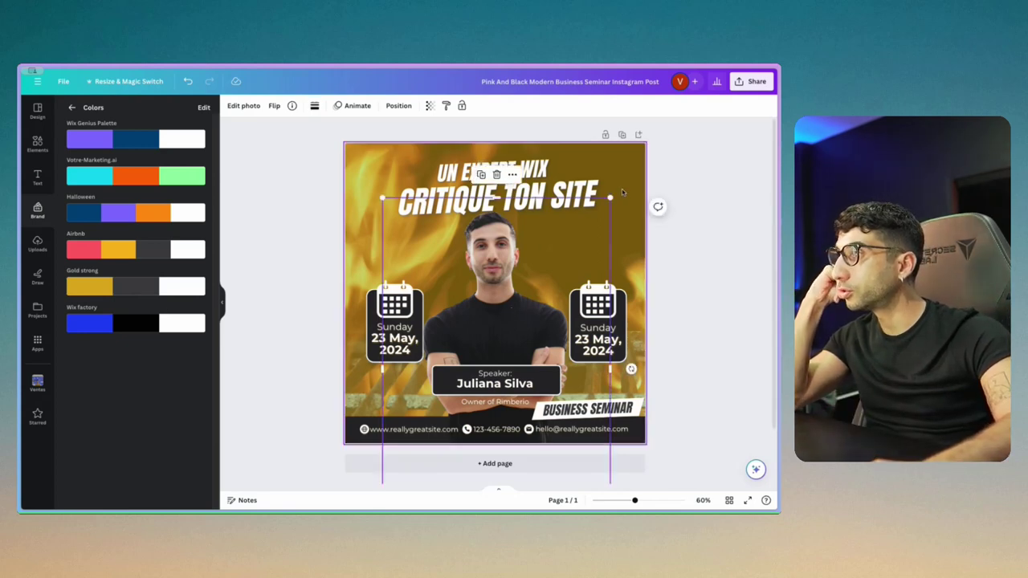
{"action": "left_click_drag", "start_coordinate": [611, 197], "coordinate": [625, 182]}
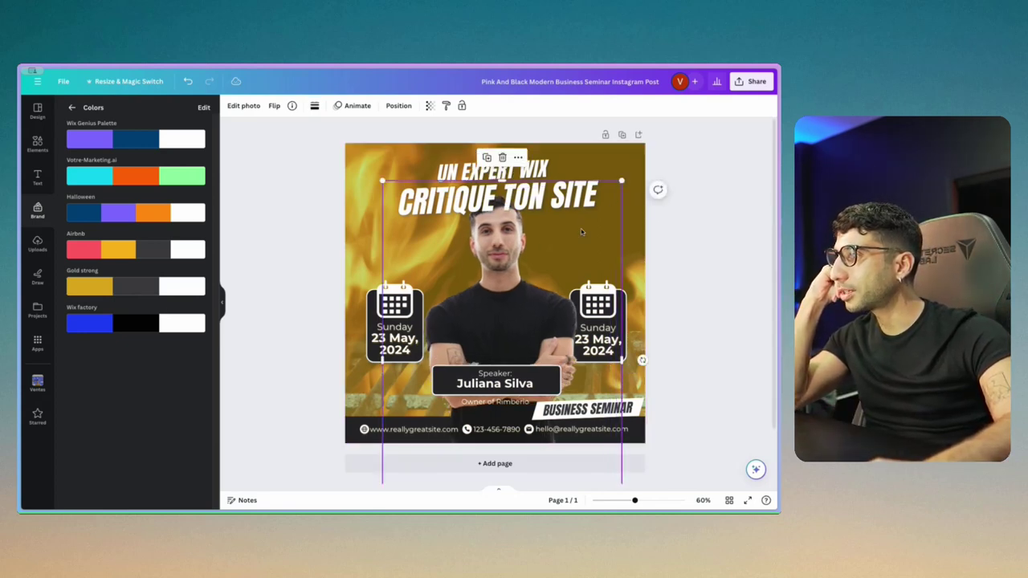
{"action": "right_click", "coordinate": [496, 310]}
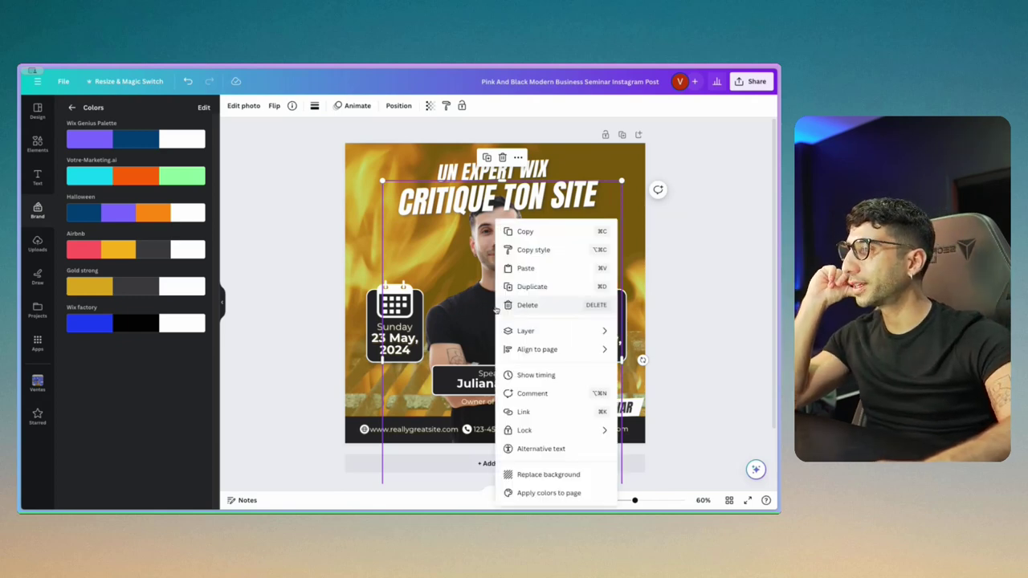
{"action": "mouse_move", "coordinate": [551, 349]}
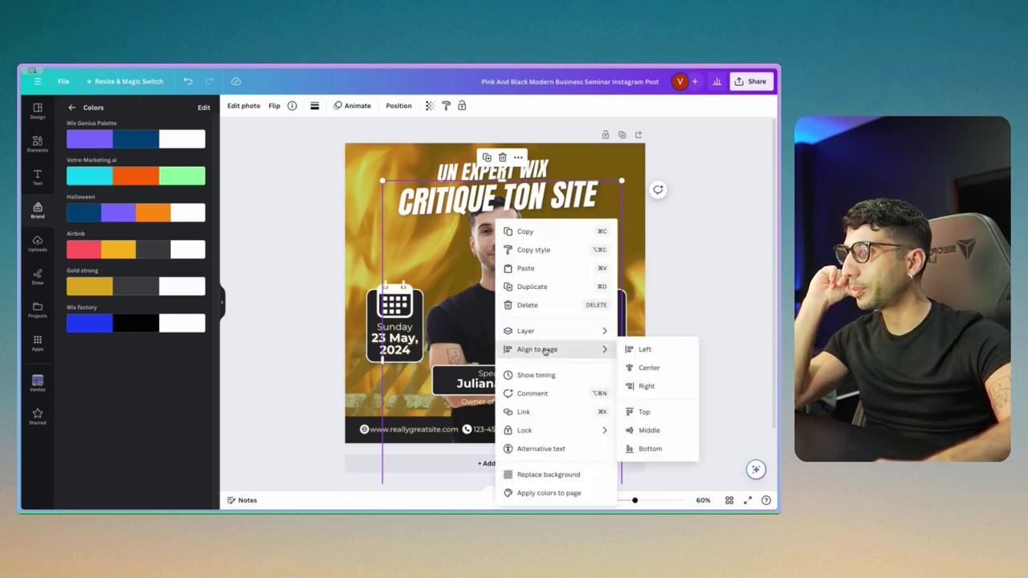
{"action": "left_click", "coordinate": [643, 367]}
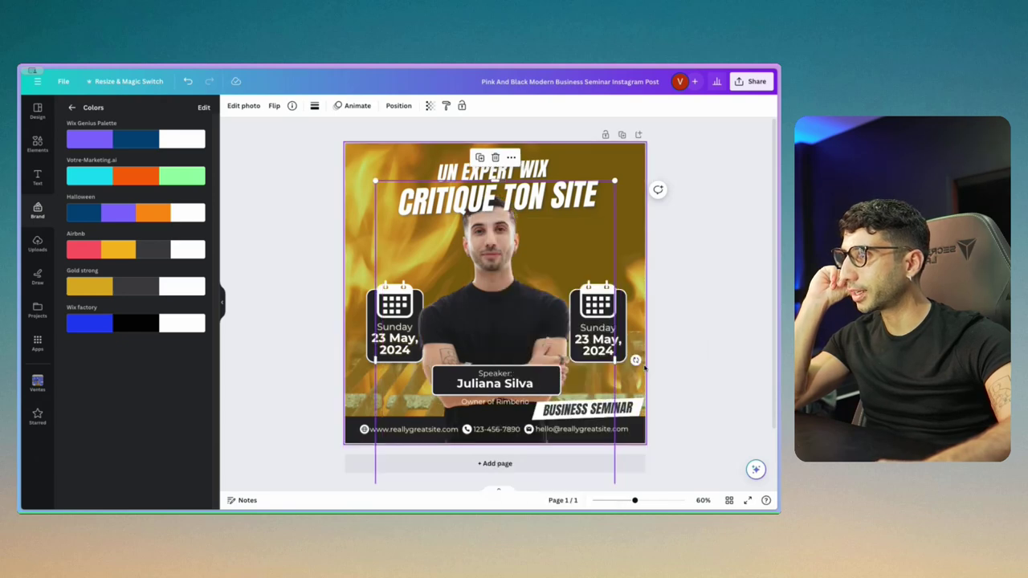
{"action": "left_click", "coordinate": [743, 299]}
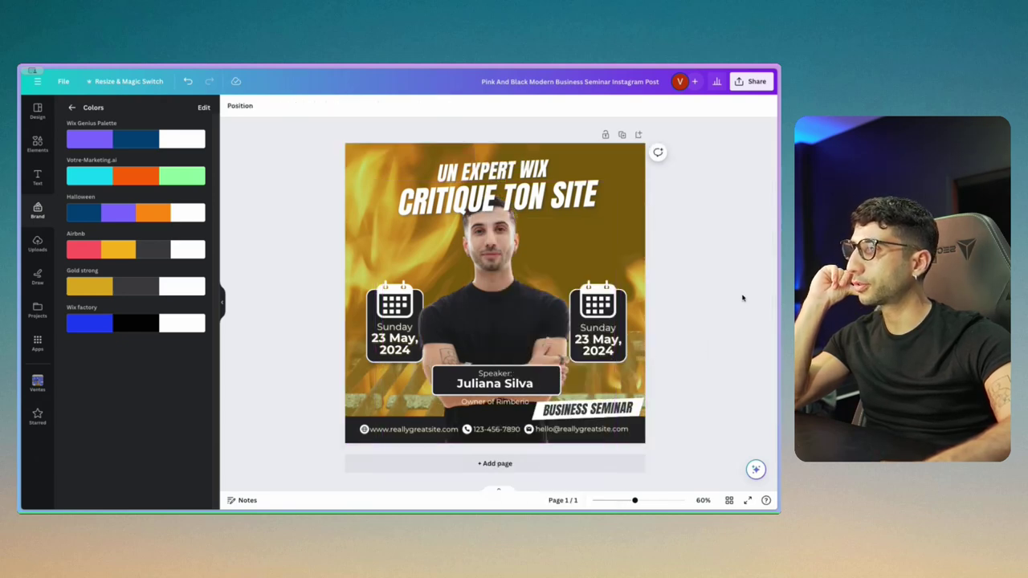
Replace the name under "Speaker:" with the new speaker's first name
{"action": "left_click", "coordinate": [530, 383]}
{"action": "left_click", "coordinate": [537, 383]}
{"action": "type", "text": "Victor"}
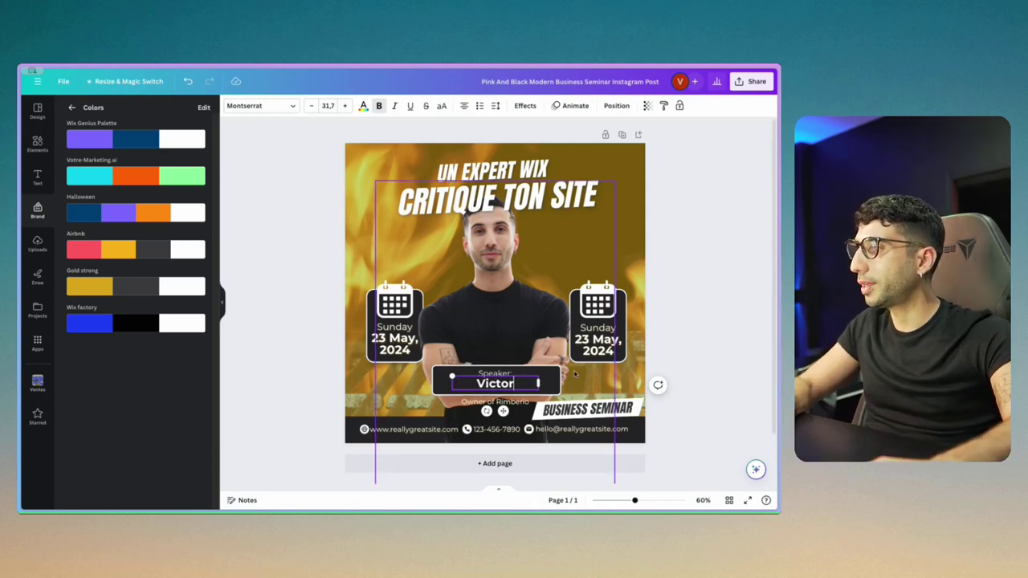
{"action": "left_click", "coordinate": [719, 337]}
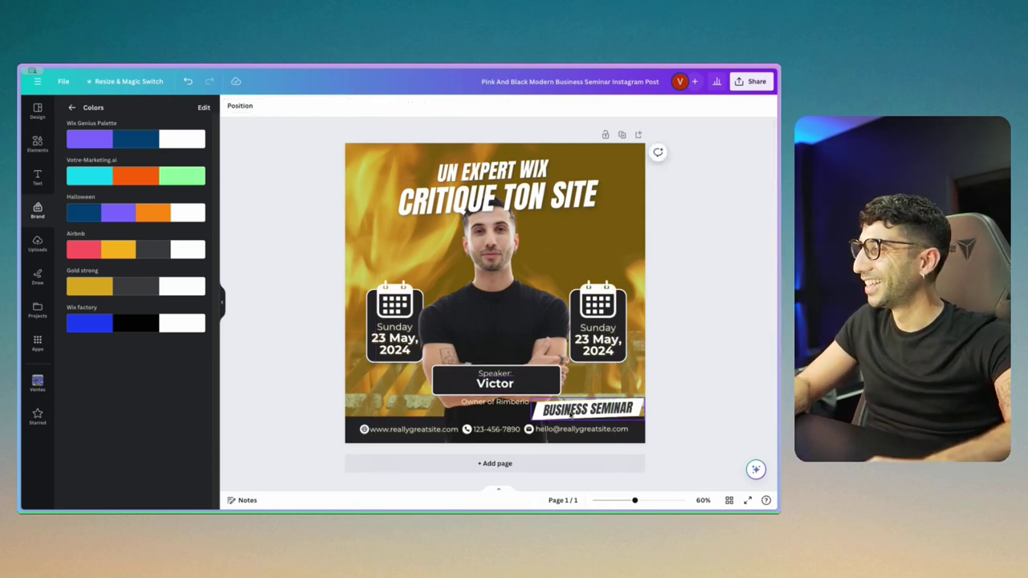
Delete the website, phone and e-mail texts and their three icons from the dark footer bar
{"action": "left_click", "coordinate": [557, 429]}
{"action": "key", "text": "Delete"}
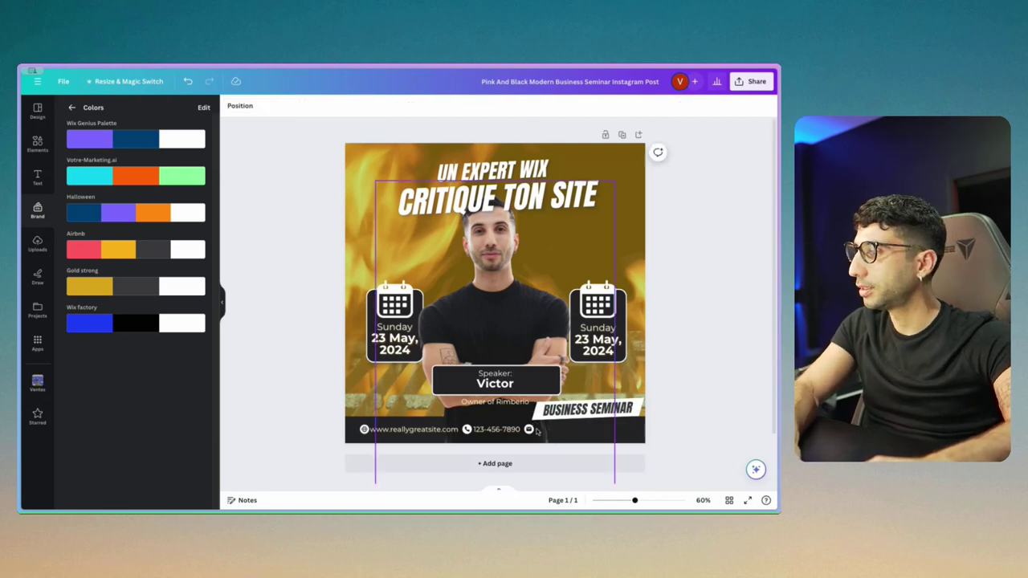
{"action": "left_click", "coordinate": [529, 429]}
{"action": "key", "text": "Delete"}
{"action": "left_click", "coordinate": [480, 428]}
{"action": "key", "text": "Delete"}
{"action": "left_click", "coordinate": [418, 428]}
{"action": "key", "text": "Delete"}
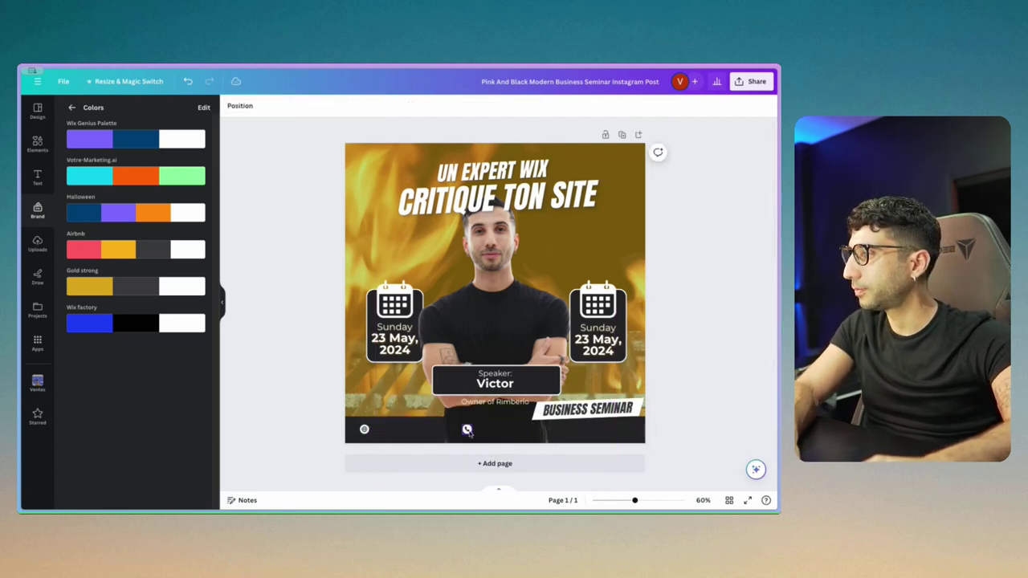
{"action": "left_click", "coordinate": [467, 429]}
{"action": "key", "text": "Delete"}
{"action": "left_click", "coordinate": [363, 431]}
{"action": "key", "text": "Delete"}
Delete the dark footer bar and the "Owner of Rimberio" line below the speaker's name
{"action": "left_click", "coordinate": [382, 434]}
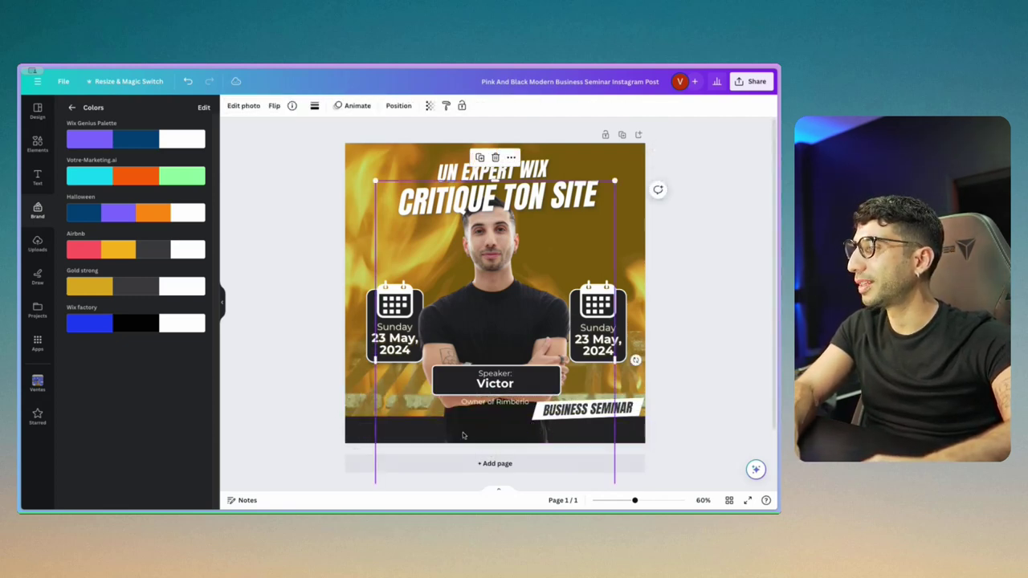
{"action": "left_click", "coordinate": [414, 432]}
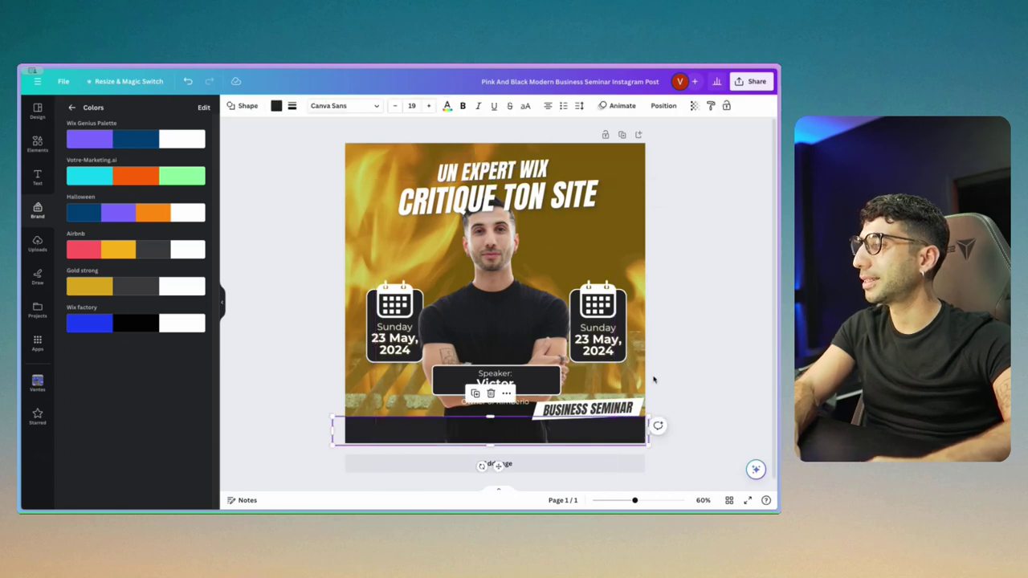
{"action": "key", "text": "Delete"}
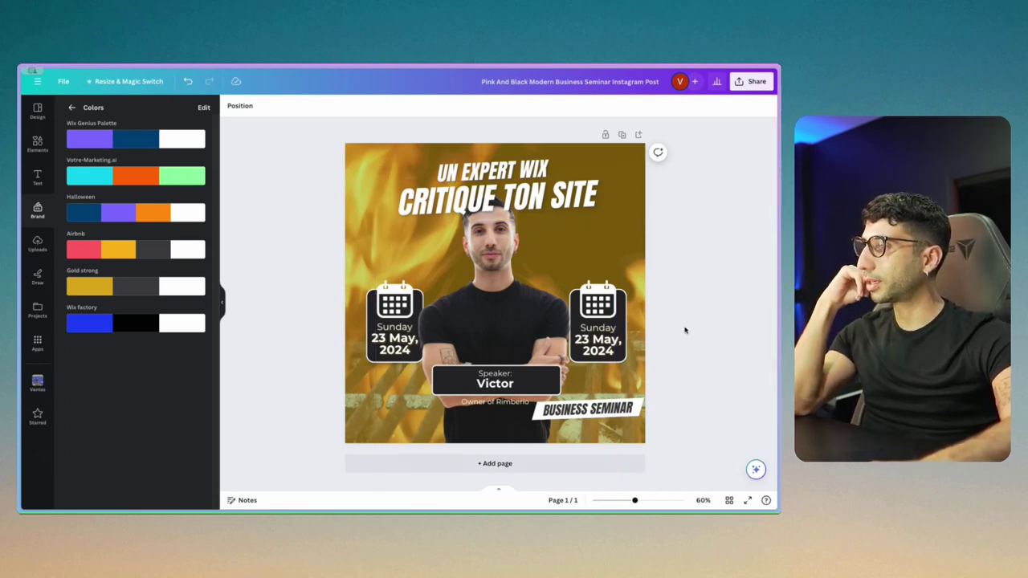
{"action": "double_click", "coordinate": [512, 405]}
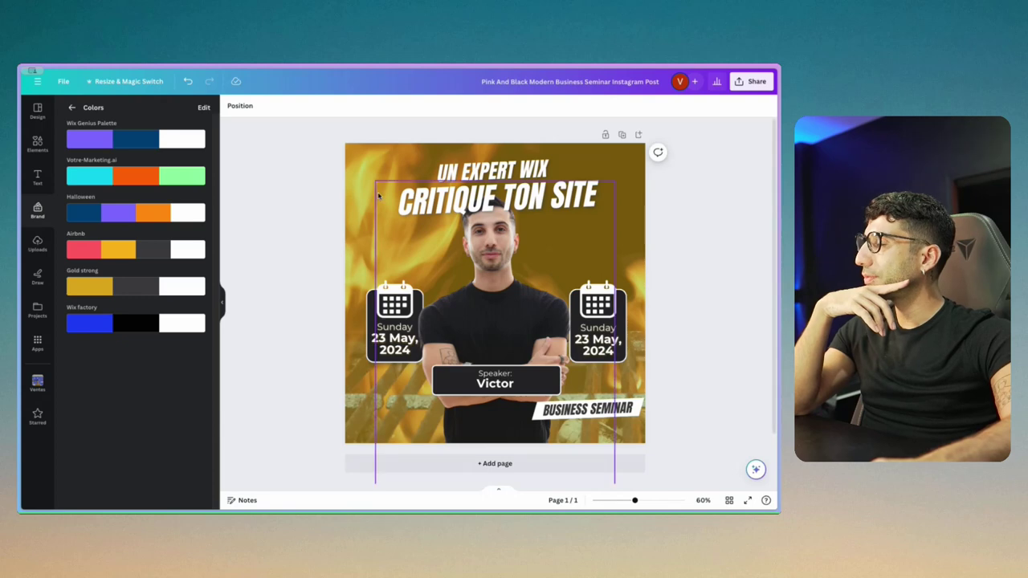
Start a Magic Edit on the speaker photo, brush over the spot beside the ear and continue to the edit description
{"action": "left_click", "coordinate": [71, 107]}
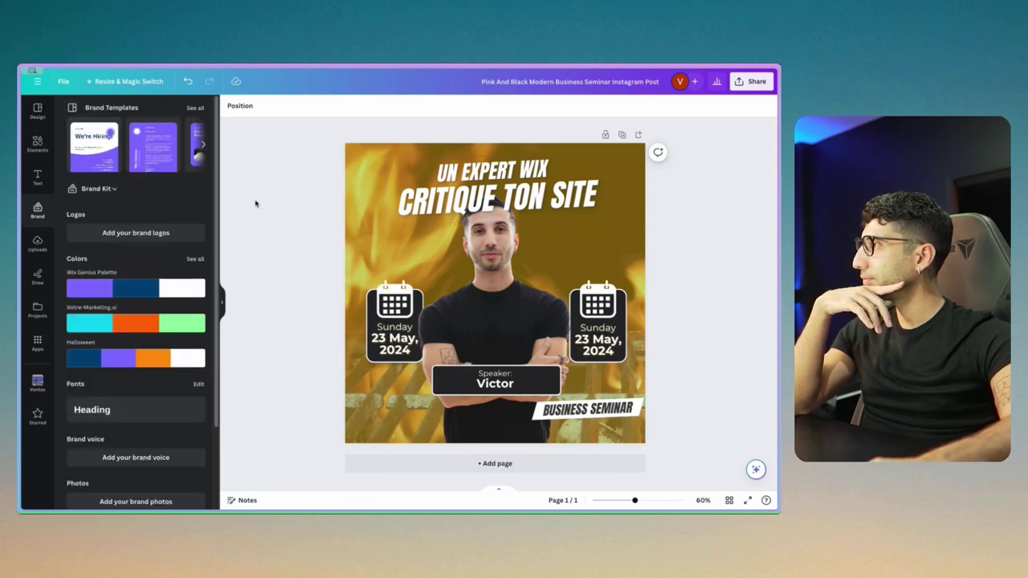
{"action": "left_click", "coordinate": [503, 268]}
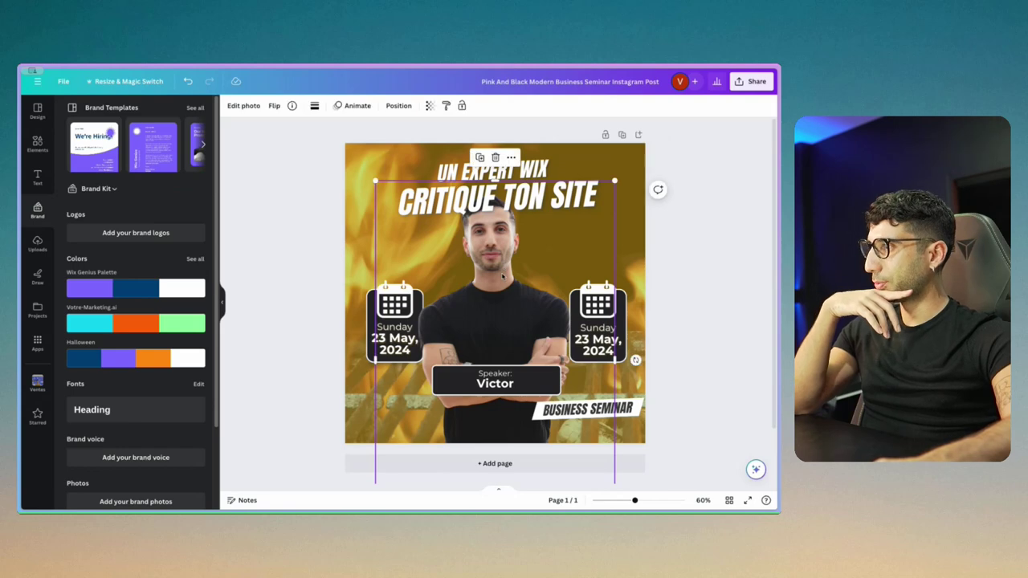
{"action": "left_click", "coordinate": [243, 107]}
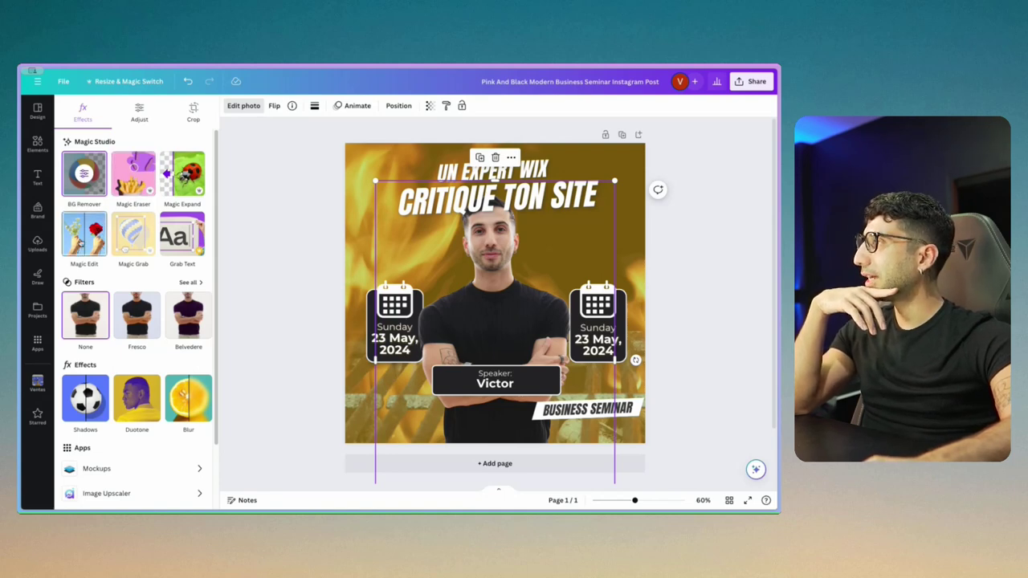
{"action": "left_click", "coordinate": [90, 233]}
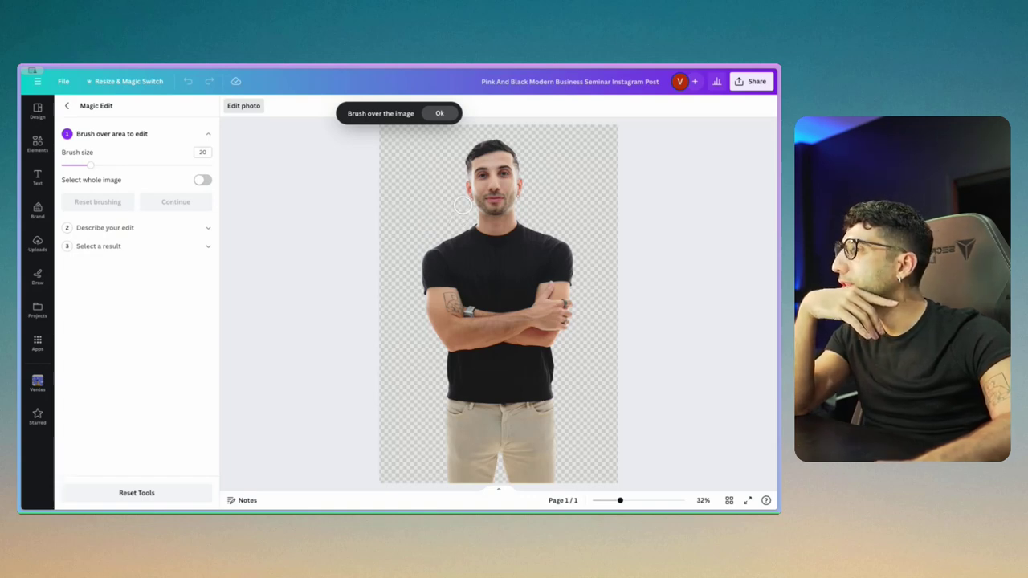
{"action": "left_click", "coordinate": [469, 202]}
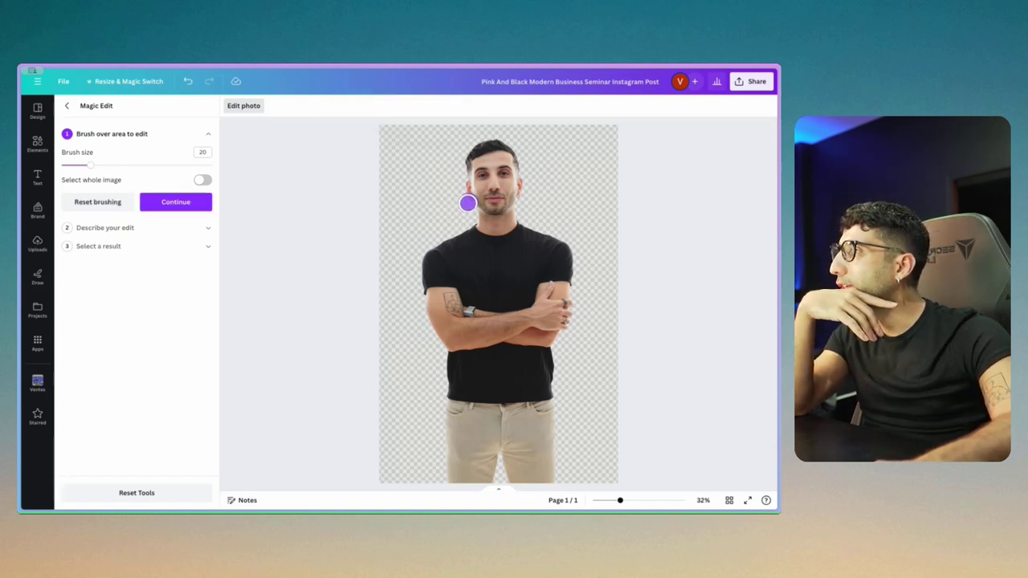
{"action": "left_click", "coordinate": [169, 203]}
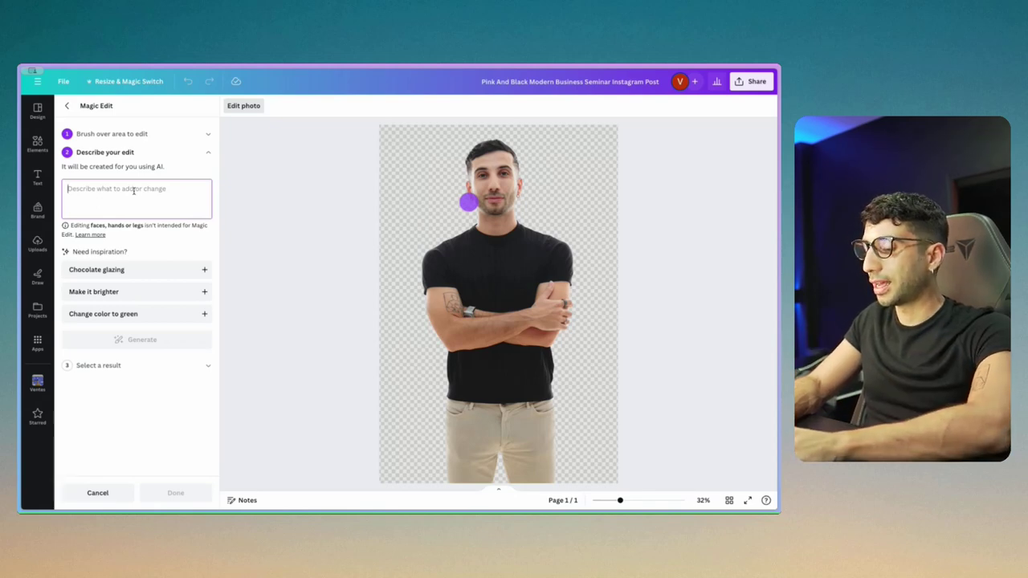
Generate a Magic Edit described as "add a ear ring" and apply the result with the pair of yellow-stone earrings
{"action": "type", "text": "add"}
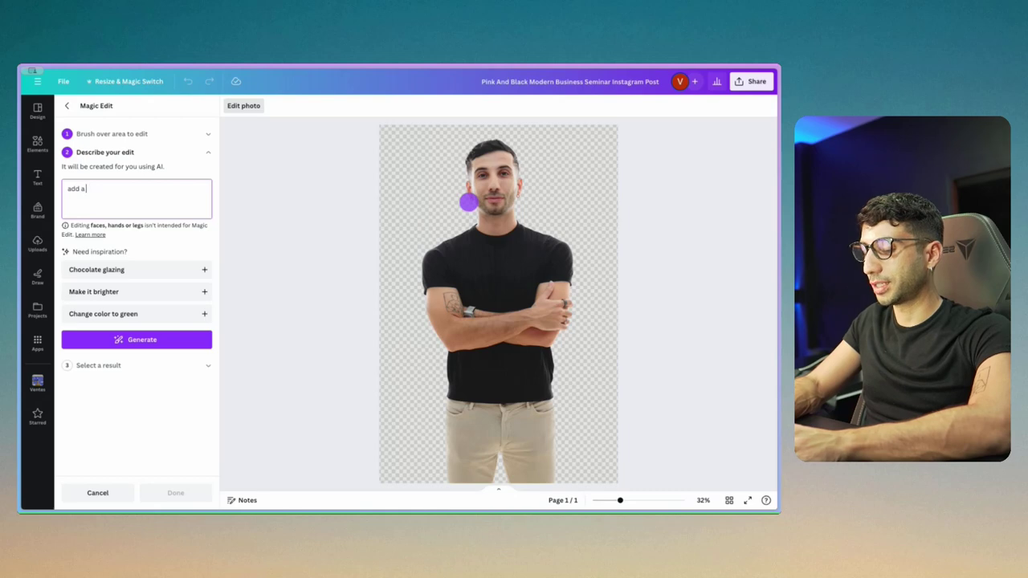
{"action": "type", "text": "a"}
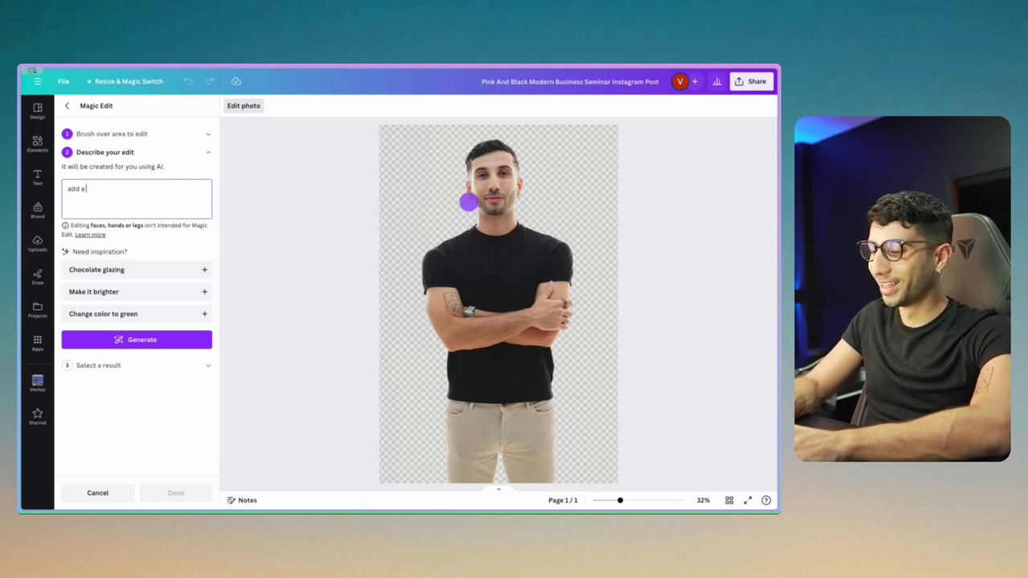
{"action": "type", "text": " ear ring"}
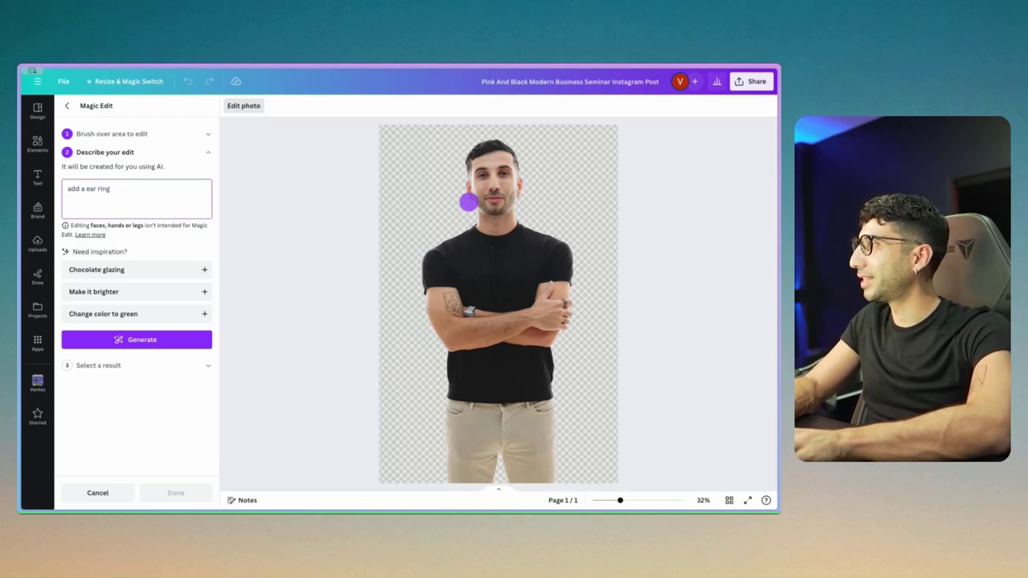
{"action": "left_click", "coordinate": [137, 340]}
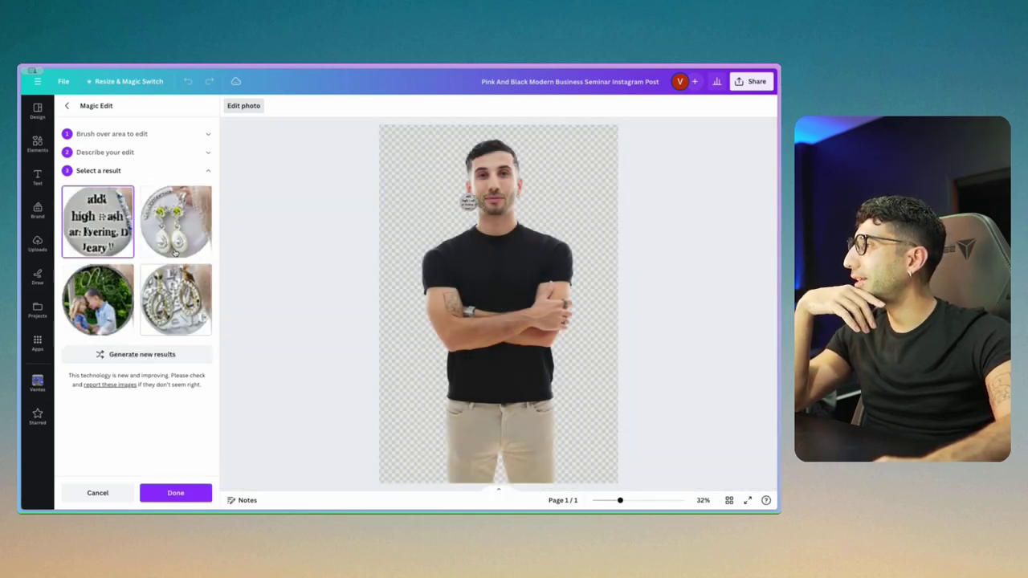
{"action": "left_click", "coordinate": [176, 241]}
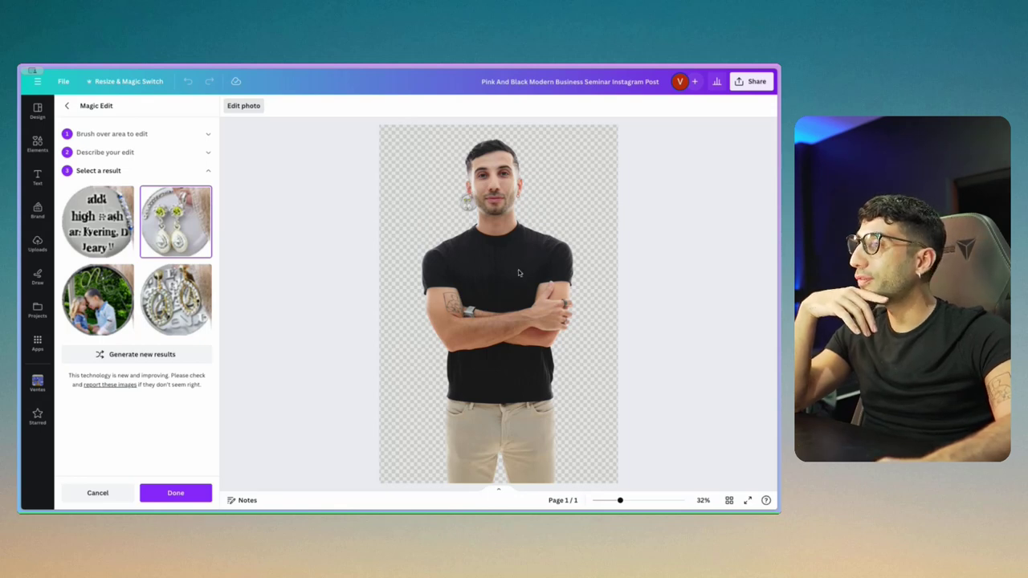
{"action": "left_click", "coordinate": [176, 493]}
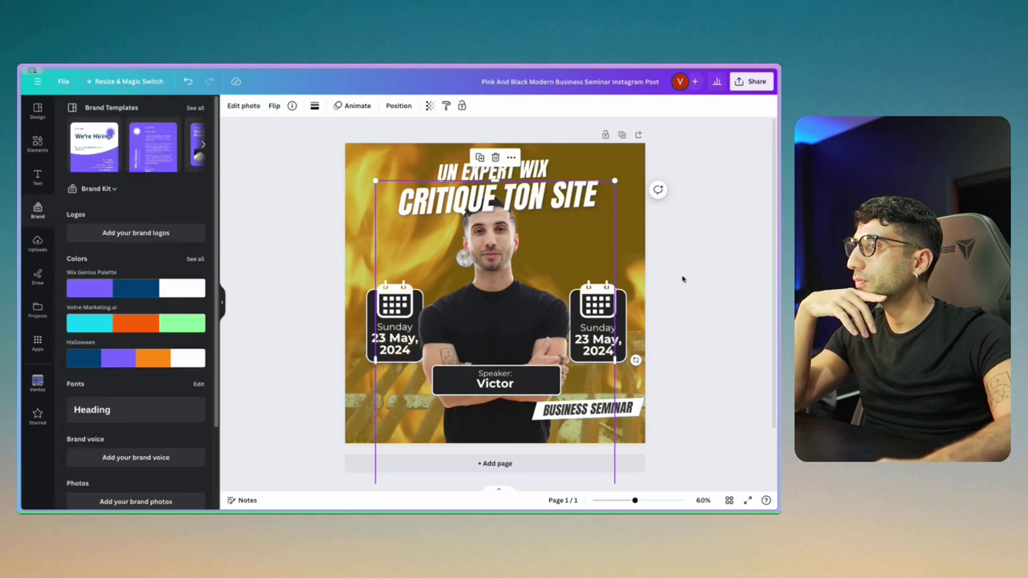
Undo the Magic Edit on the speaker photo and clear the selection
{"action": "left_click", "coordinate": [627, 248]}
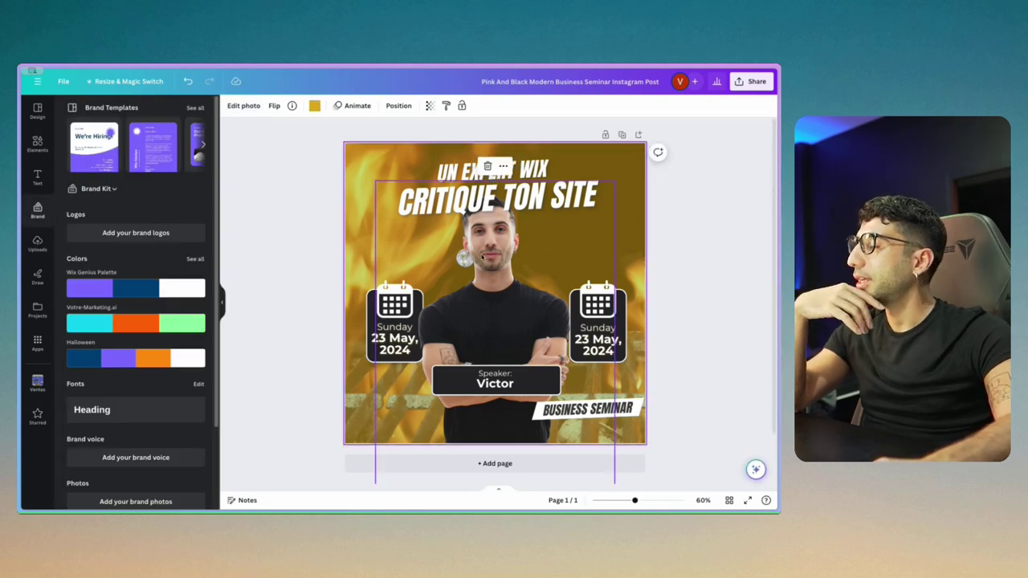
{"action": "key", "text": "ctrl+z"}
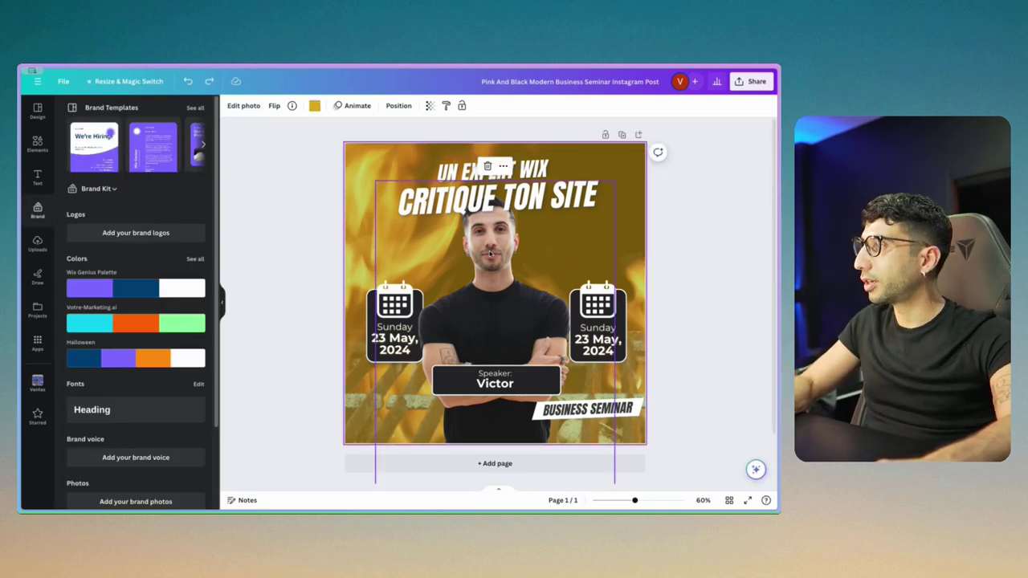
{"action": "left_click", "coordinate": [690, 239]}
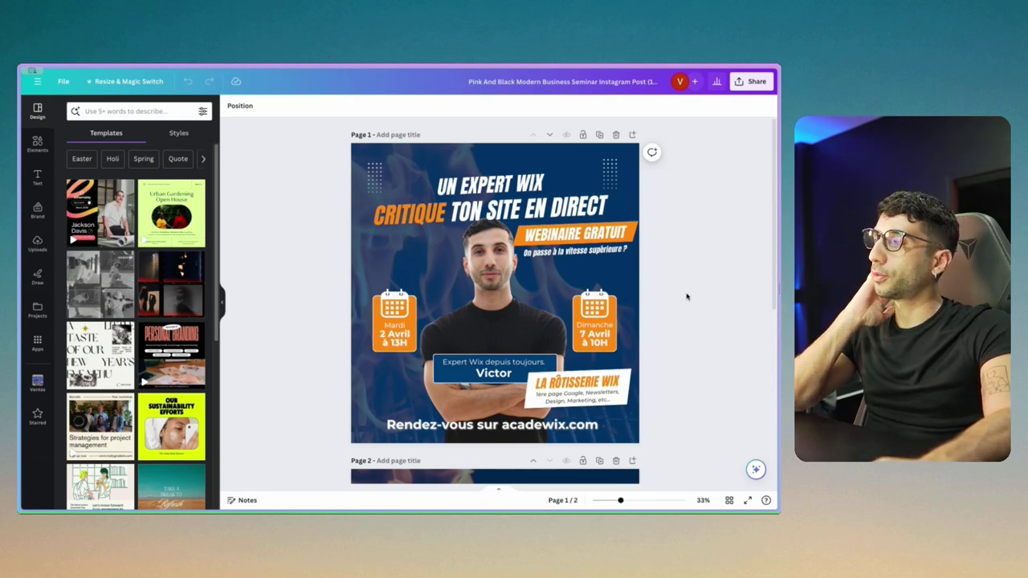
Review both pages of the finished webinar design and duplicate page 1
{"action": "scroll", "coordinate": [674, 314], "scroll_direction": "down", "scroll_amount": 5}
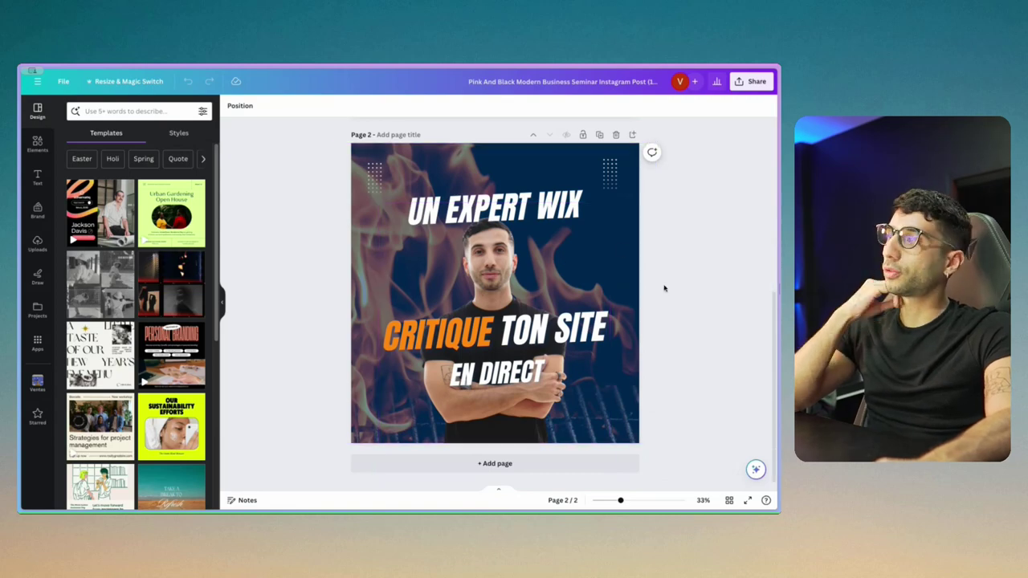
{"action": "scroll", "coordinate": [693, 314], "scroll_direction": "up", "scroll_amount": 5}
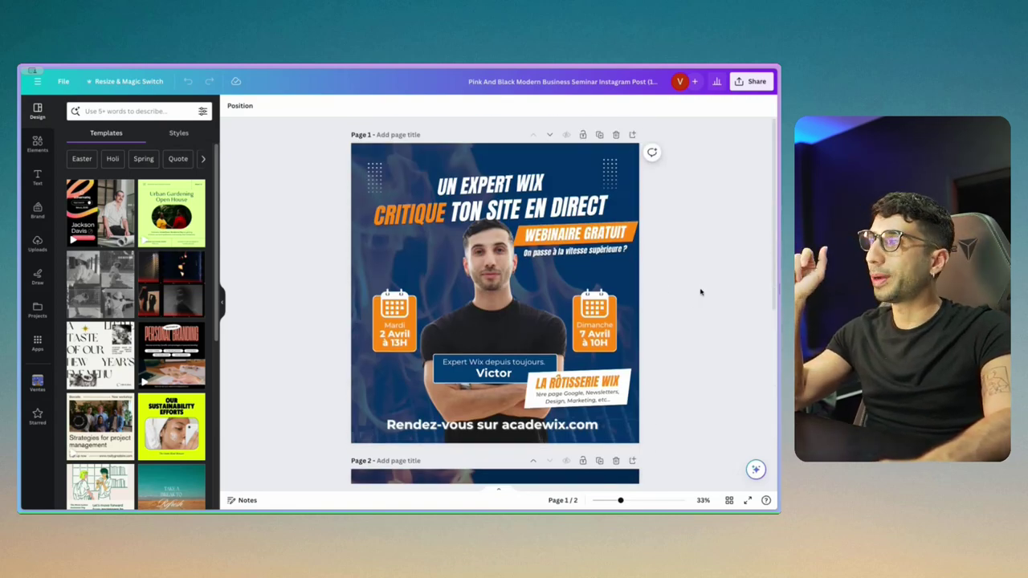
{"action": "left_click", "coordinate": [599, 138]}
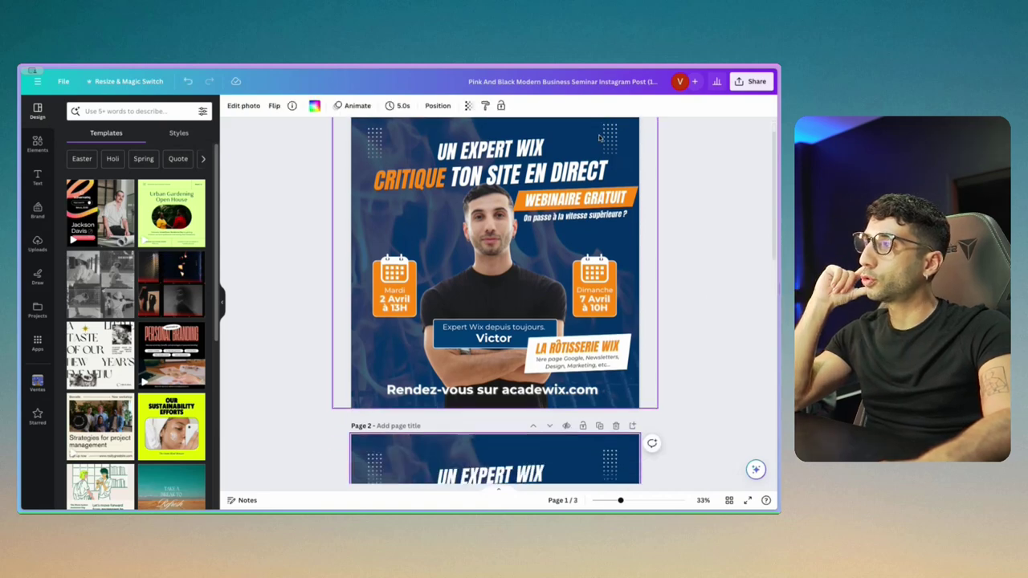
Delete the "Dimanche 7 Avril à 10H" date card and the "LA RÔTISSERIE WIX" card from the duplicated page
{"action": "left_click", "coordinate": [597, 314]}
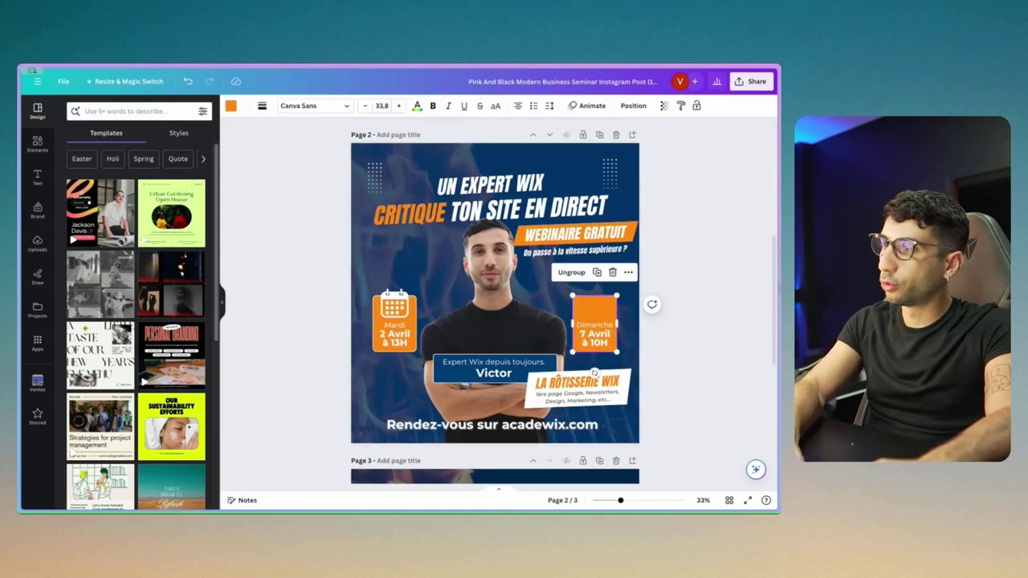
{"action": "key", "text": "Delete"}
{"action": "left_click", "coordinate": [598, 382]}
{"action": "key", "text": "Delete"}
{"action": "key", "text": "Delete"}
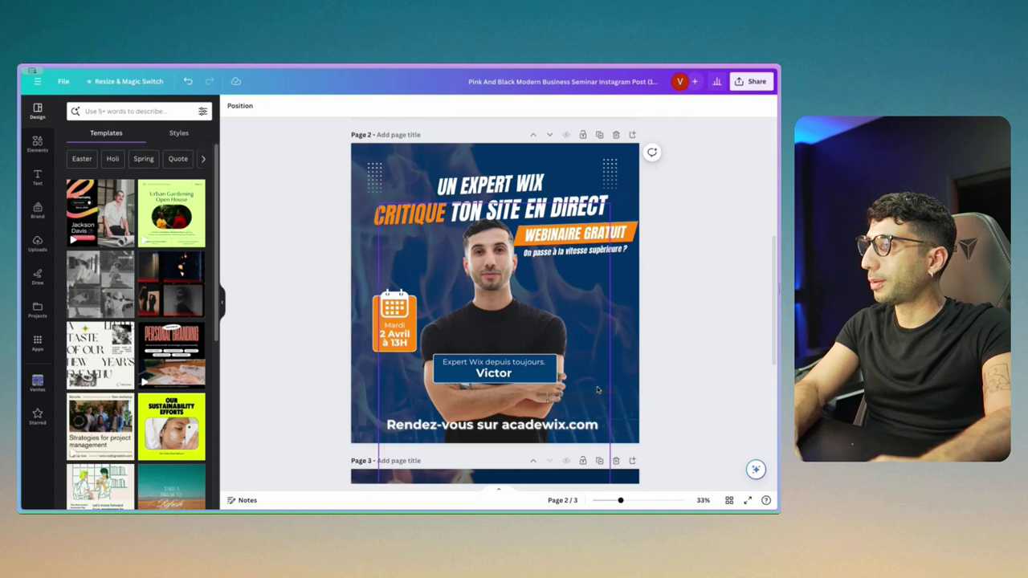
Delete the "Rendez-vous sur acadewix.com" line and the "Mardi 2 Avril à 13H" date card from page 2
{"action": "left_click", "coordinate": [492, 424]}
{"action": "key", "text": "Delete"}
{"action": "left_click", "coordinate": [411, 341]}
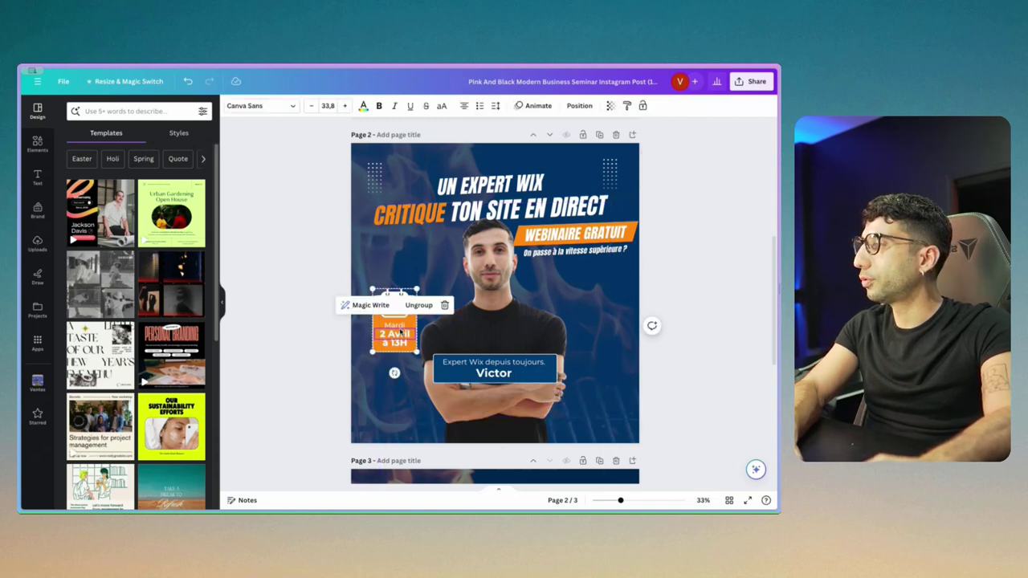
{"action": "key", "text": "Delete"}
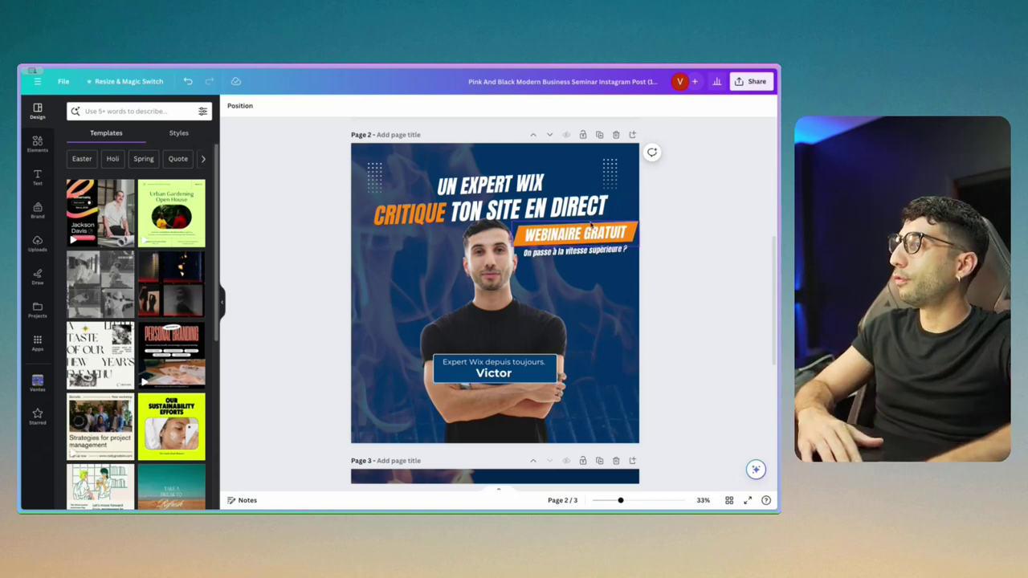
Try moving the "WEBINAIRE GRATUIT" banner below the "On passe à la vitesse supérieure ?" line on page 2, and undo the move
{"action": "left_click_drag", "start_coordinate": [580, 241], "coordinate": [578, 279]}
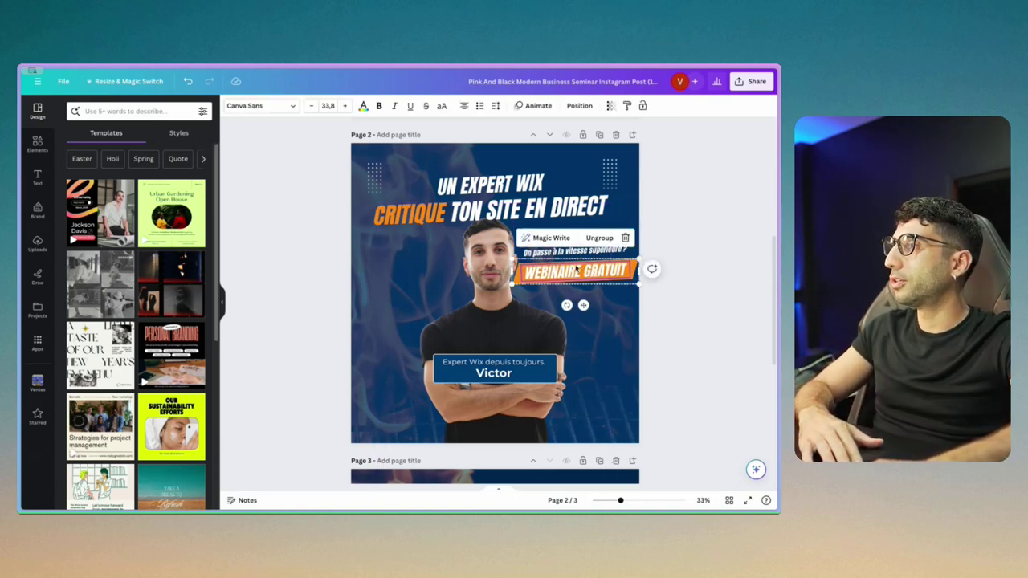
{"action": "left_click", "coordinate": [677, 282]}
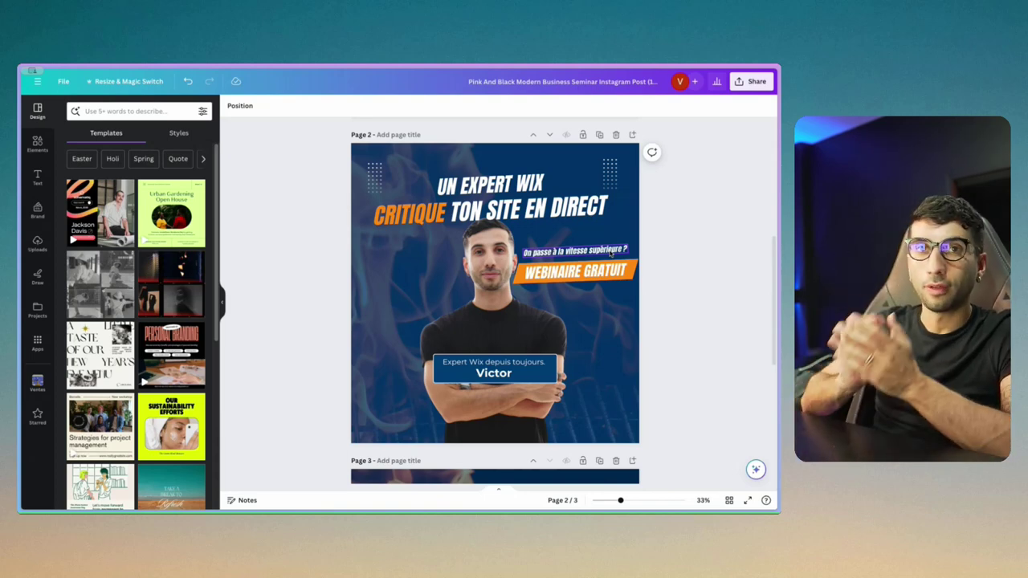
{"action": "key", "text": "ctrl+z"}
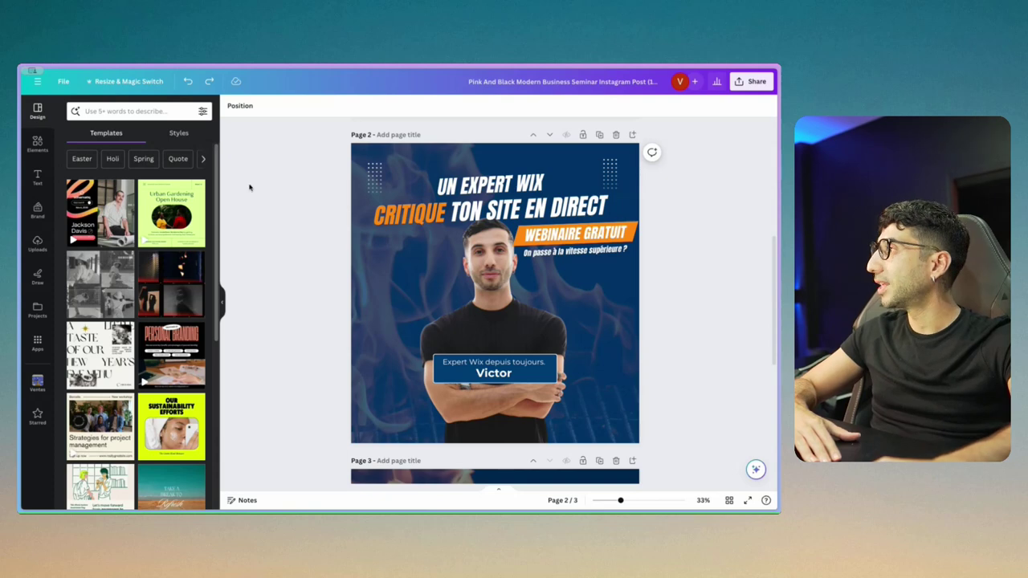
Open acadewix.com in a new browser tab and go to the webinar registration page through its pop-up offer
{"action": "mouse_move", "coordinate": [21, 189]}
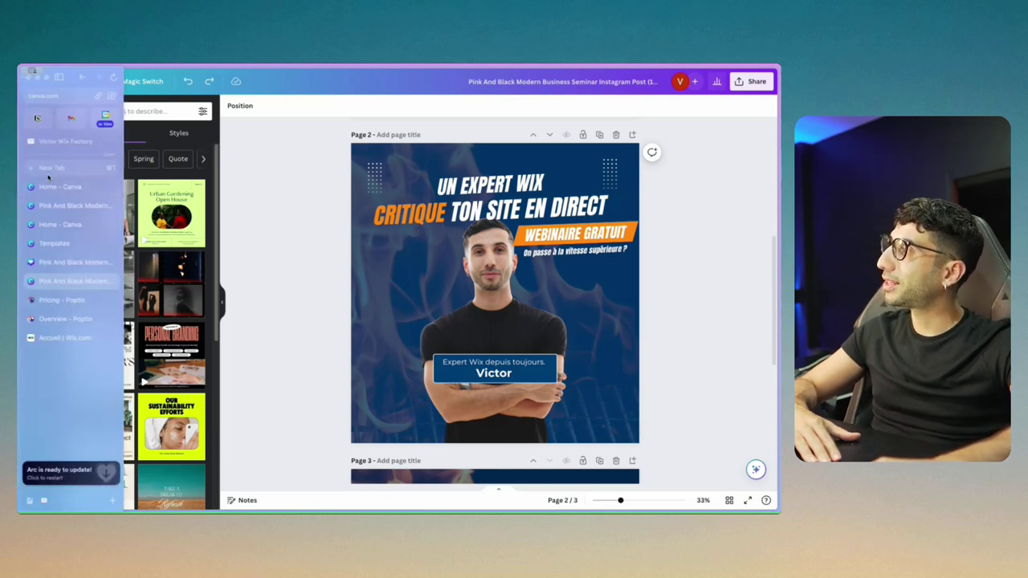
{"action": "left_click", "coordinate": [52, 168]}
{"action": "type", "text": "acadewix.com"}
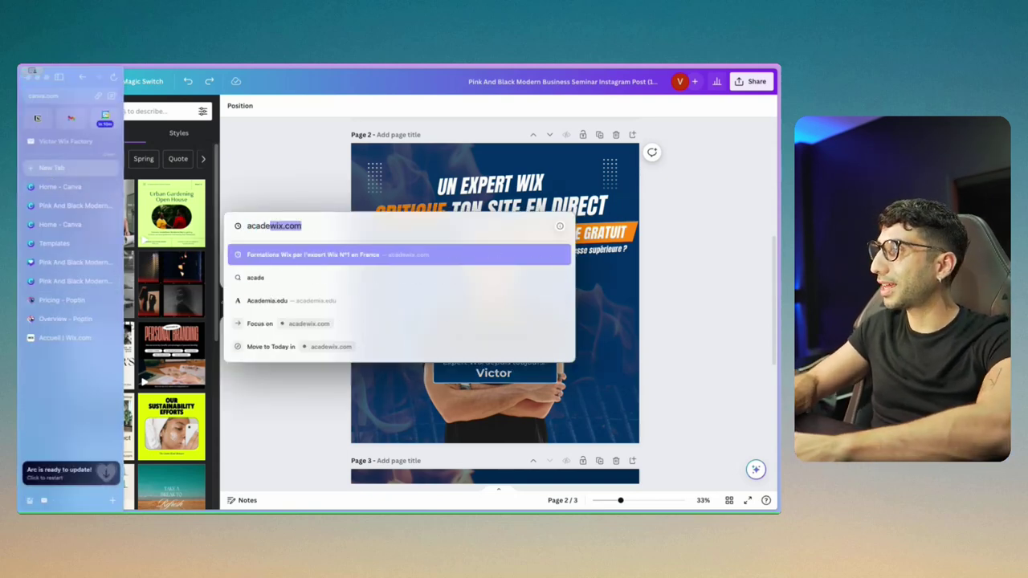
{"action": "key", "text": "Return"}
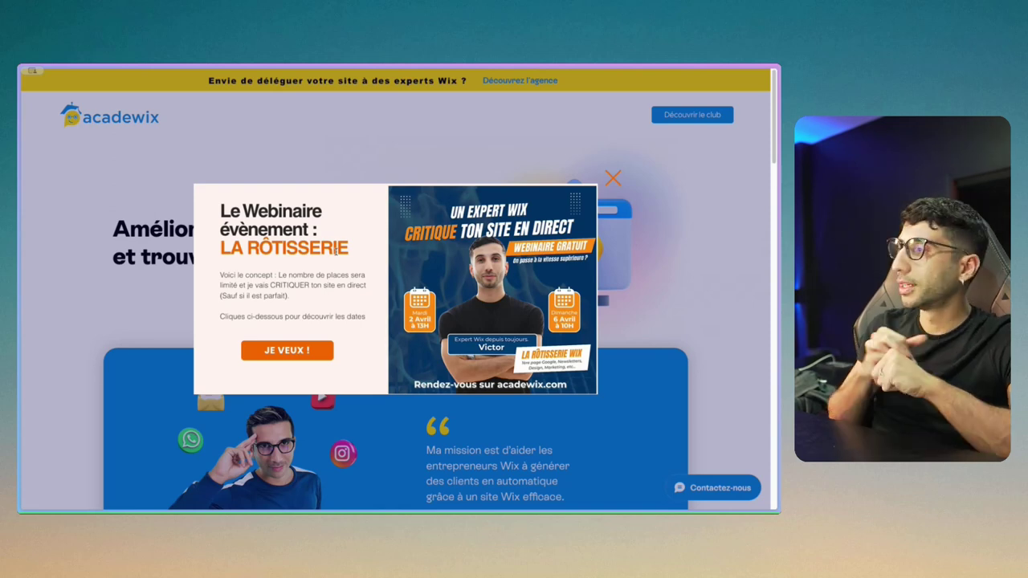
{"action": "left_click", "coordinate": [290, 351]}
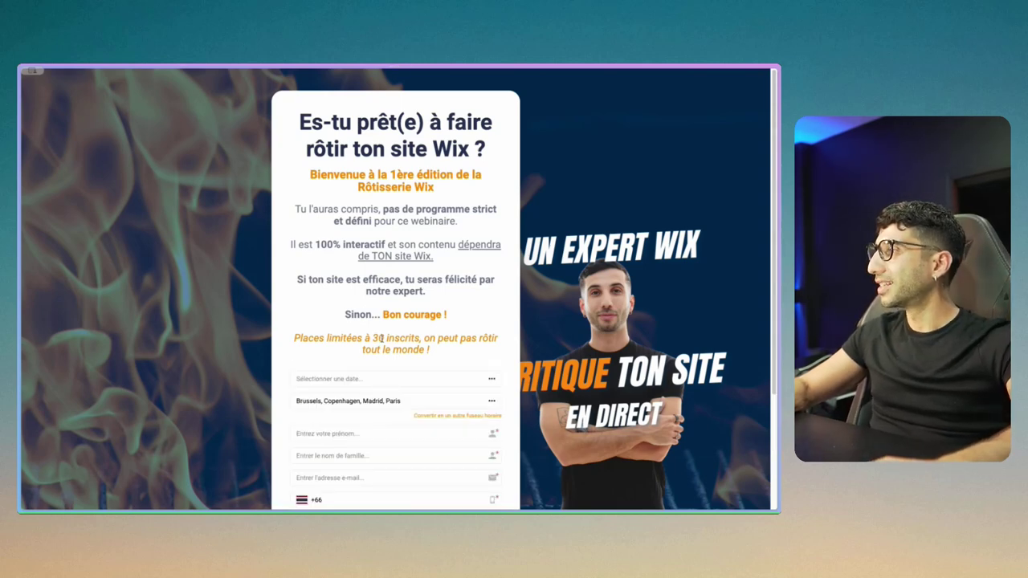
Examine the note about limited places above the registration form, highlighting its text briefly
{"action": "scroll", "coordinate": [382, 338], "scroll_direction": "down", "scroll_amount": 1}
{"action": "left_click_drag", "start_coordinate": [373, 258], "coordinate": [424, 265]}
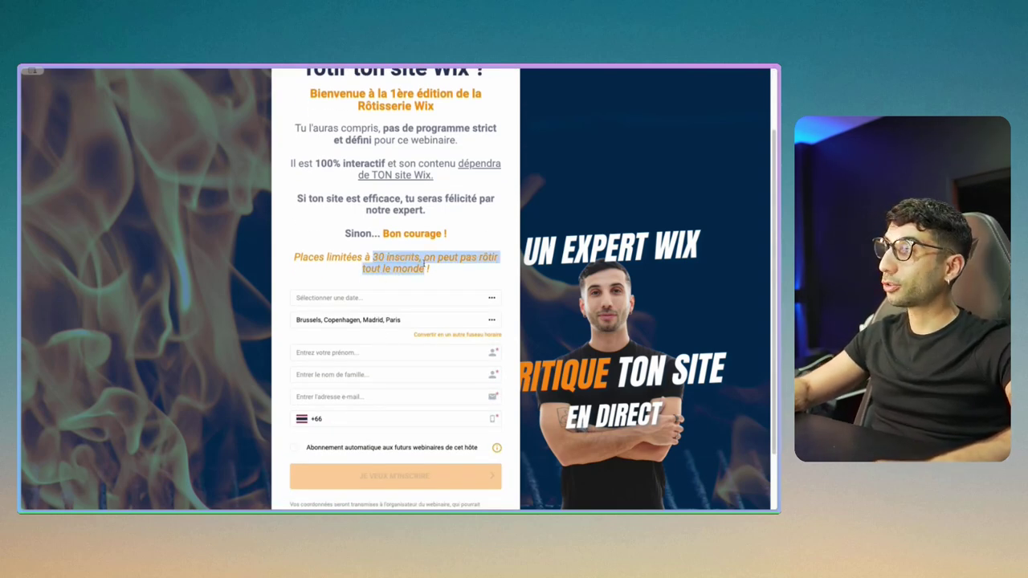
{"action": "left_click", "coordinate": [413, 262]}
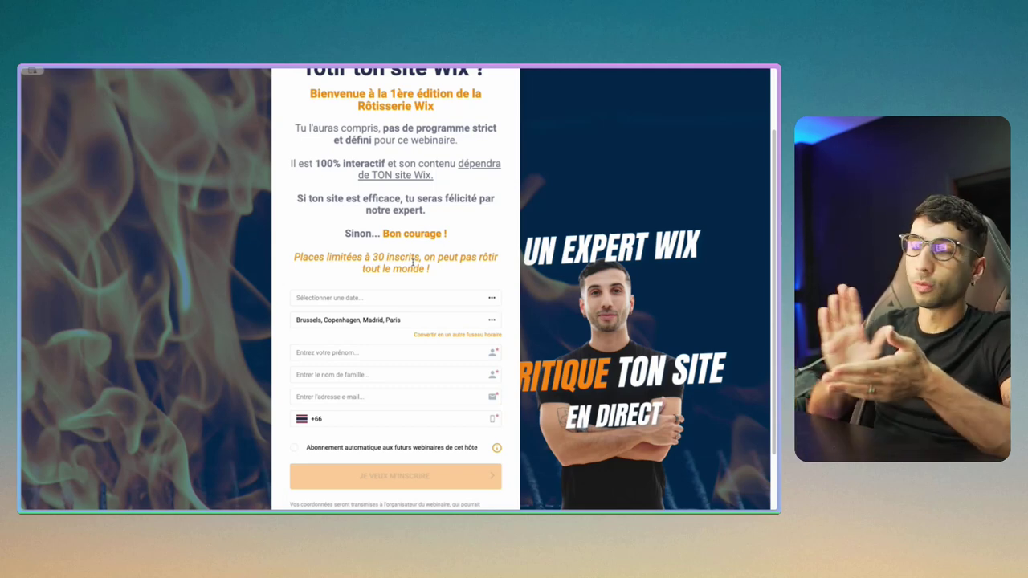
Choose the session "dimanche, 7 avr 2024, 10:00" and enable automatic subscription to this host's future webinars
{"action": "left_click", "coordinate": [355, 302]}
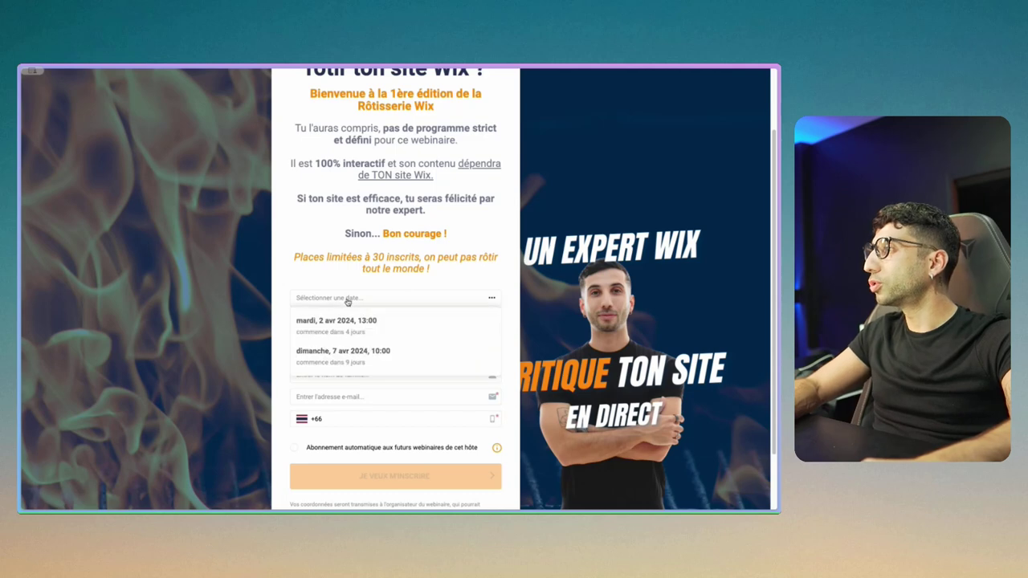
{"action": "left_click", "coordinate": [331, 362]}
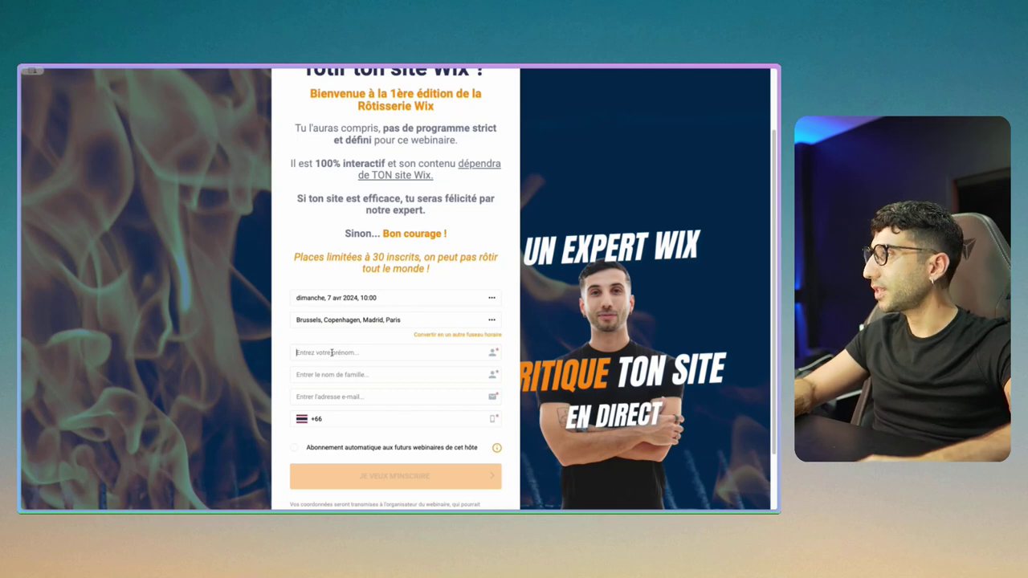
{"action": "scroll", "coordinate": [385, 450], "scroll_direction": "down", "scroll_amount": 2}
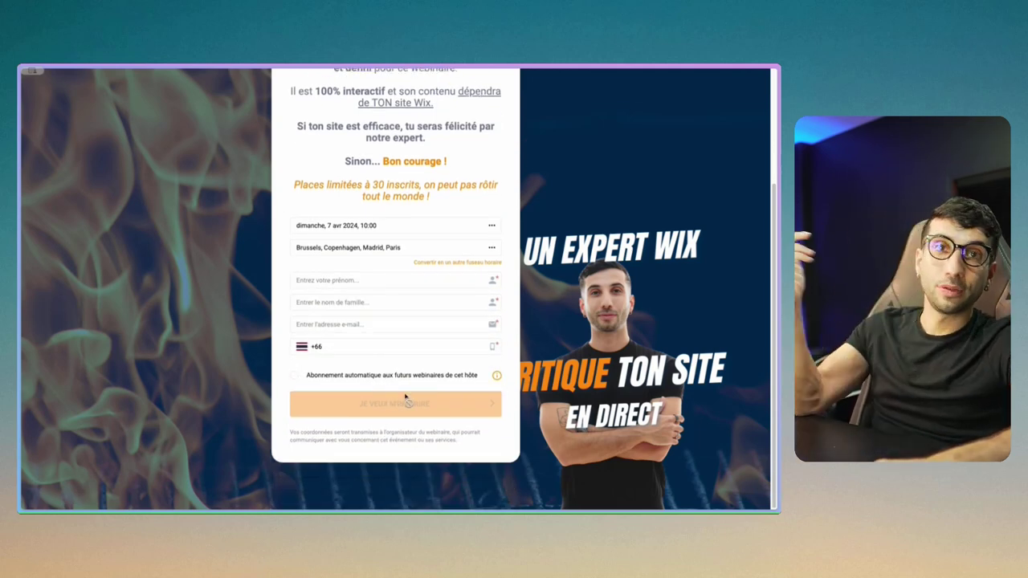
{"action": "left_click", "coordinate": [294, 376]}
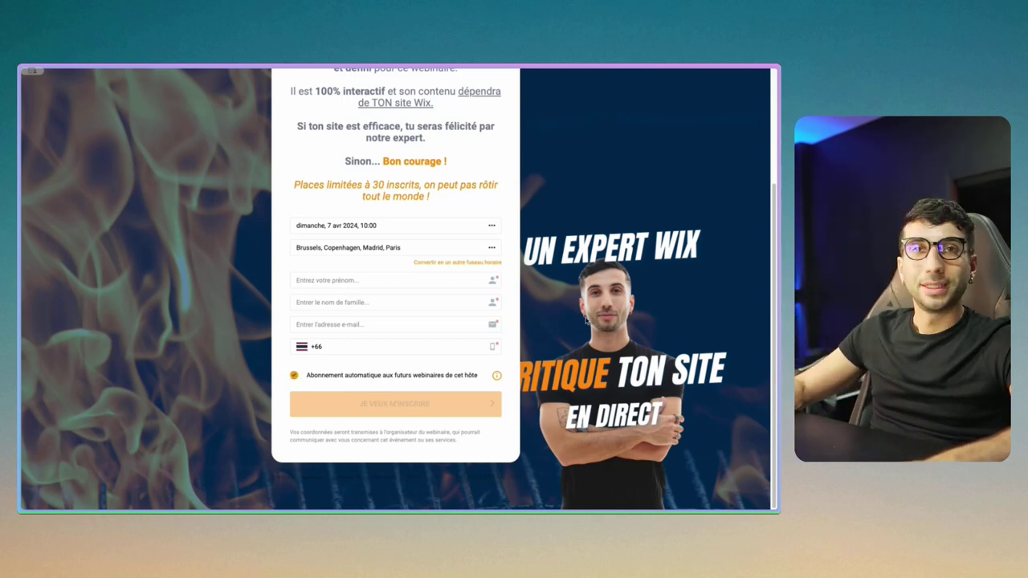
{"action": "scroll", "coordinate": [586, 319], "scroll_direction": "up", "scroll_amount": 2}
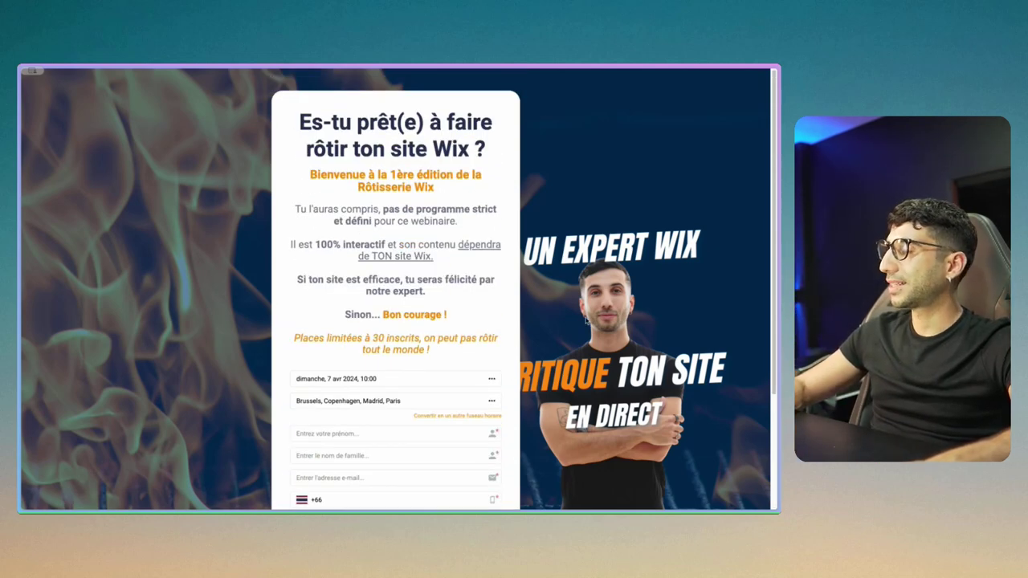